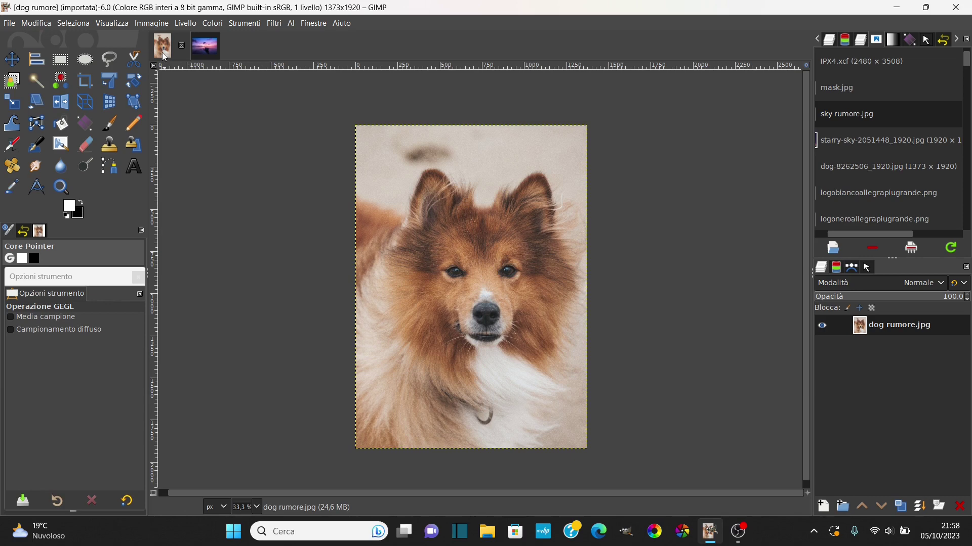
Flip between the sunrise and dog photos, zooming the dog photo in and out.
left_click(200, 47)
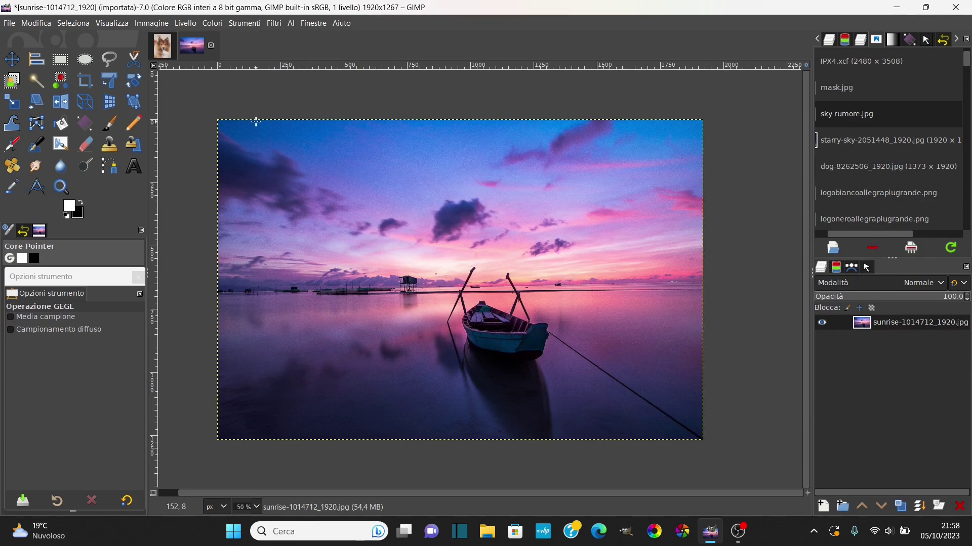
left_click(161, 48)
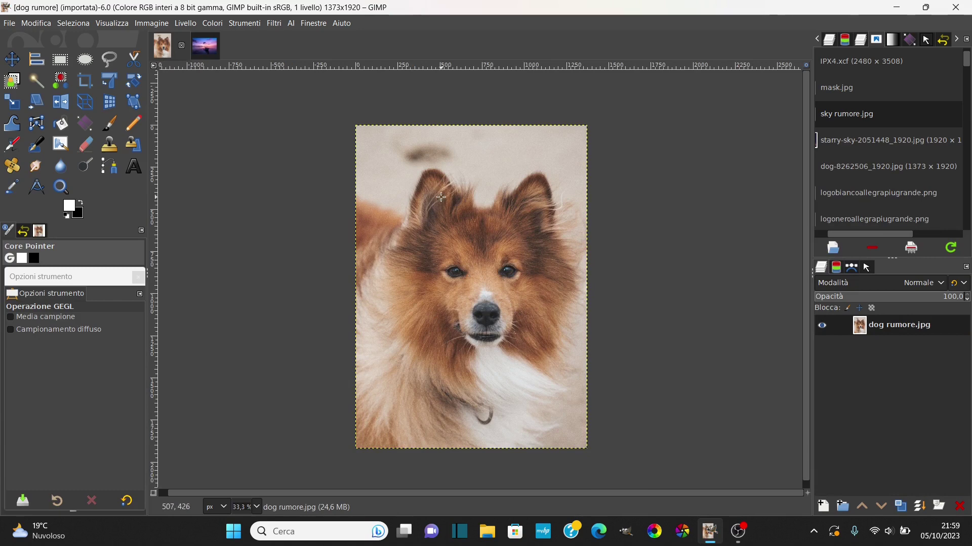
scroll(405, 162, "up", 1)
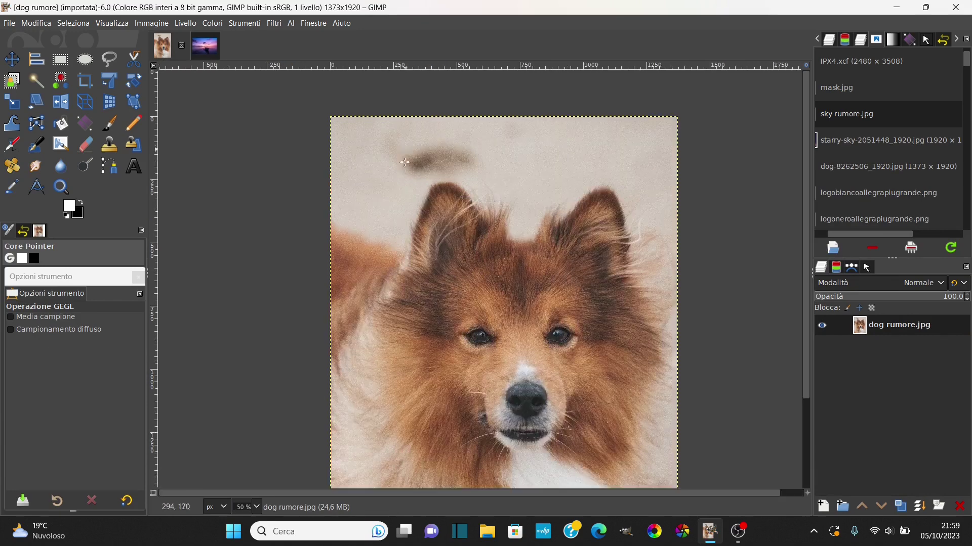
scroll(405, 162, "up", 1)
scroll(418, 194, "up", 1)
scroll(418, 193, "up", 2)
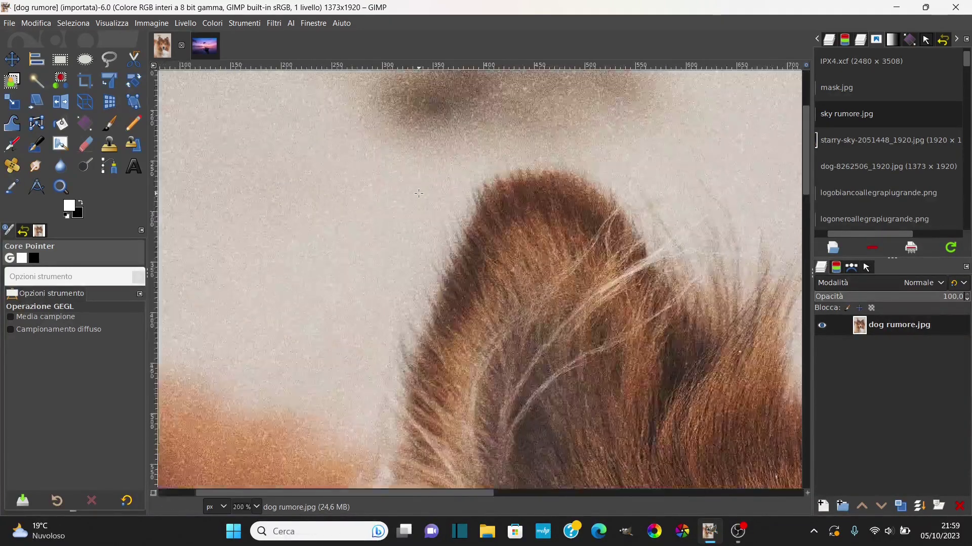
scroll(430, 182, "up", 1)
scroll(438, 159, "up", 1)
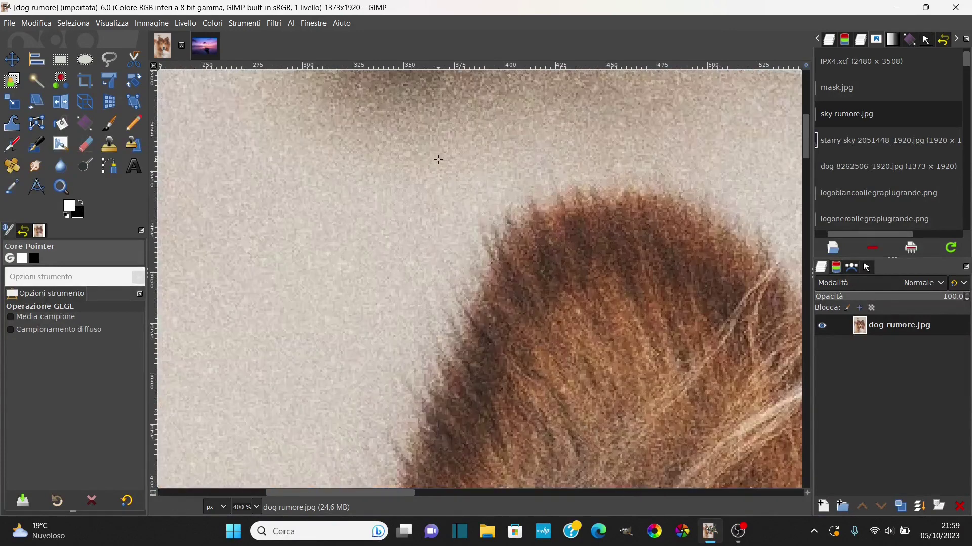
scroll(438, 160, "up", 1)
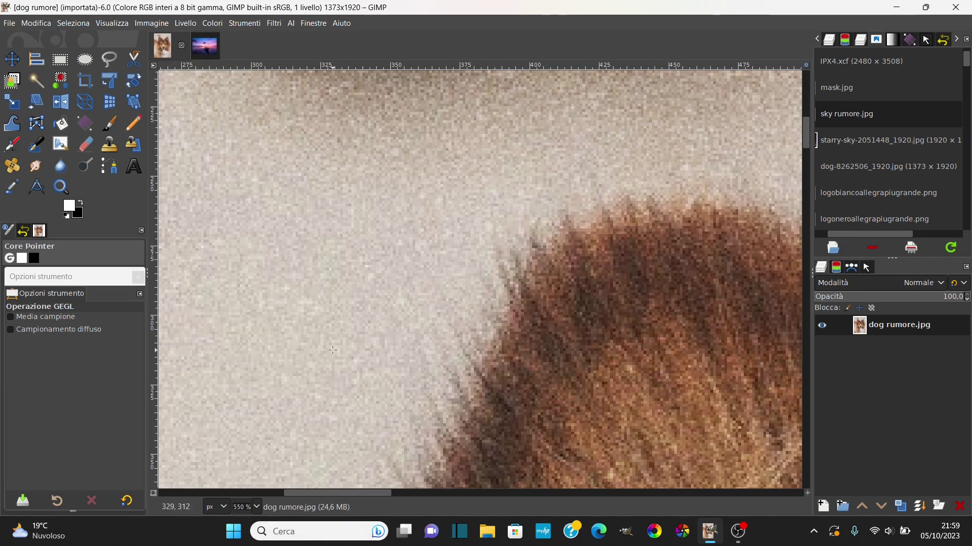
scroll(547, 329, "down", 3)
scroll(546, 329, "down", 3)
scroll(546, 329, "down", 2)
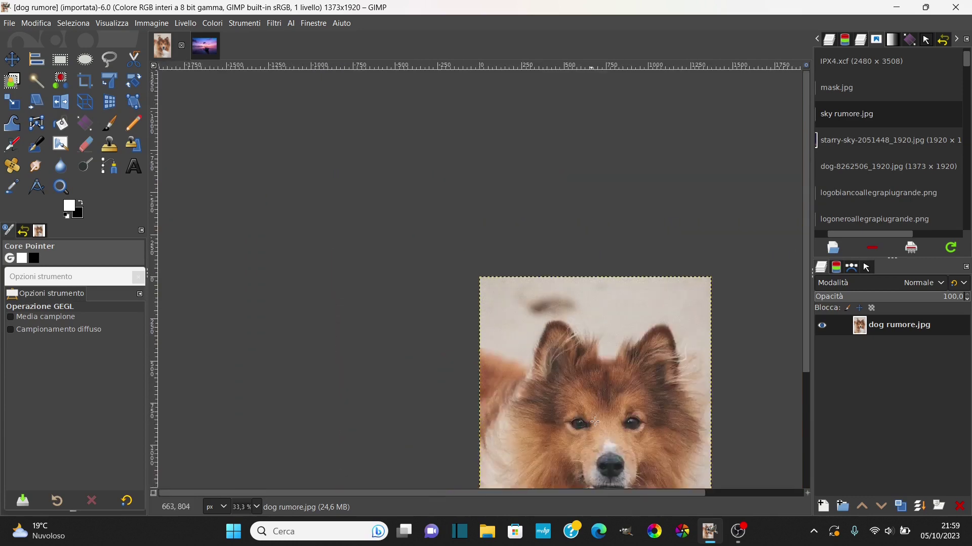
scroll(587, 494, "down", 3)
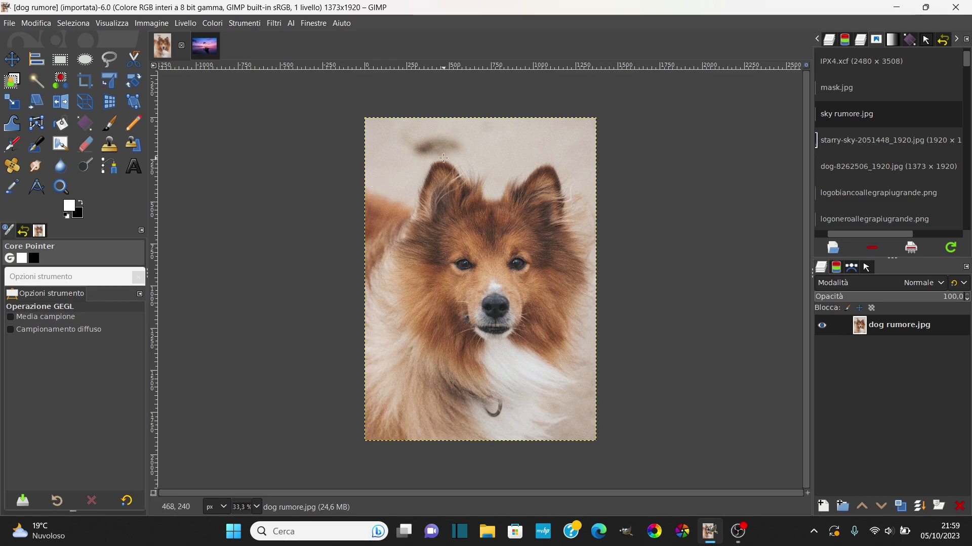
scroll(443, 158, "up", 1)
scroll(443, 159, "up", 4)
scroll(430, 147, "up", 3)
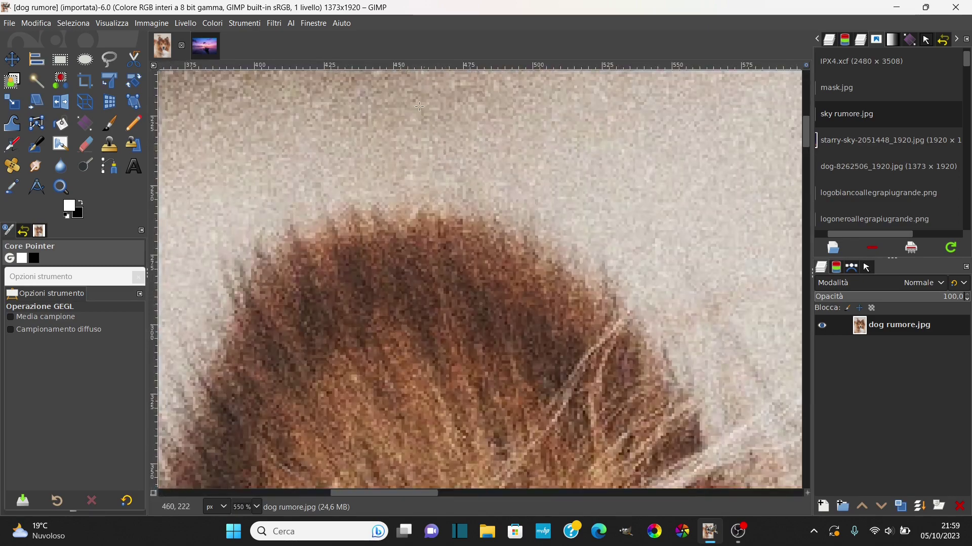
scroll(419, 136, "down", 3)
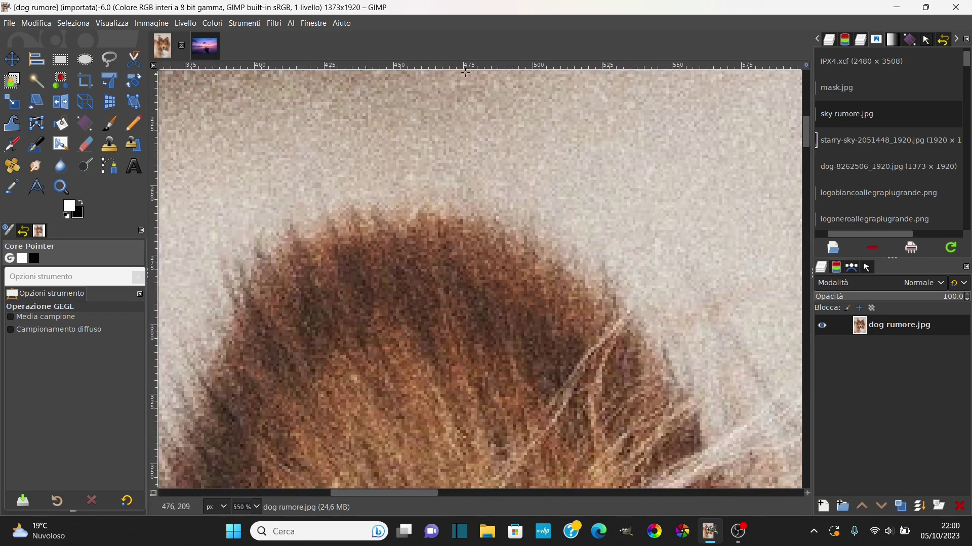
scroll(432, 235, "down", 3)
scroll(432, 235, "down", 2)
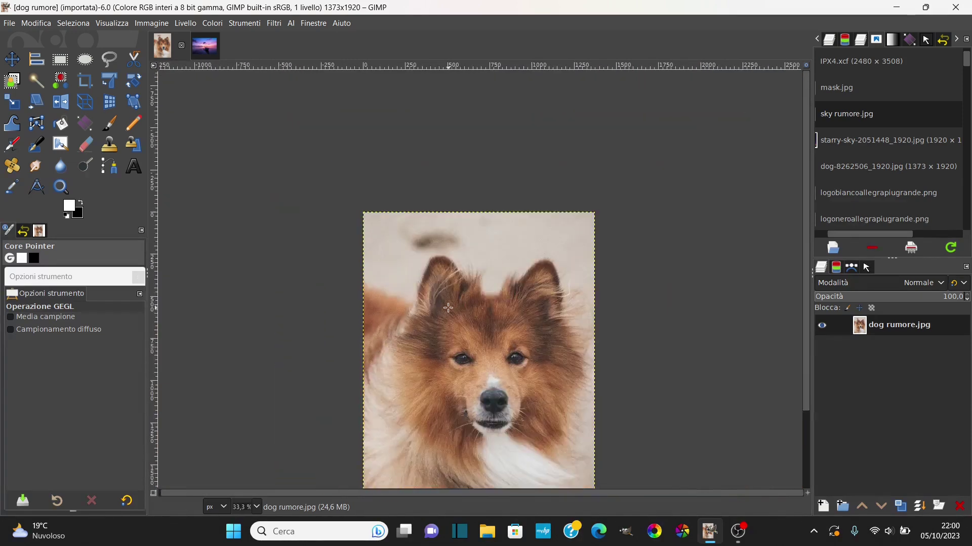
Zoom into the sunrise photo's sky to check grain, then zoom back out and recentre it.
left_click(211, 49)
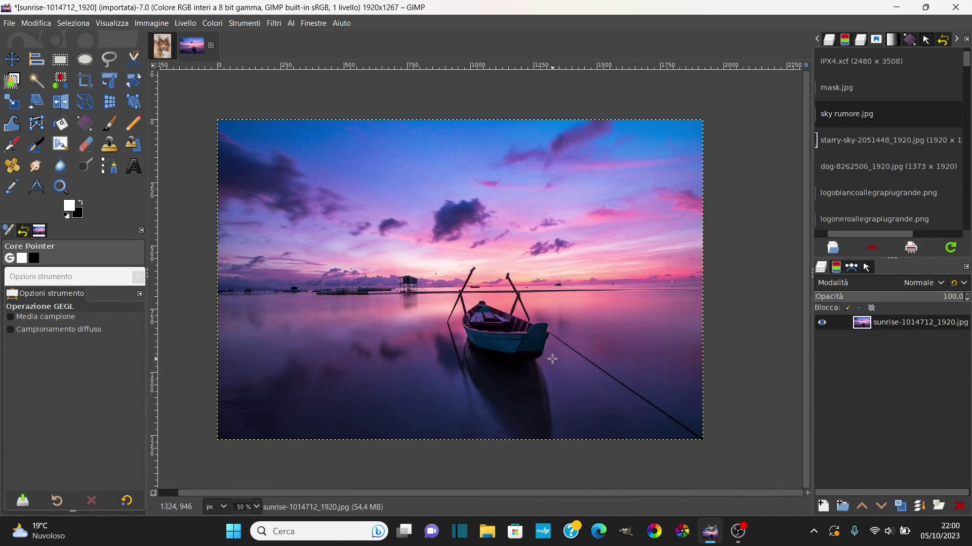
scroll(481, 289, "up", 4)
scroll(405, 141, "up", 3)
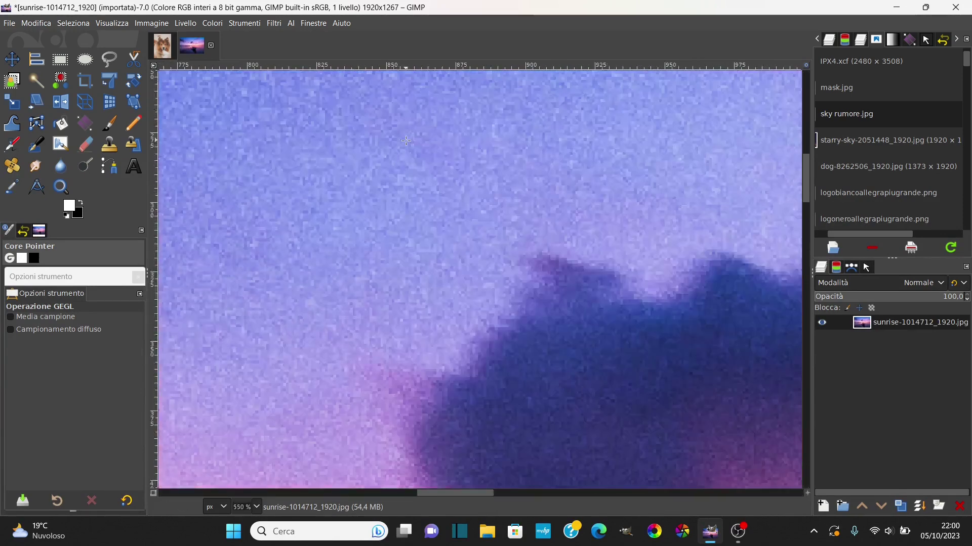
left_click(11, 54)
scroll(441, 203, "down", 3)
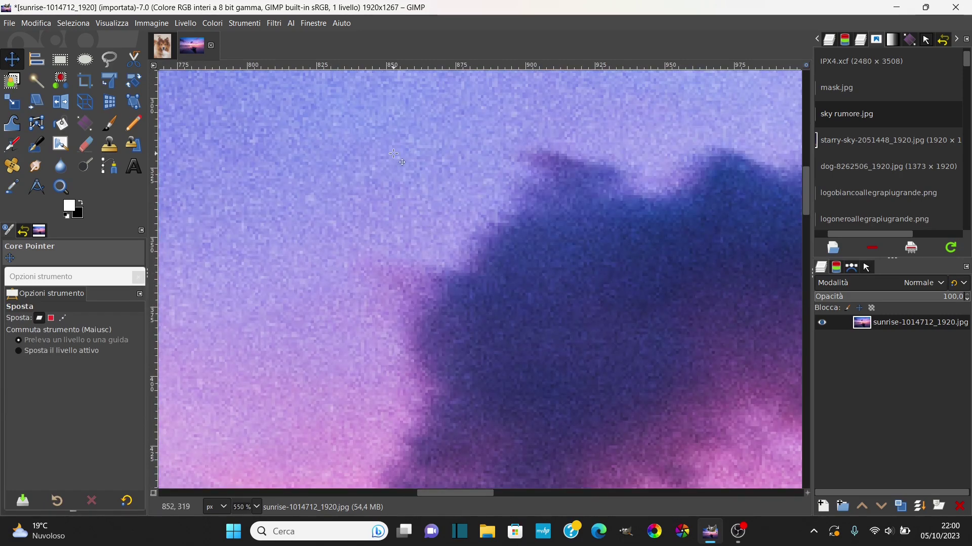
scroll(393, 154, "down", 4)
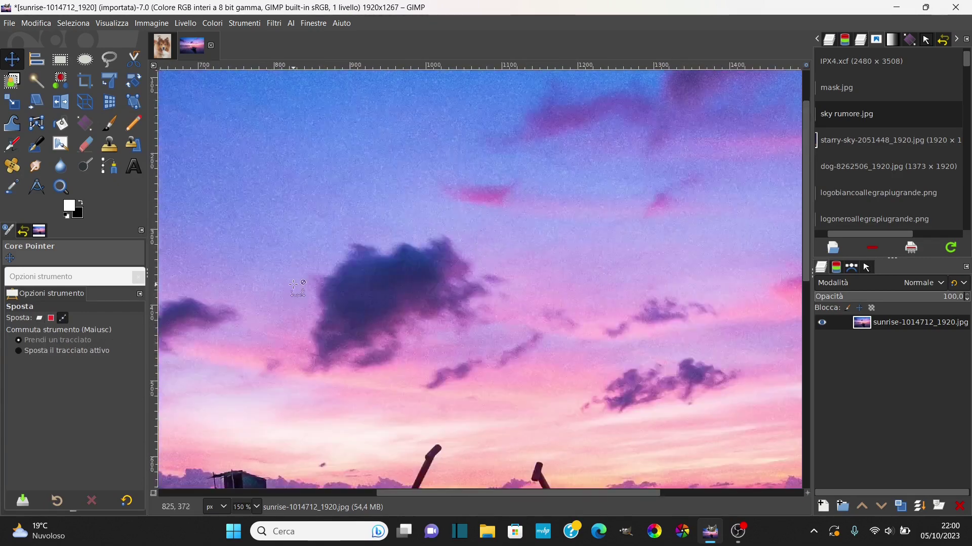
scroll(394, 154, "down", 4)
scroll(353, 494, "left", 1)
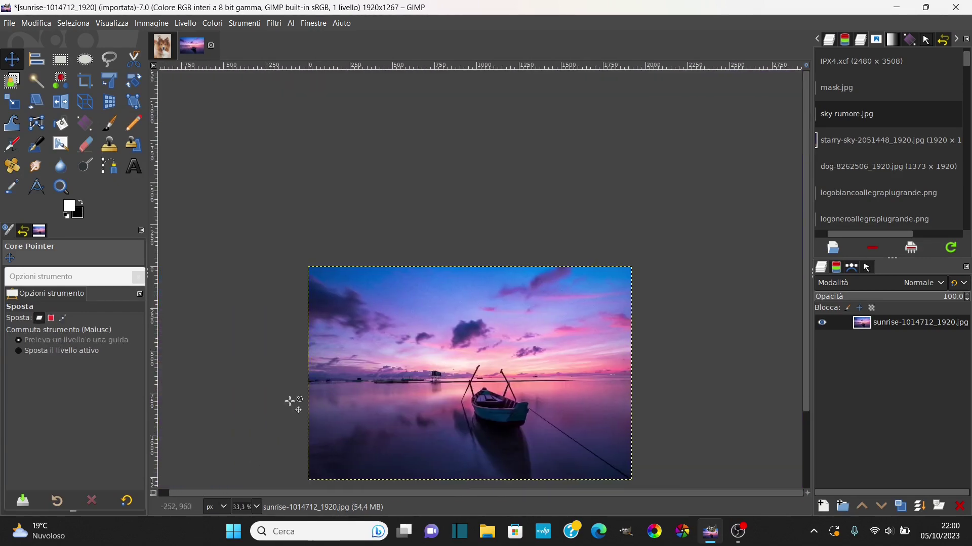
scroll(324, 374, "down", 1)
scroll(367, 317, "up", 1)
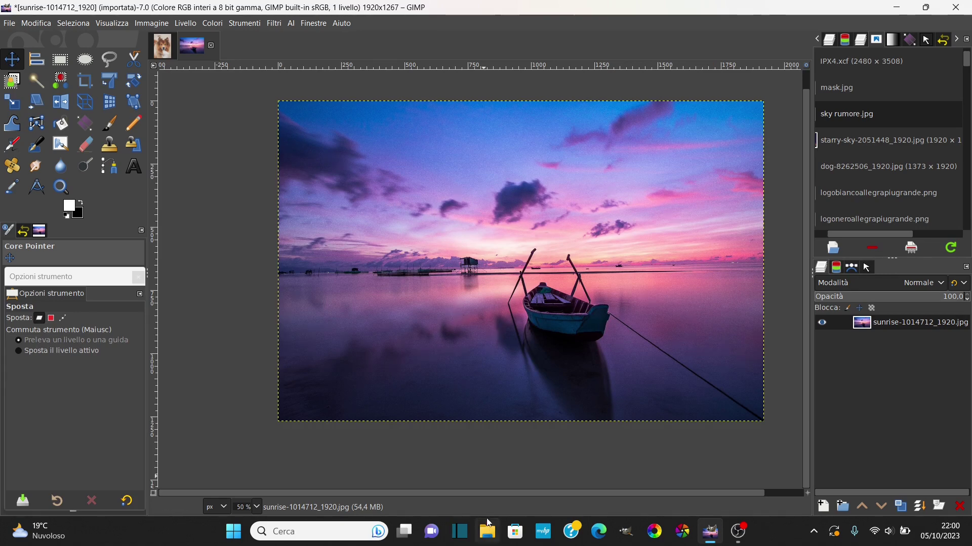
left_click_drag(517, 201, 420, 196)
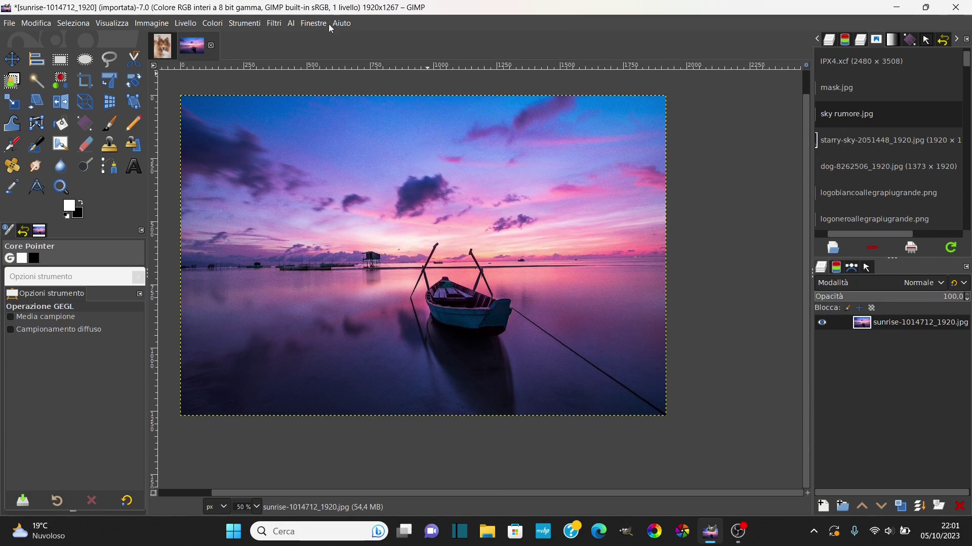
Apply Riduzione del rumore to the sunrise photo with Strength 8.
left_click(278, 25)
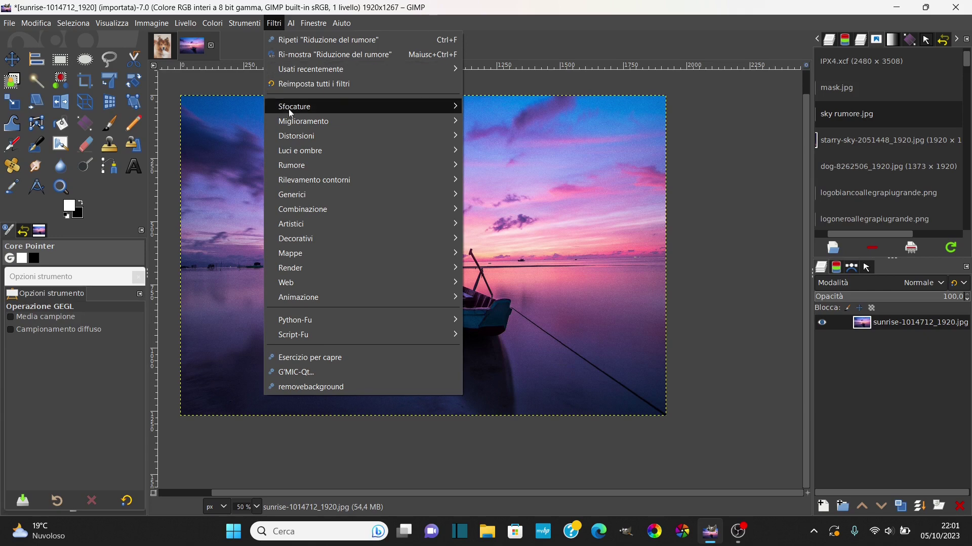
mouse_move(303, 120)
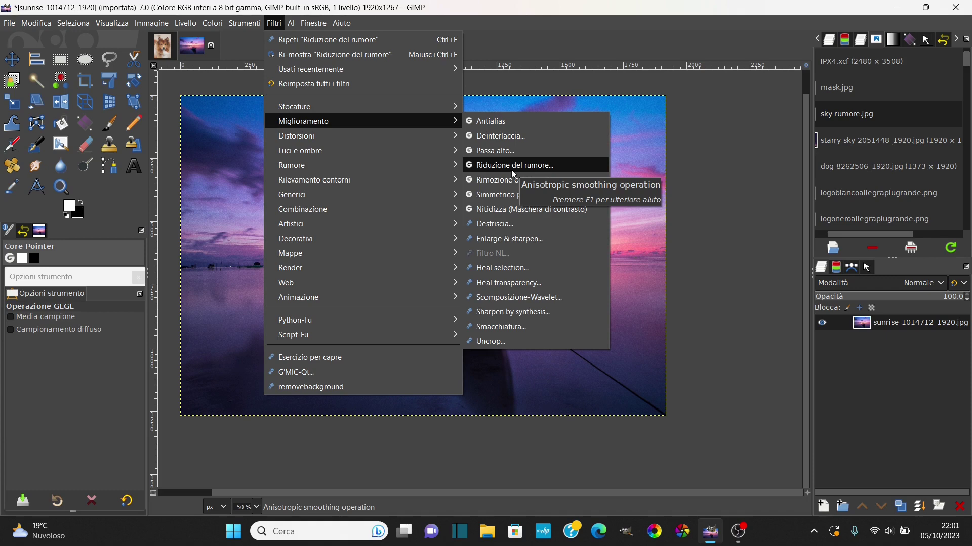
left_click(514, 166)
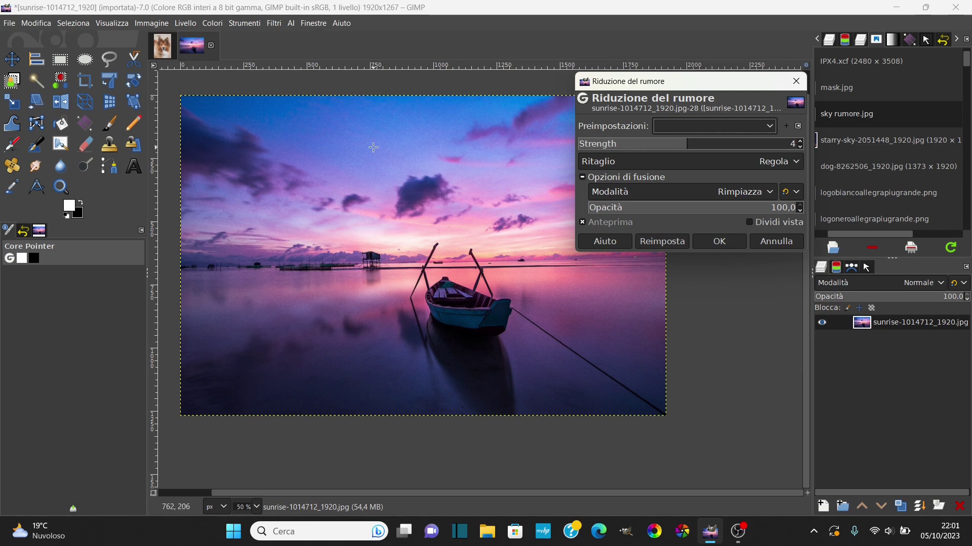
scroll(377, 147, "up", 4)
scroll(414, 118, "up", 2)
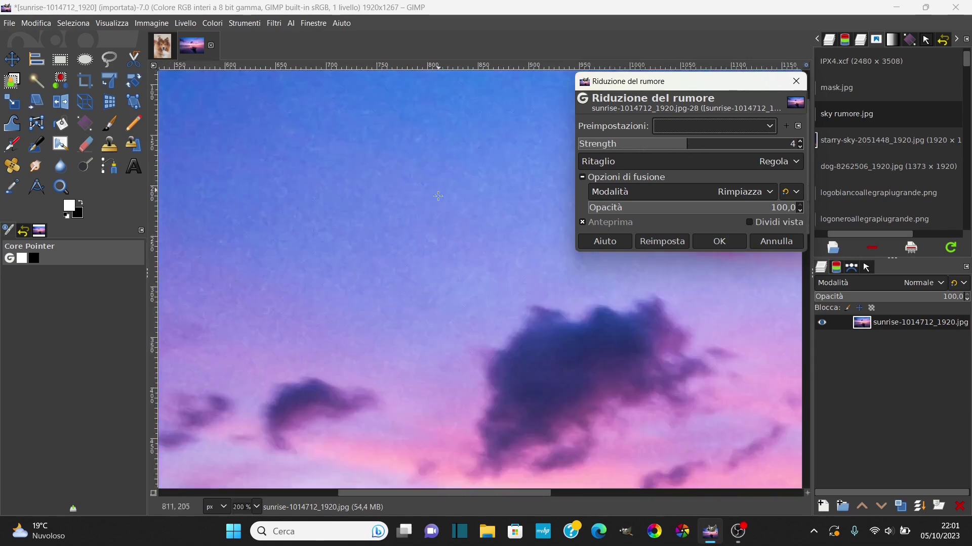
left_click_drag(689, 145, 805, 159)
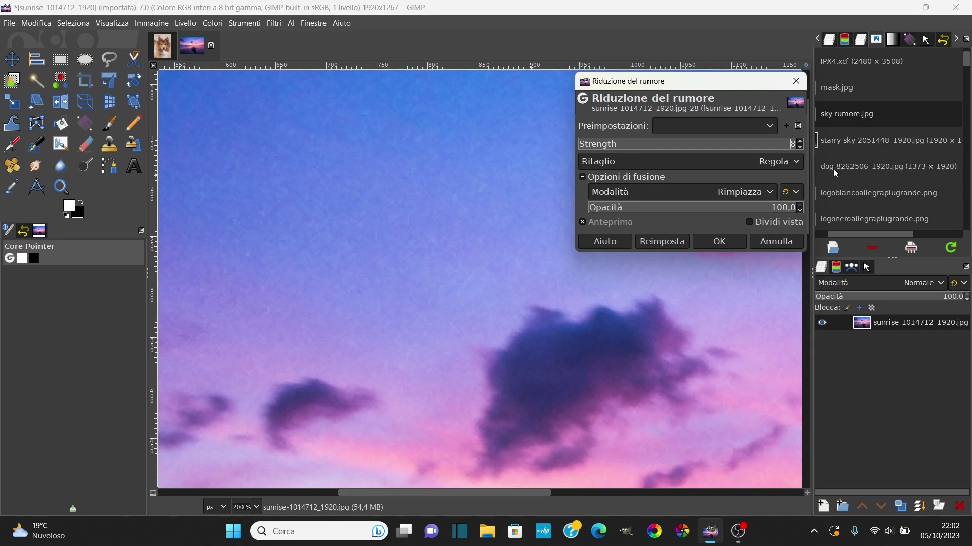
key("Return")
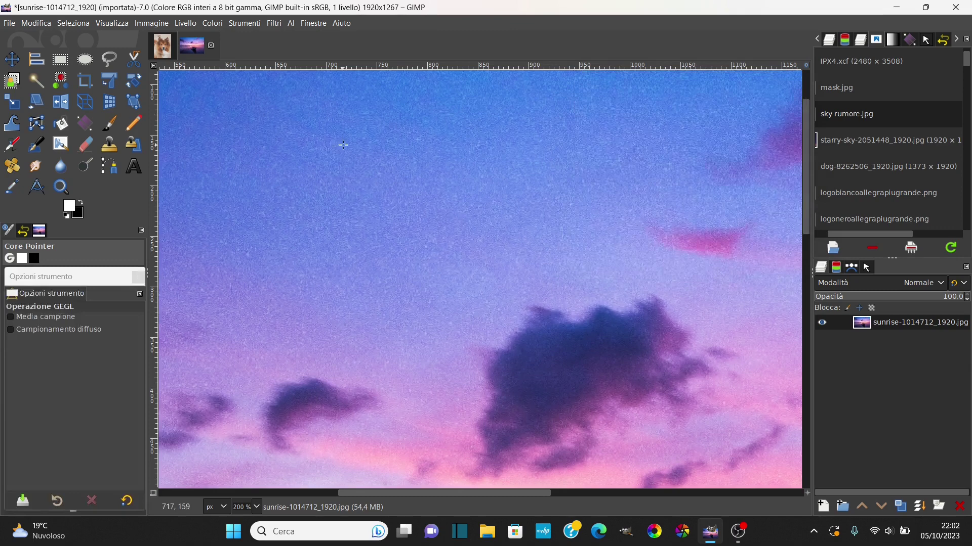
scroll(331, 149, "down", 4)
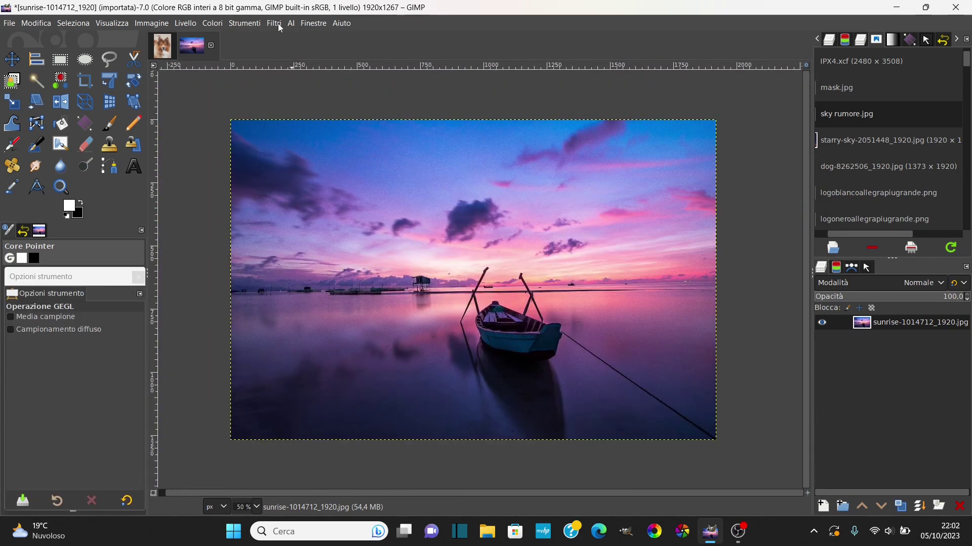
Inspect the dog photo at 100% and 200% around the ear, then launch G'MIC-Qt.
left_click(274, 23)
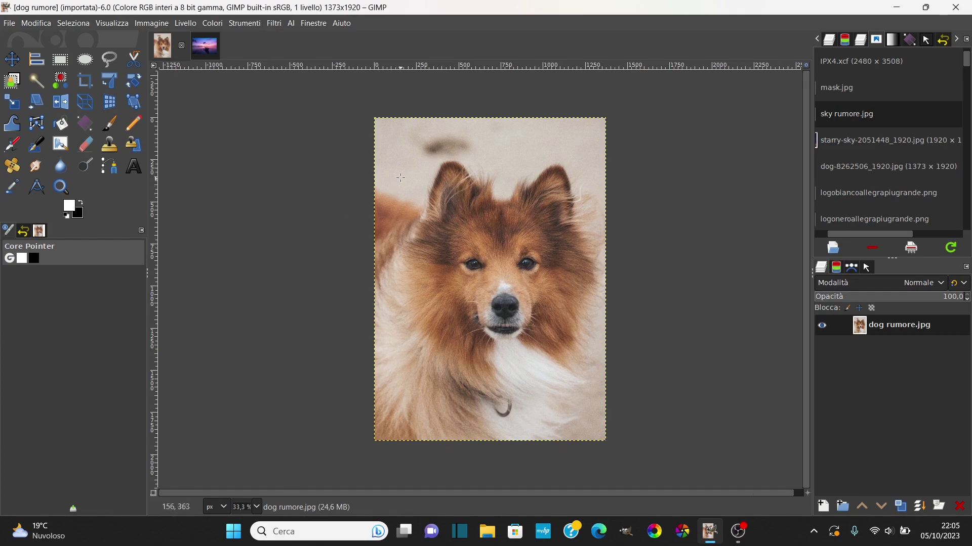
key("1")
scroll(572, 212, "up", 1)
scroll(572, 212, "up", 1)
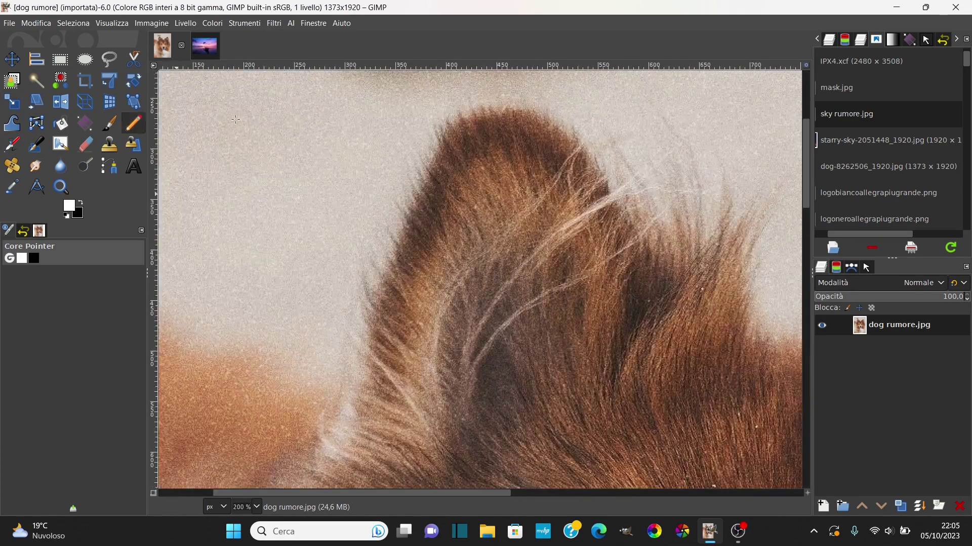
left_click_drag(521, 88, 478, 317)
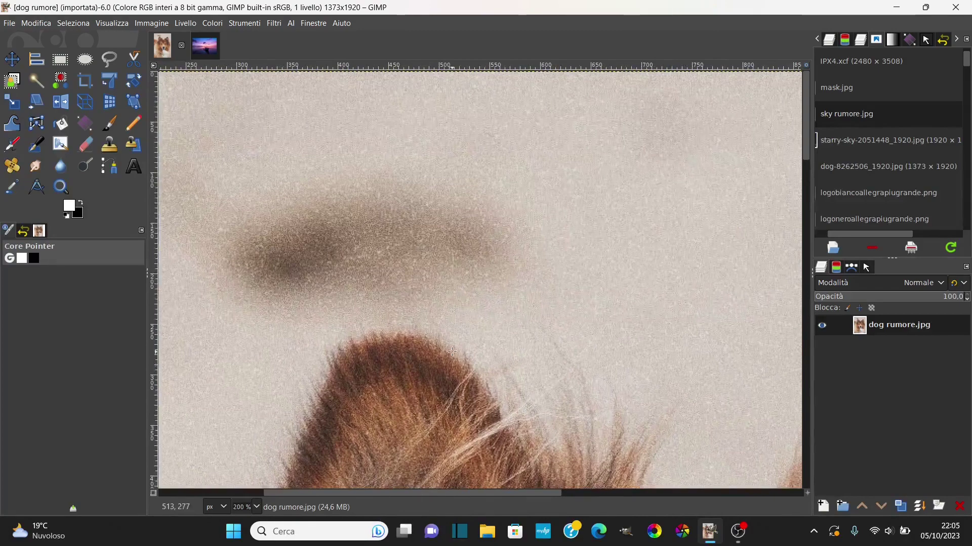
left_click(274, 23)
left_click(322, 377)
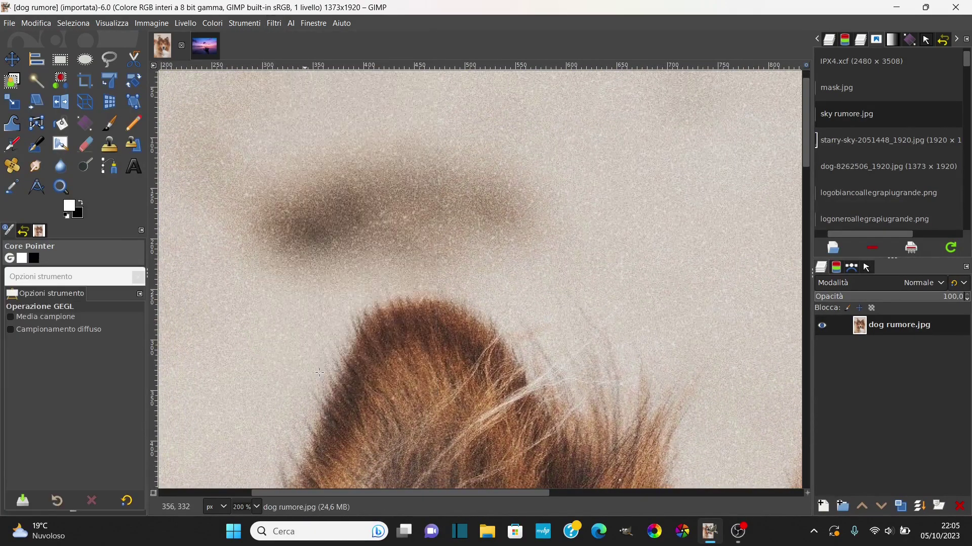
Collapse G'MIC-Qt's open categories, expand Repair, and scroll down to its Smooth filters.
scroll(25, 167, "up", 2)
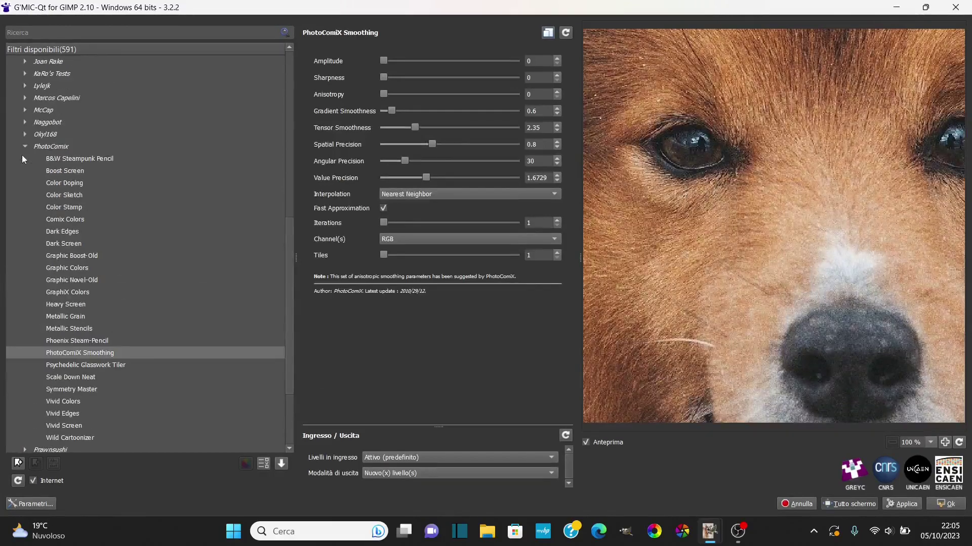
left_click(27, 149)
left_click(15, 109)
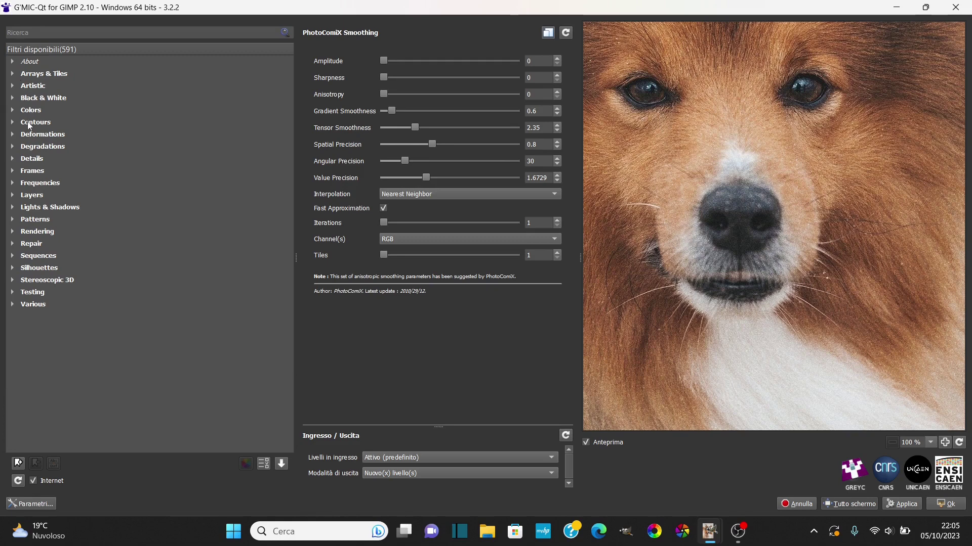
left_click(13, 244)
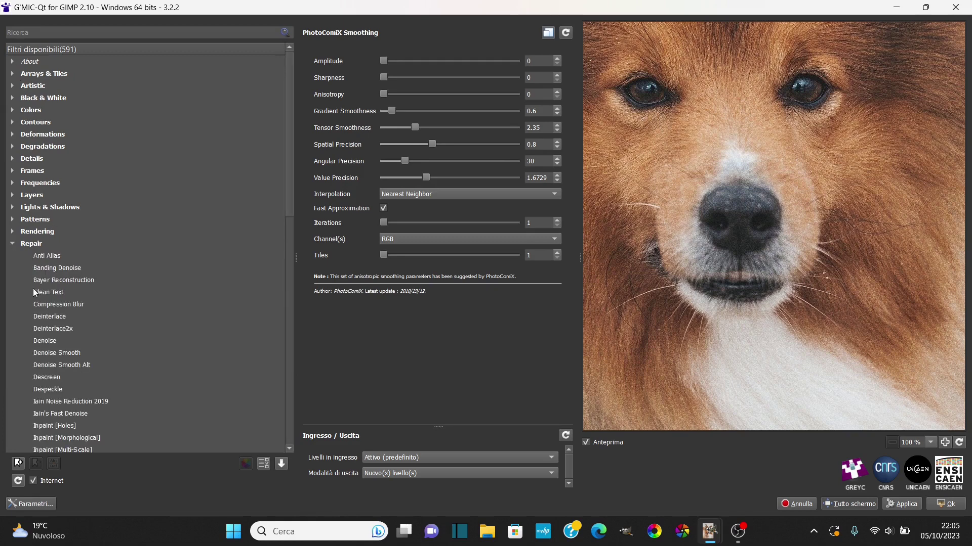
scroll(34, 293, "down", 4)
scroll(34, 292, "down", 2)
scroll(34, 293, "down", 3)
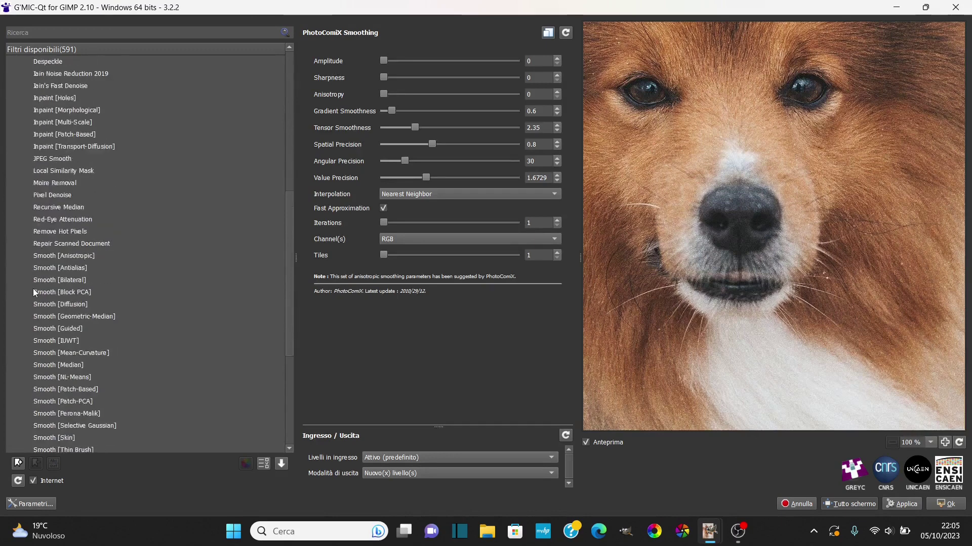
scroll(32, 289, "down", 2)
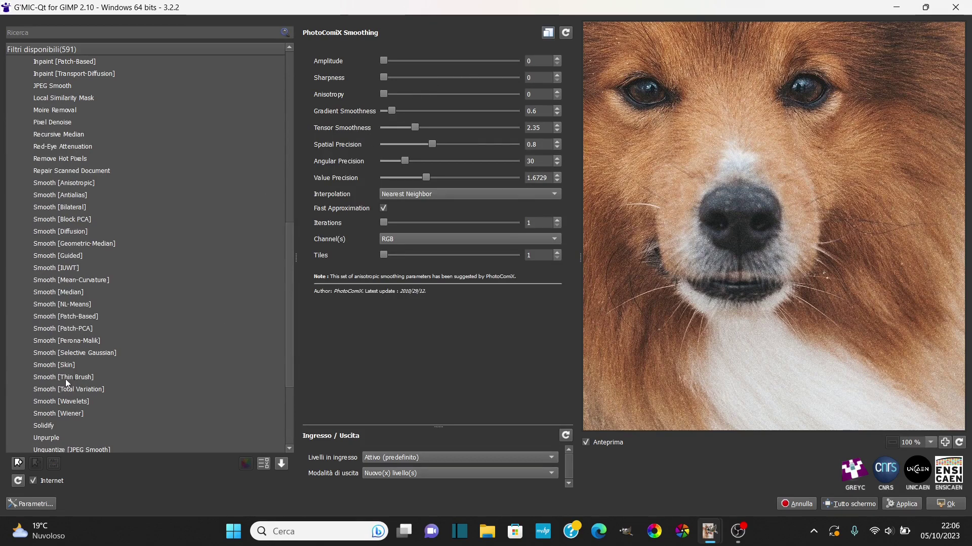
Choose Smooth [Anisotropic], then Smooth [Thin Brush], with Sharpness and Anisotropy at 0.
left_click(66, 184)
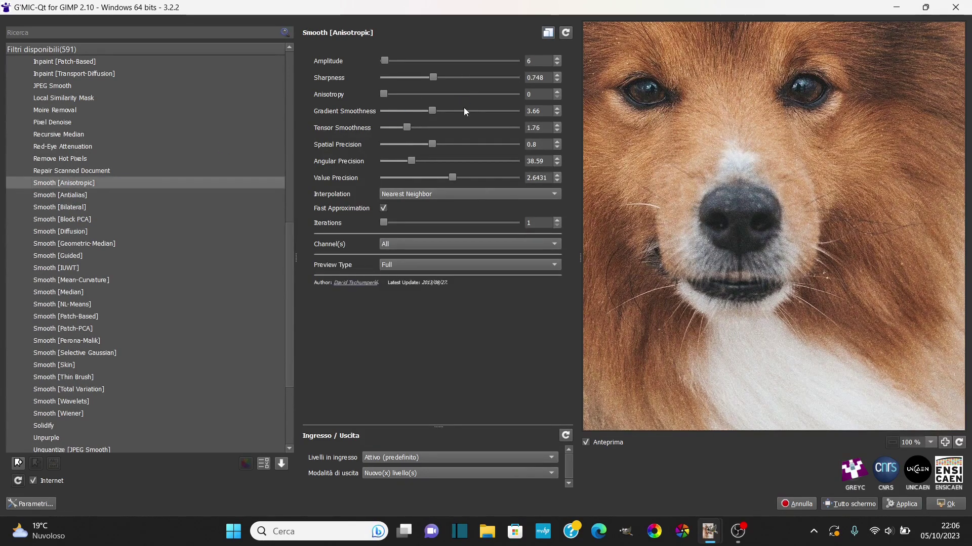
left_click_drag(433, 78, 363, 76)
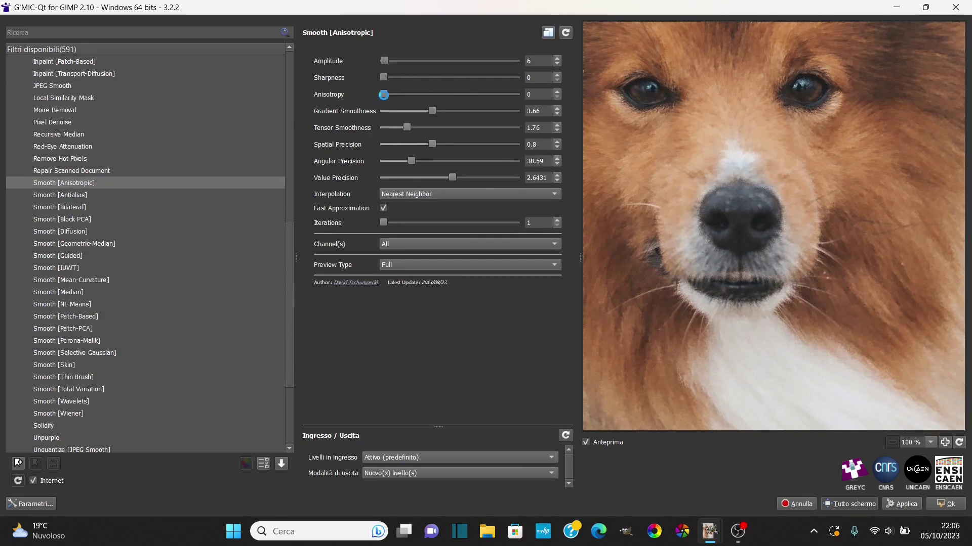
left_click(78, 378)
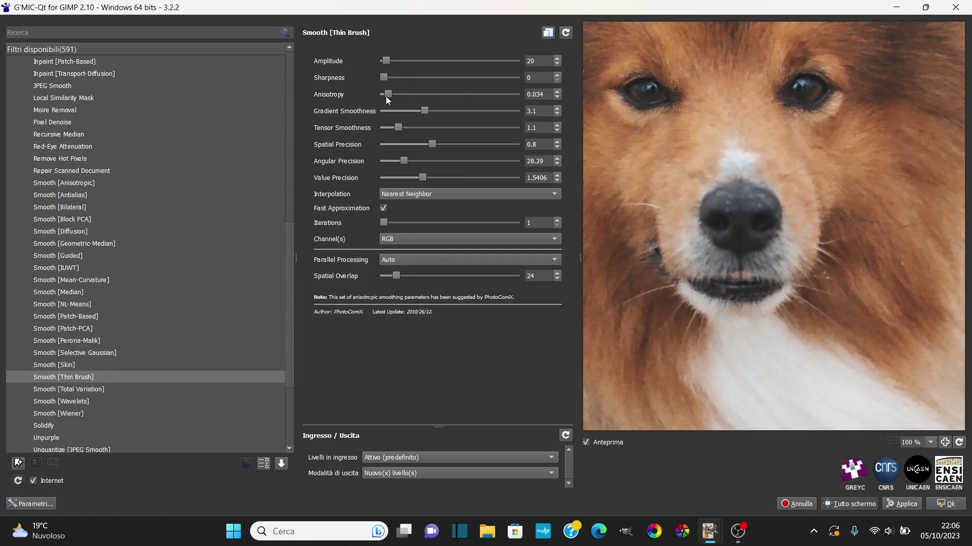
left_click_drag(387, 95, 372, 76)
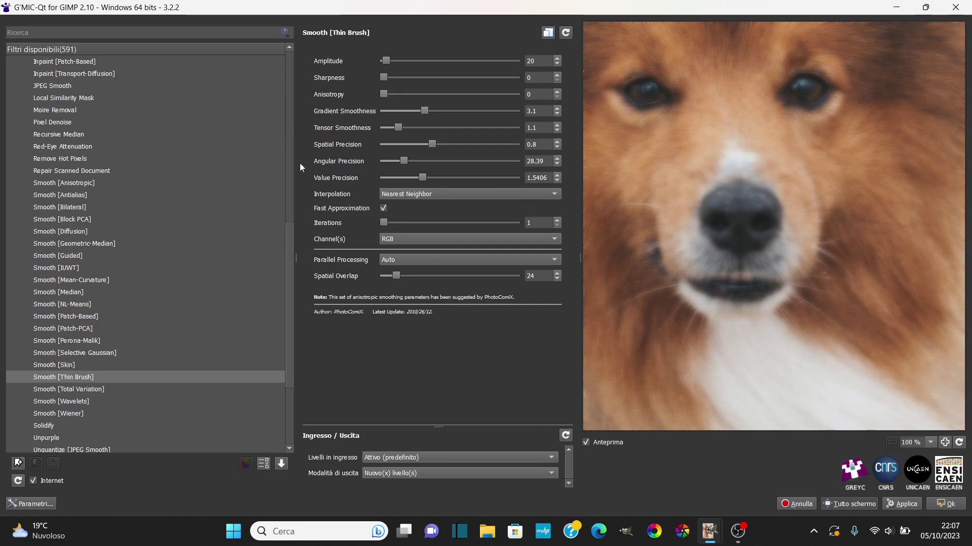
Set the G'MIC preview to 200% and pan to the forehead and head-top fur.
left_click(930, 442)
left_click(913, 505)
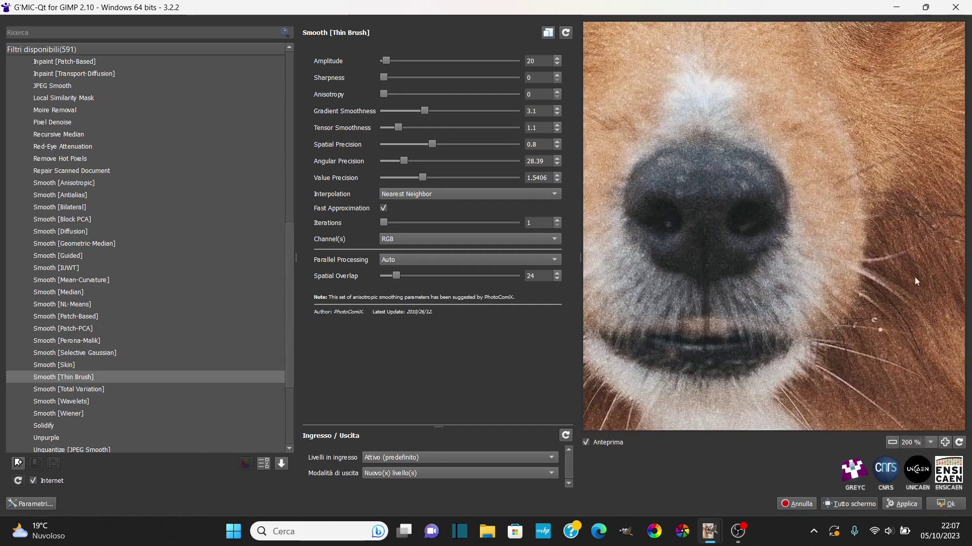
left_click_drag(645, 96, 727, 287)
mouse_move(715, 163)
left_mouse_down()
mouse_move(755, 224)
mouse_move(824, 276)
mouse_move(833, 363)
mouse_move(778, 347)
mouse_move(717, 119)
mouse_move(787, 309)
left_mouse_up()
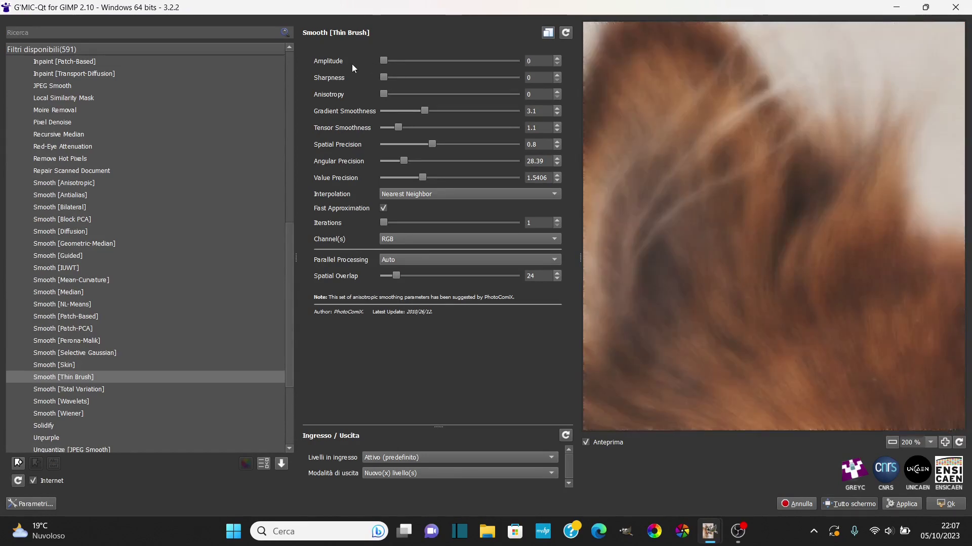
mouse_move(782, 170)
left_mouse_down()
mouse_move(798, 266)
mouse_move(762, 175)
mouse_move(796, 205)
left_mouse_up()
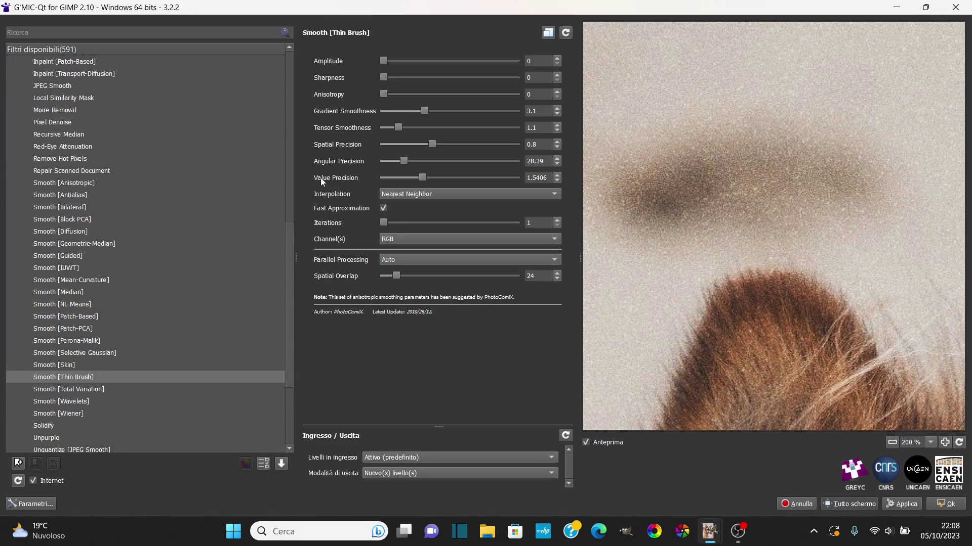
Try Value Precision values, settling on 1.5406, and compare Amplitude 10 against 0.
left_click_drag(426, 178, 365, 184)
left_click(557, 59)
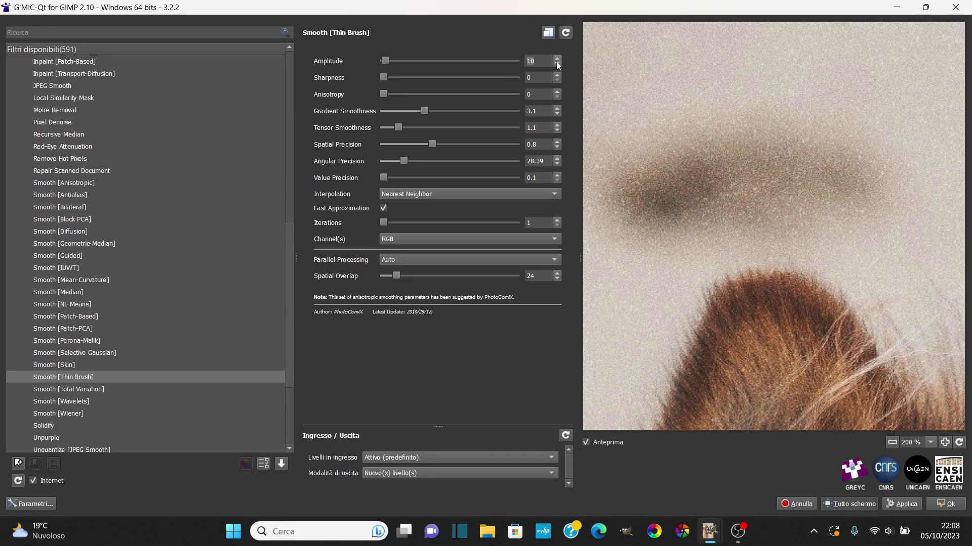
left_click_drag(383, 179, 408, 179)
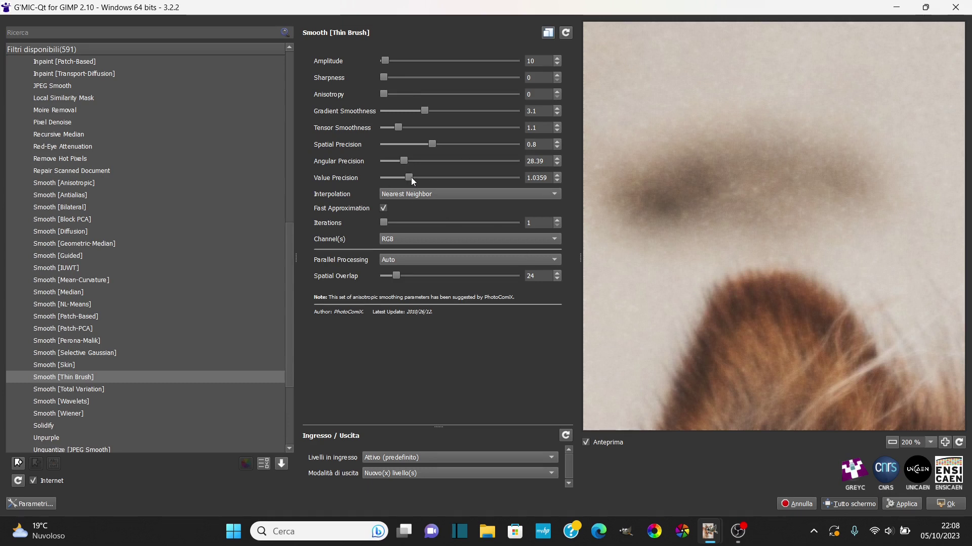
left_click_drag(411, 178, 424, 178)
left_click(556, 65)
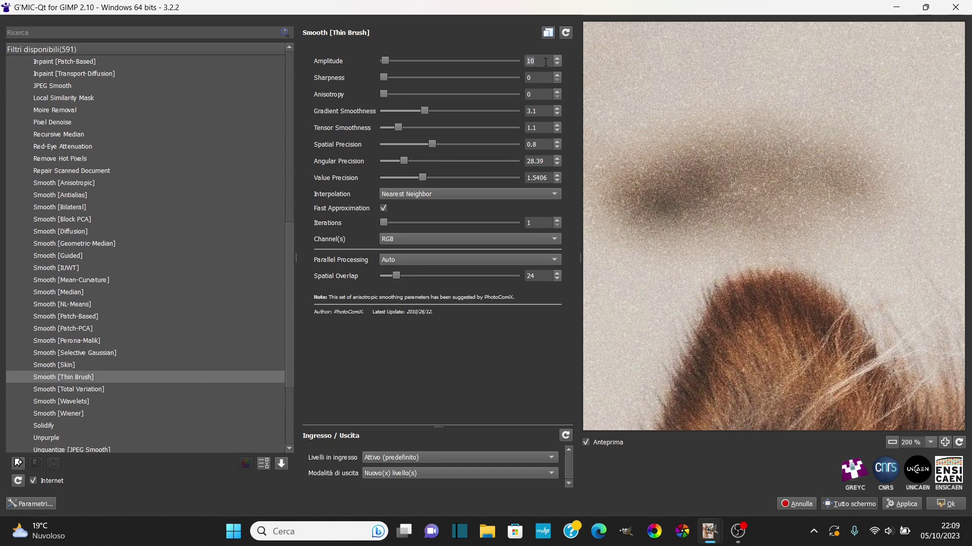
Set Thin Brush Amplitude to 8 and Value Precision to 1.4279.
left_click(557, 60)
key("BackSpace")
key("BackSpace")
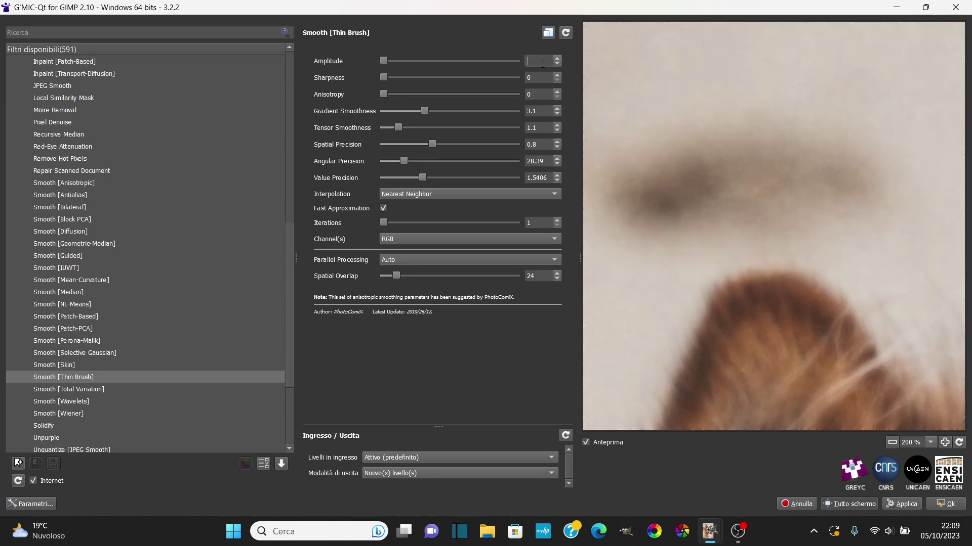
type("8")
left_click_drag(420, 179, 414, 176)
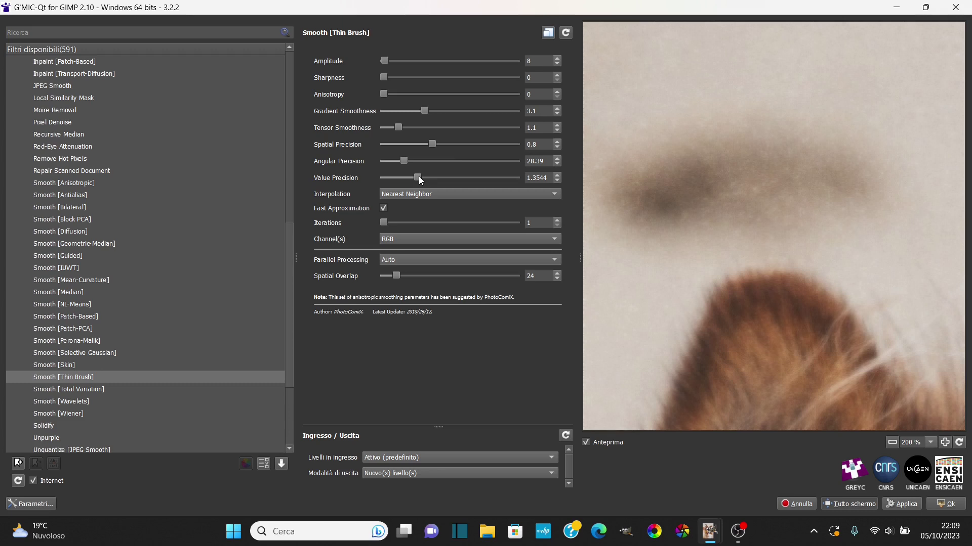
left_click_drag(419, 177, 421, 176)
Set Sharpness to 0.176, return Anisotropy toward zero, and Gradient Smoothness to 2.9.
left_click_drag(385, 79, 414, 81)
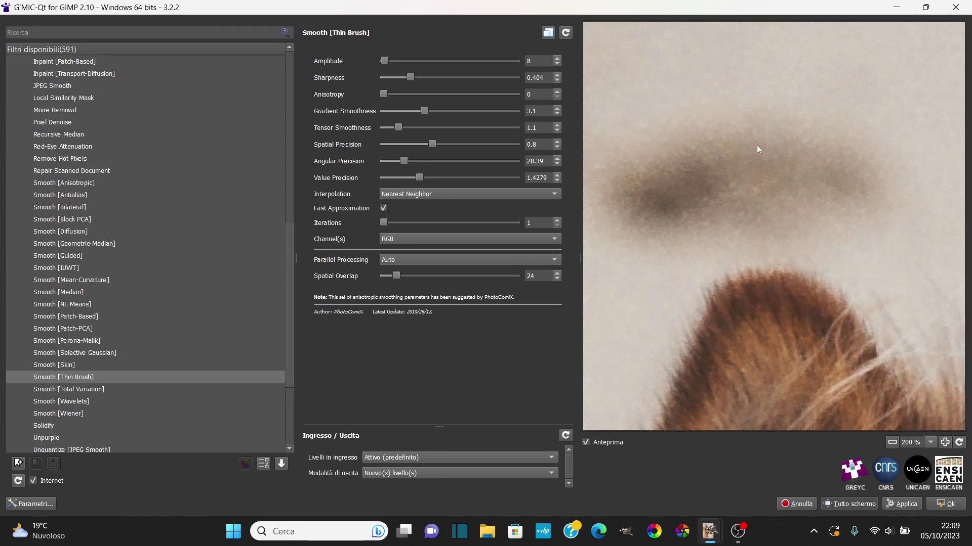
left_click_drag(408, 78, 400, 79)
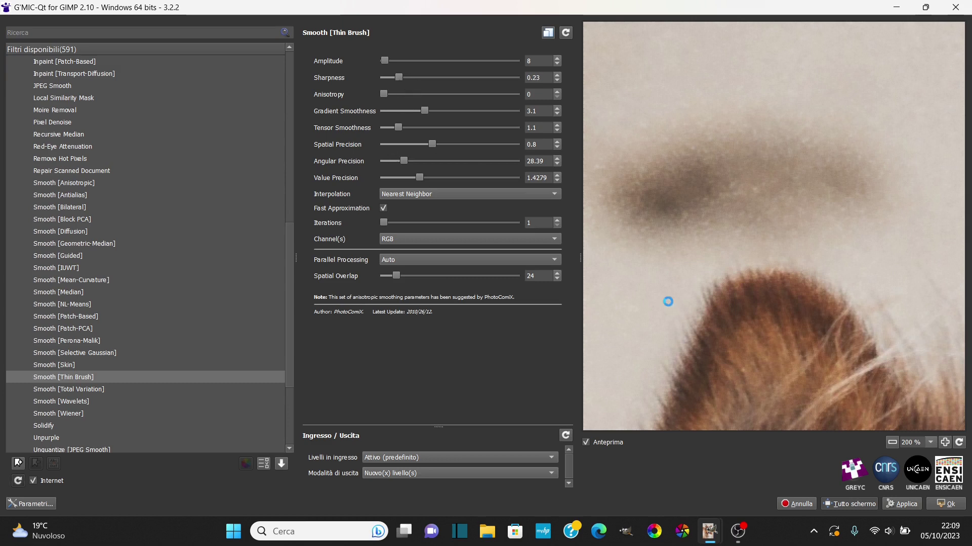
left_click_drag(396, 79, 394, 78)
left_click_drag(383, 96, 484, 101)
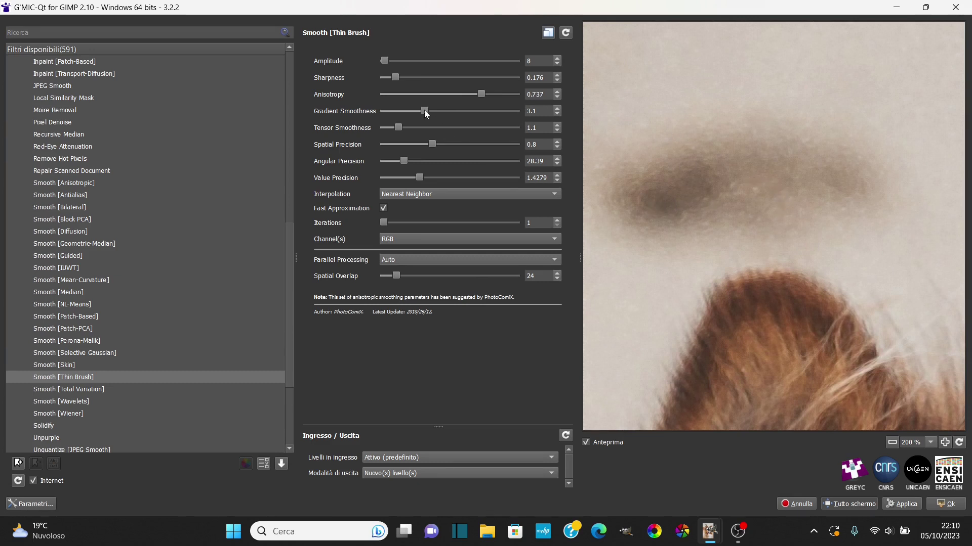
mouse_move(424, 111)
left_mouse_down()
mouse_move(408, 111)
mouse_move(421, 111)
left_mouse_up()
left_click_drag(481, 93, 379, 101)
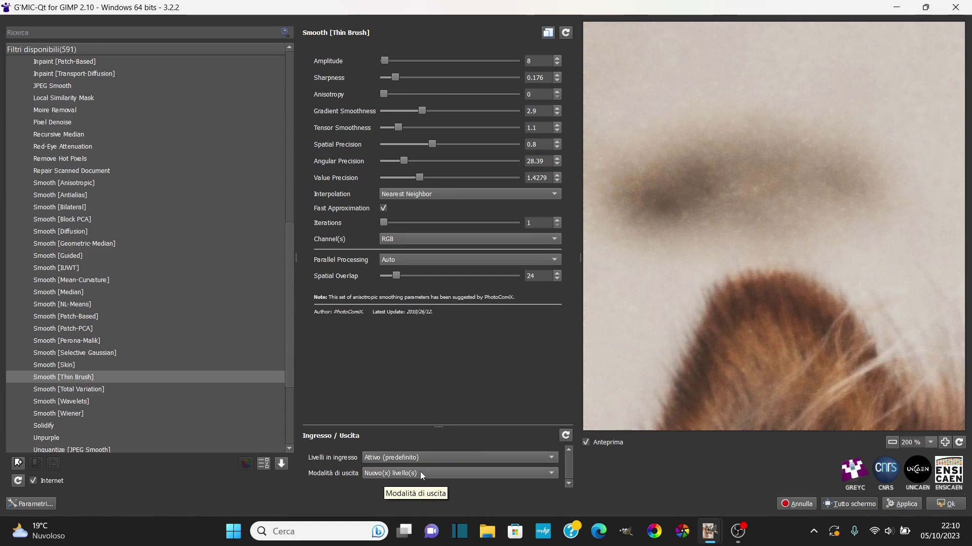
Apply the Thin Brush smoothing as a new layer and toggle it against the noisy original.
left_click(907, 503)
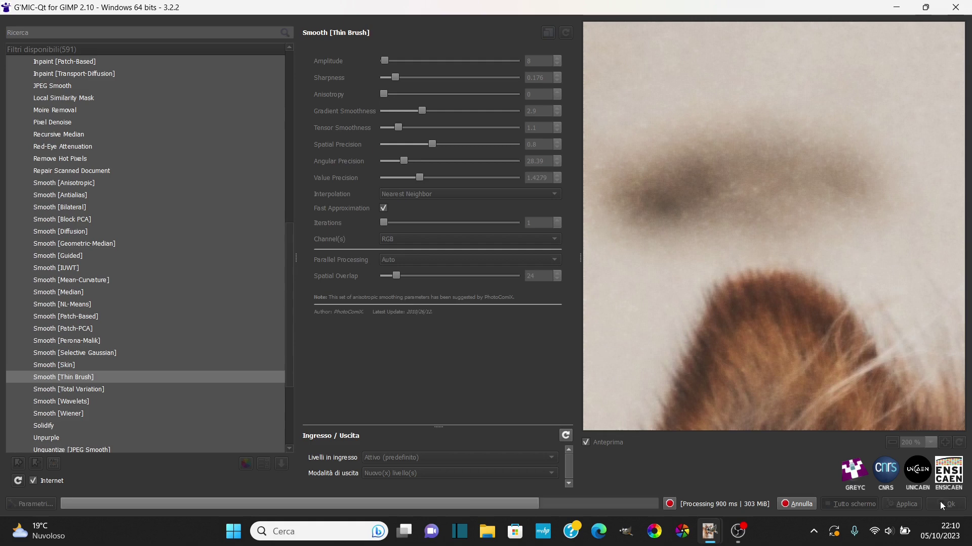
left_click(942, 505)
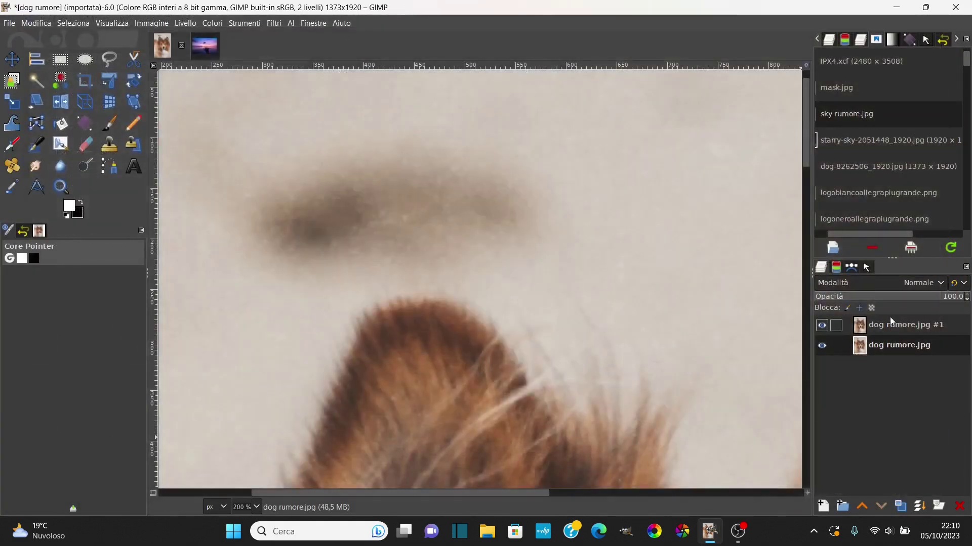
left_click(821, 324)
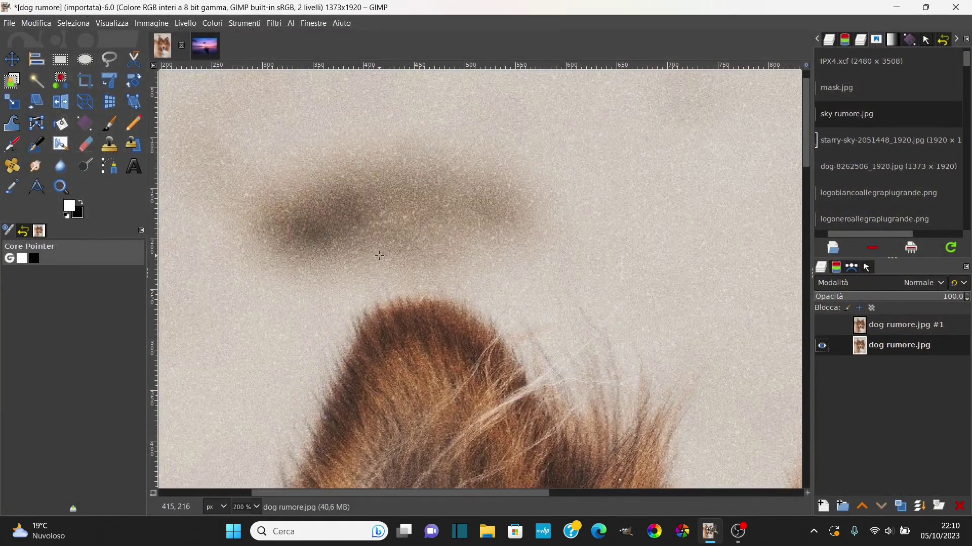
left_click(822, 326)
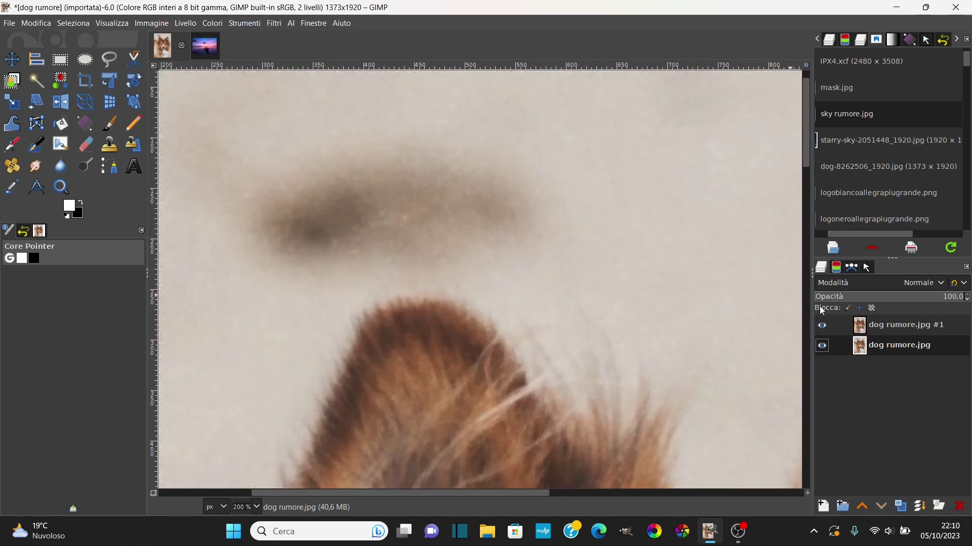
left_click(822, 326)
scroll(388, 205, "up", 2)
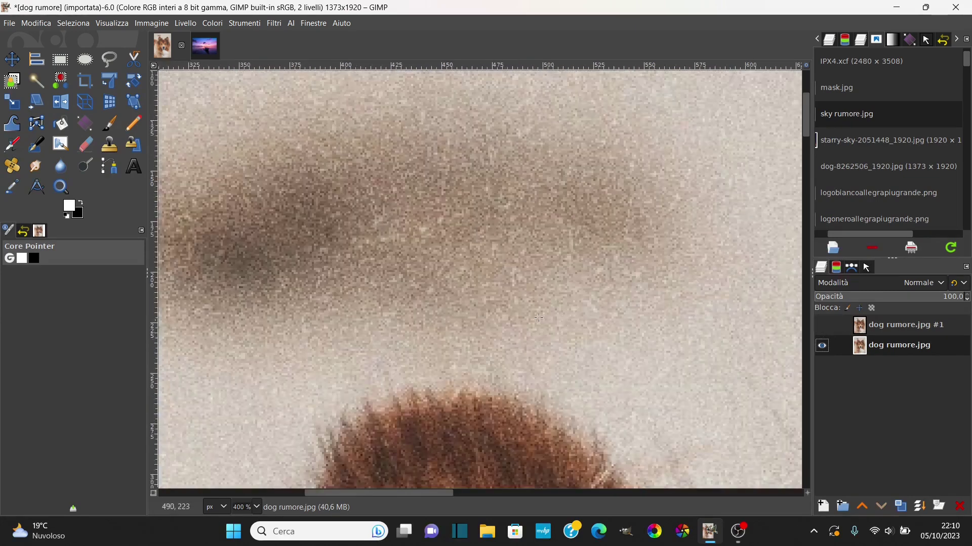
left_click(823, 326)
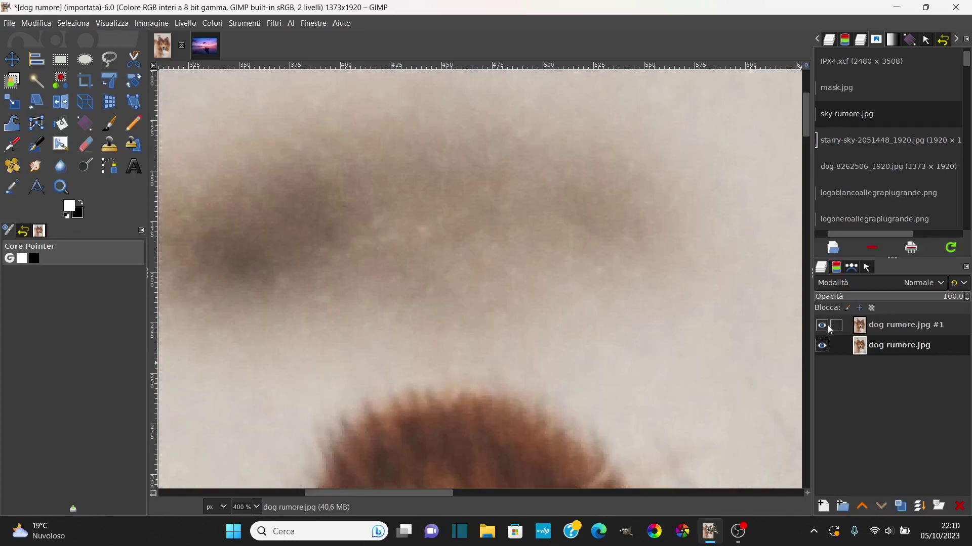
Toggle the smoothed layer again to compare the fur, then zoom out.
left_click(829, 328)
scroll(474, 338, "down", 5)
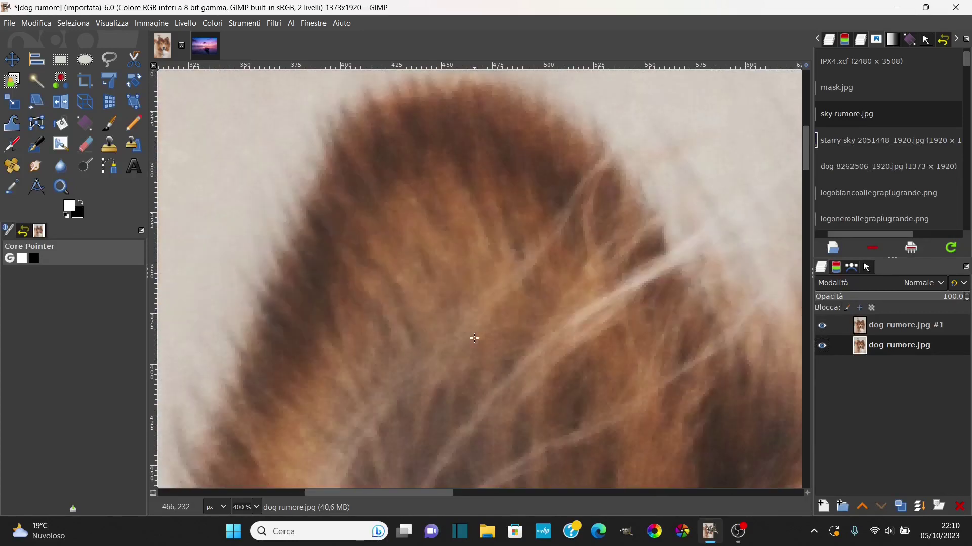
left_click(822, 326)
left_click(823, 326)
scroll(444, 263, "down", 2)
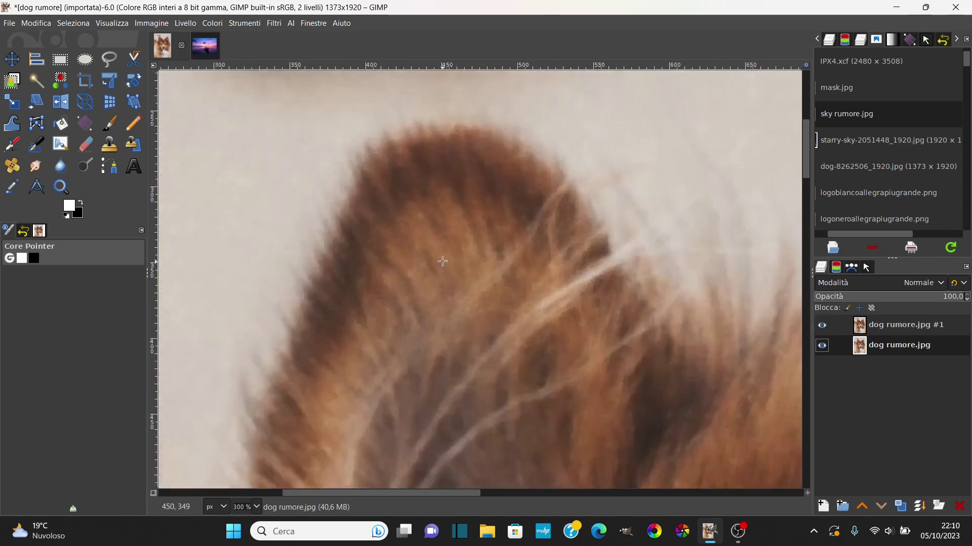
scroll(436, 303, "down", 2)
scroll(430, 314, "down", 2)
scroll(430, 346, "down", 1)
scroll(430, 346, "up", 1)
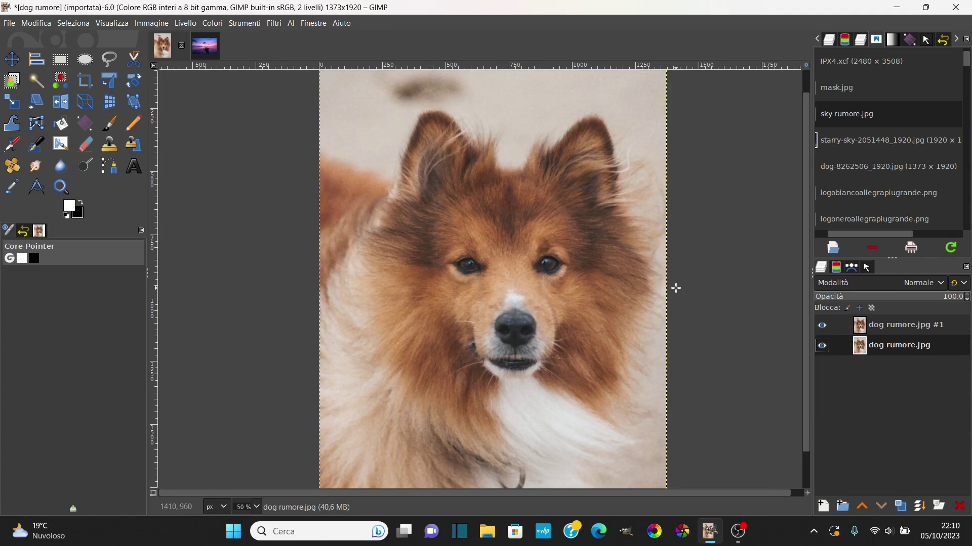
Select layer dog rumore.jpg #1 and duplicate it so a copy tops the stack.
key("Page_Up")
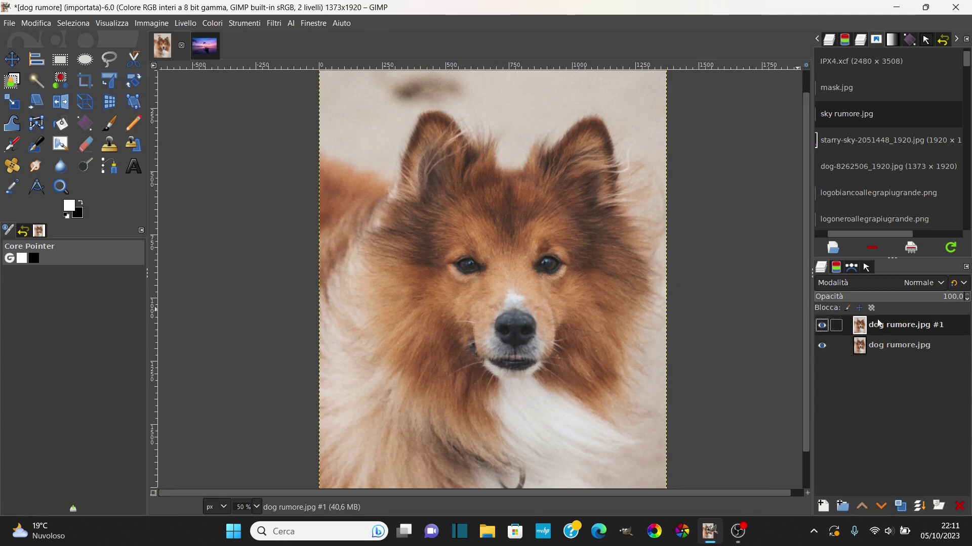
left_click(902, 512)
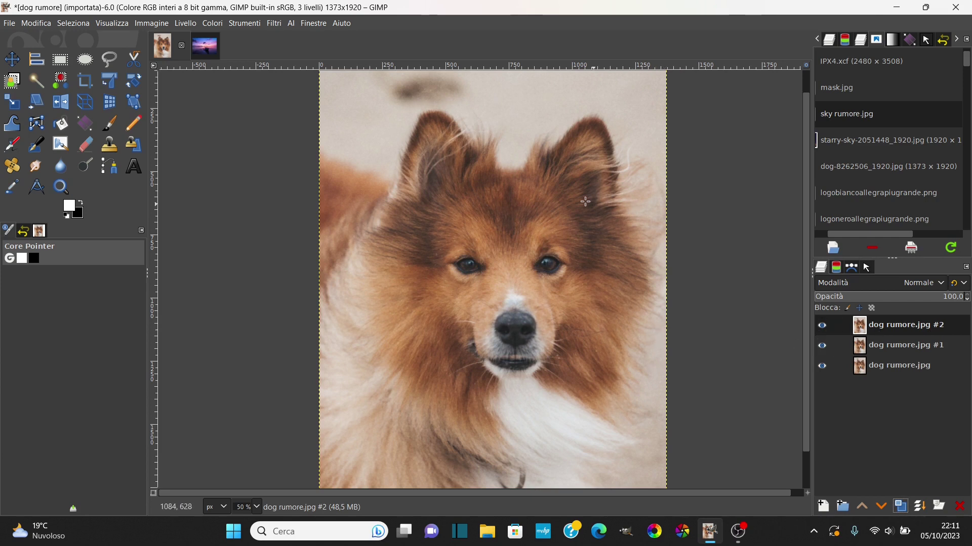
scroll(540, 185, "down", 1)
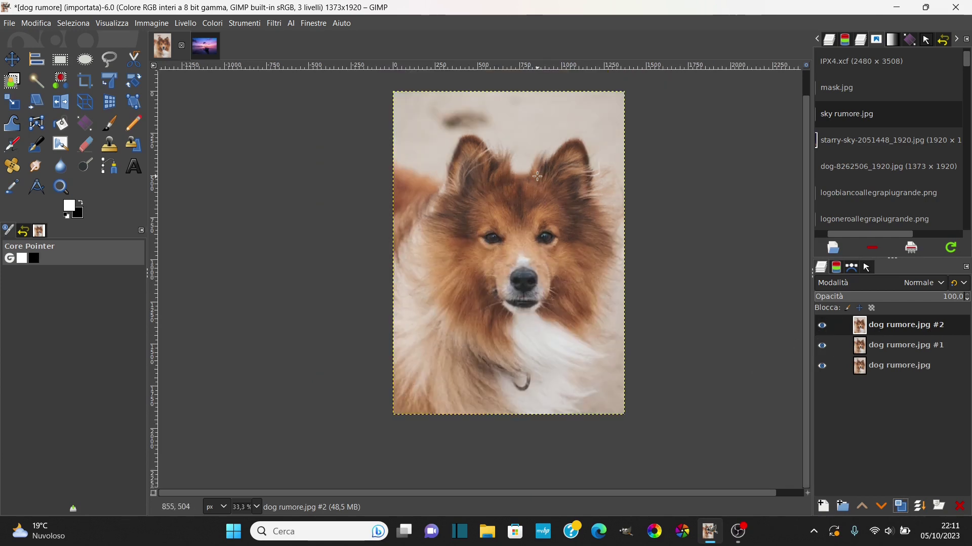
left_click(273, 23)
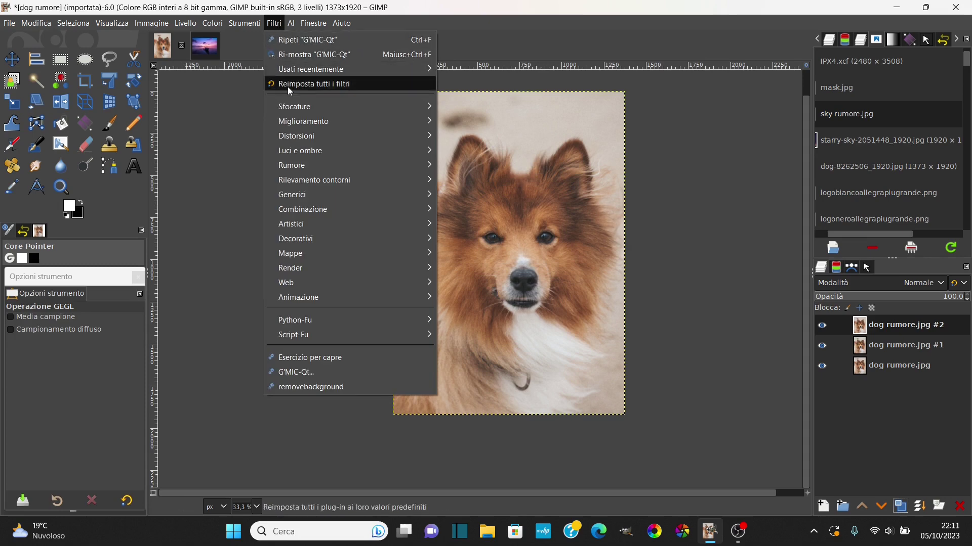
mouse_move(302, 121)
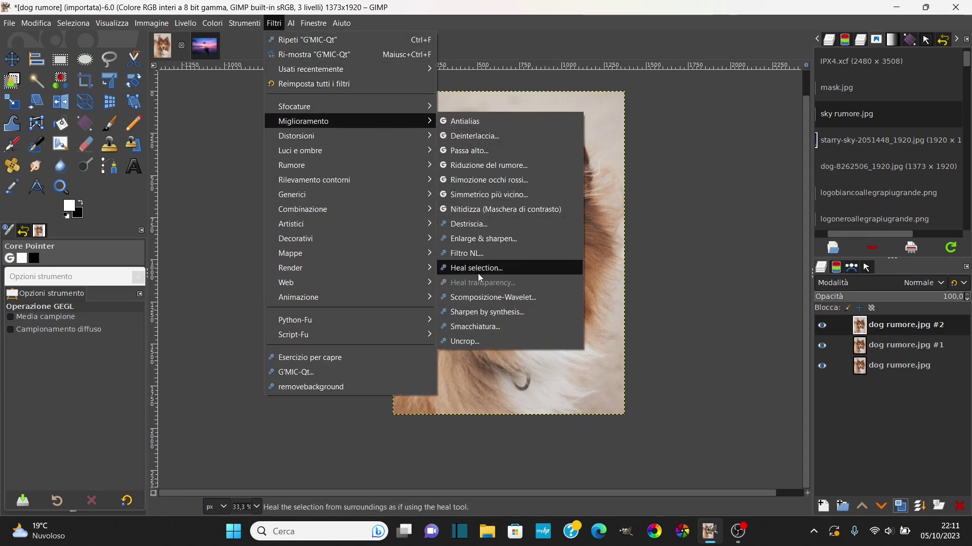
Sharpen the top layer copy with Unsharp Mask, radius 3.623 and amount 0.878.
left_click(494, 216)
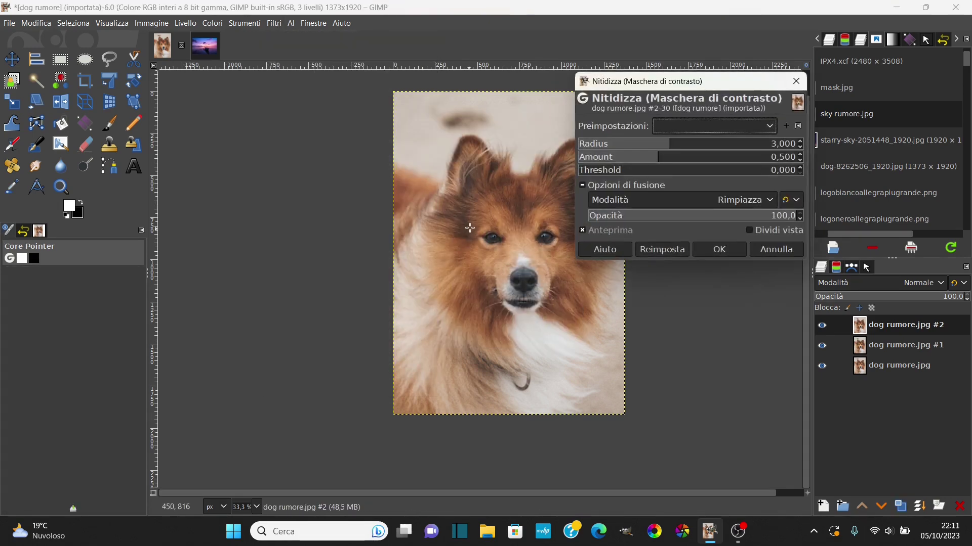
scroll(523, 231, "up", 4)
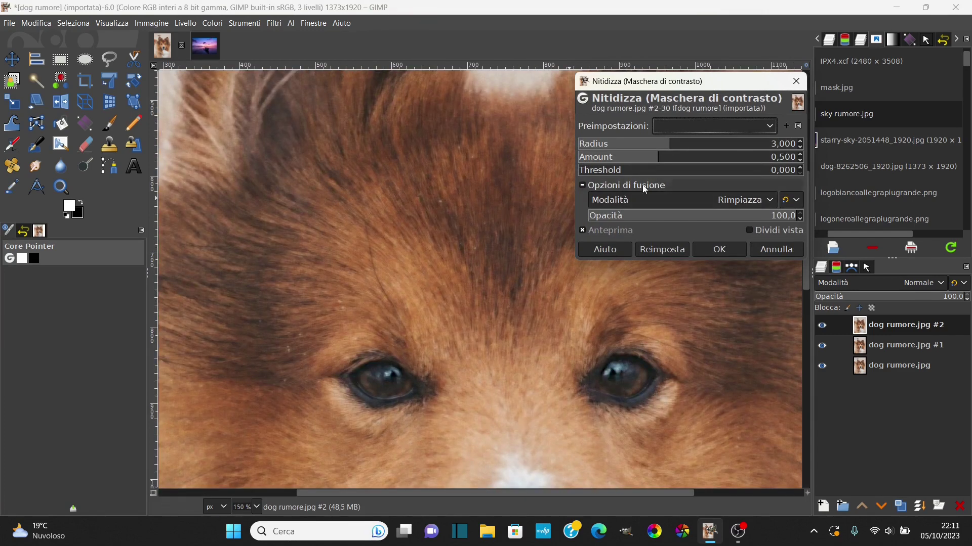
left_click_drag(658, 157, 664, 157)
scroll(333, 176, "up", 5)
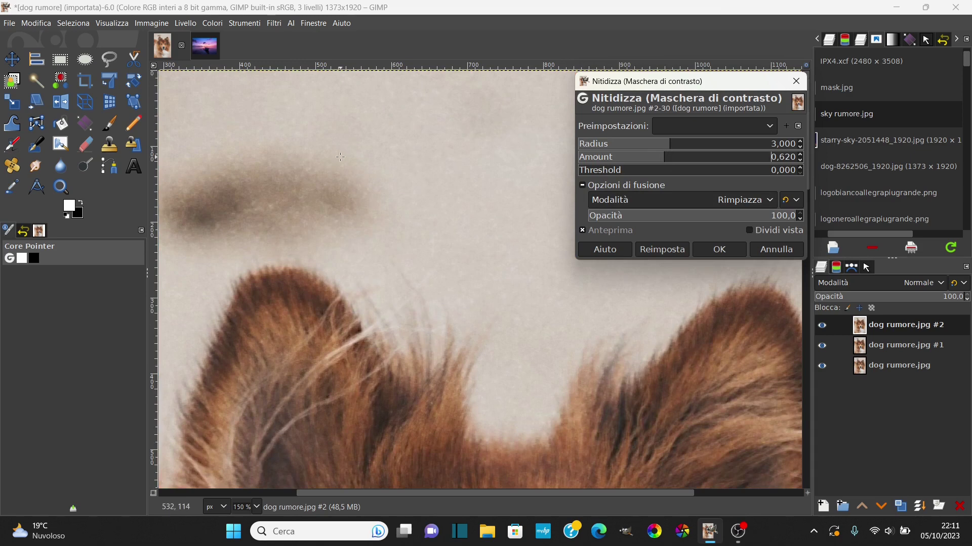
scroll(351, 167, "down", 5)
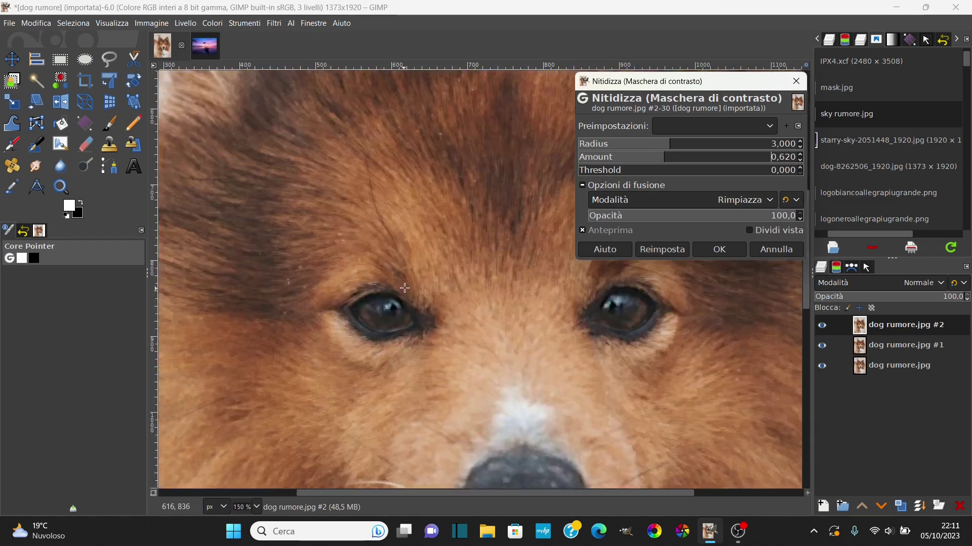
scroll(404, 288, "down", 1, "ctrl")
scroll(463, 283, "up", 1, "ctrl")
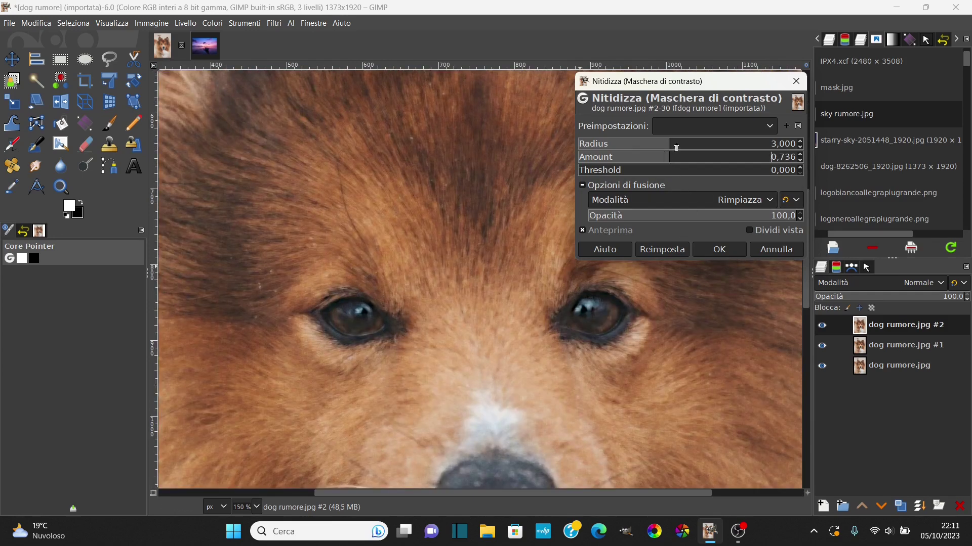
left_click(676, 145)
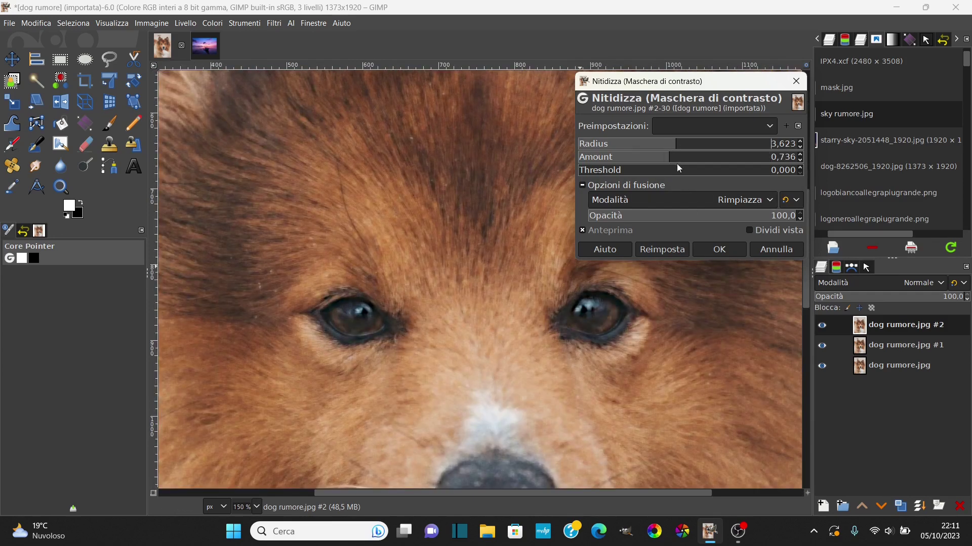
left_click(720, 250)
scroll(488, 291, "down", 4, "ctrl")
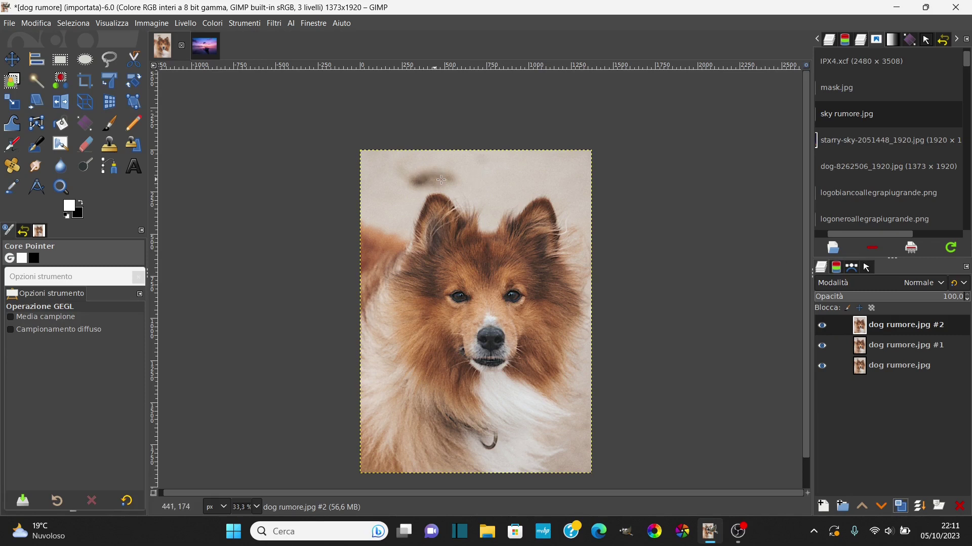
left_click(822, 325)
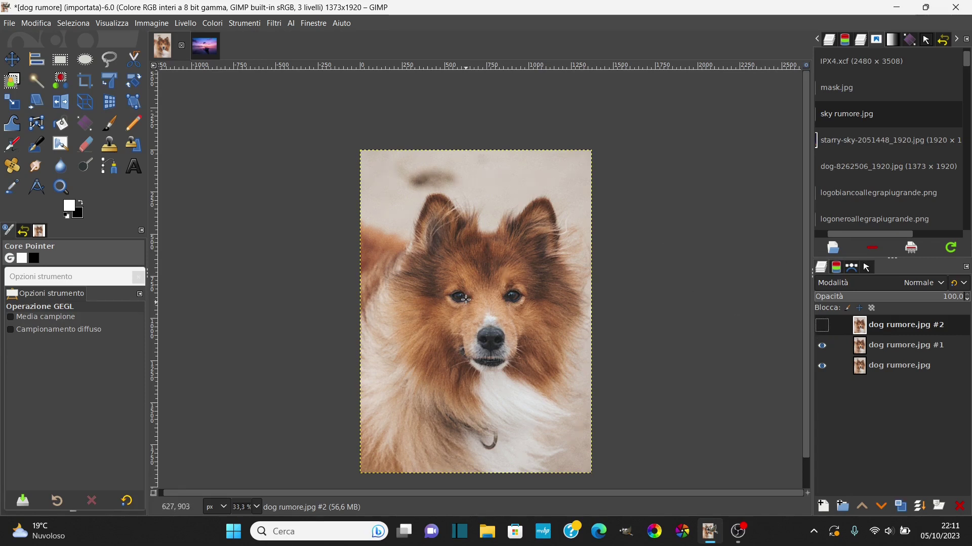
left_click(822, 327)
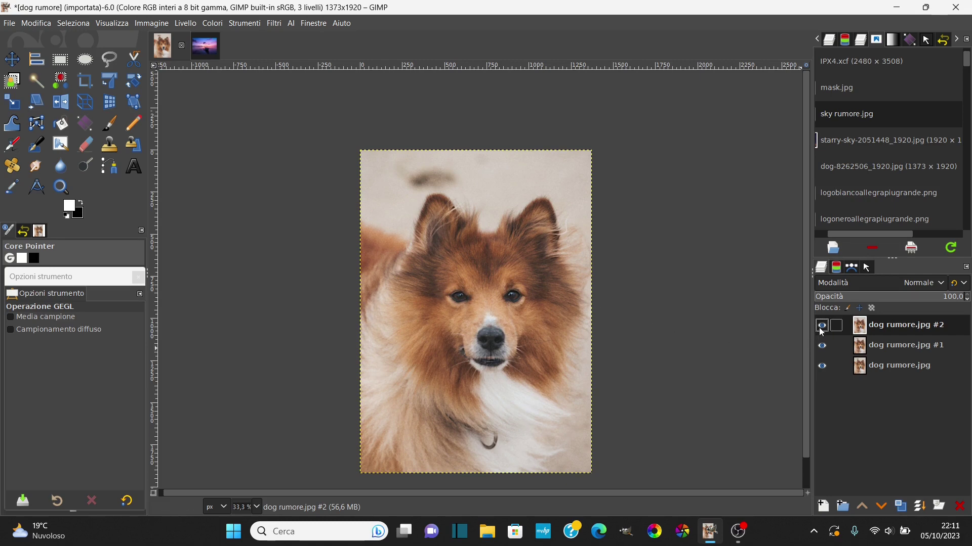
key("1")
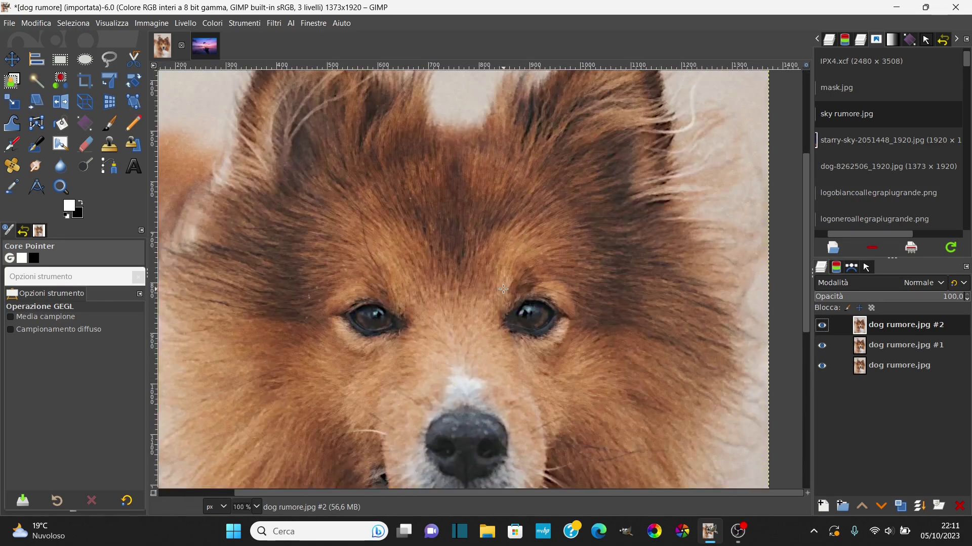
left_click(823, 330)
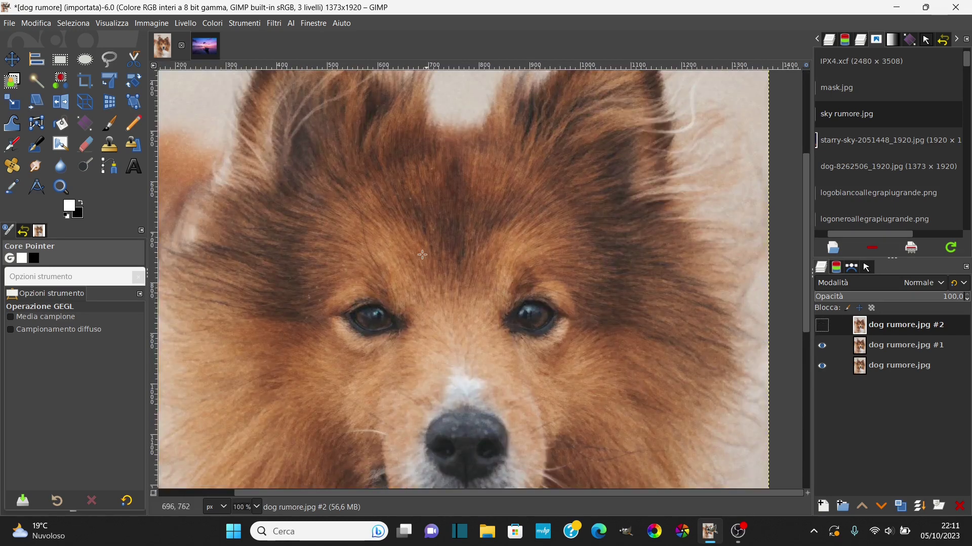
left_click(823, 328)
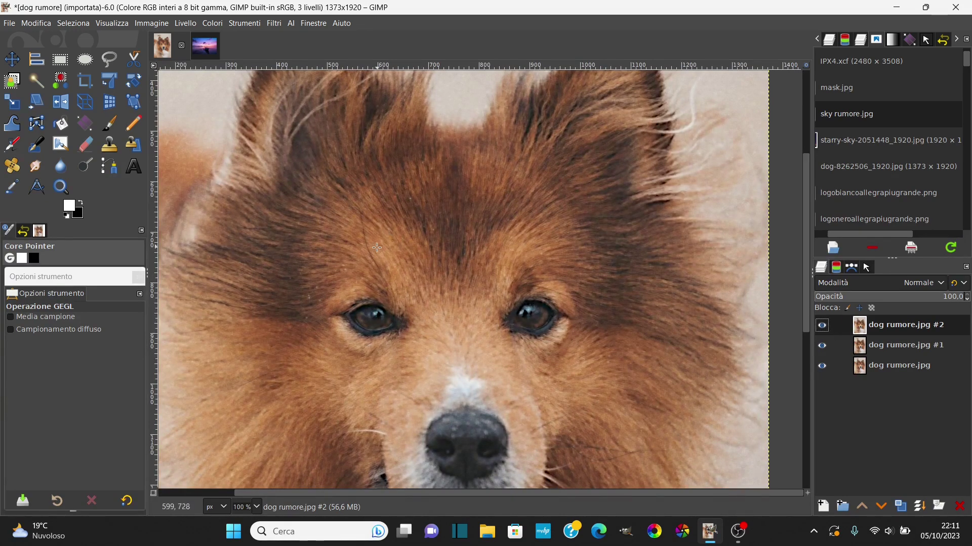
scroll(386, 252, "down", 4, "ctrl")
Add a 'Bianco (opacità completa)' mask to the sharpened top layer and make black the foreground.
right_click(884, 327)
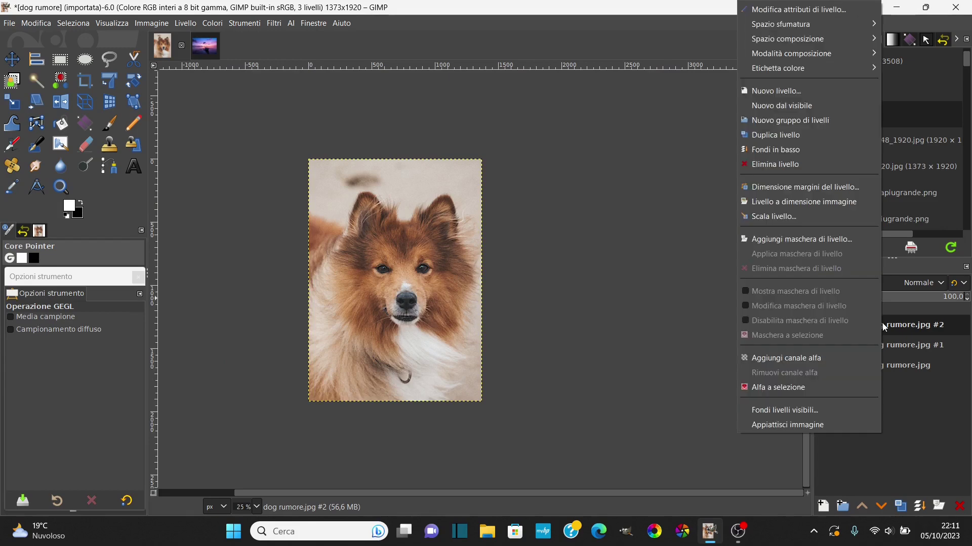
left_click(792, 244)
left_click(724, 219)
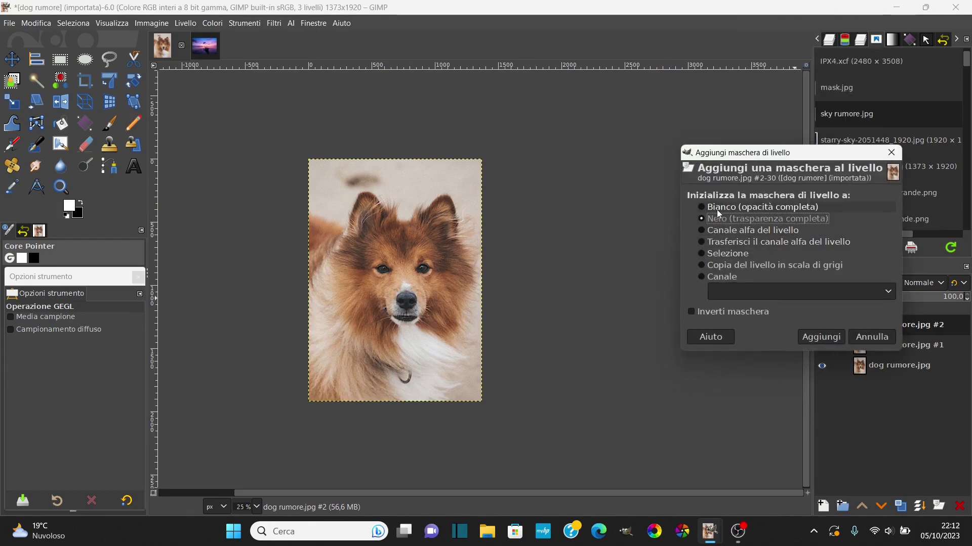
left_click(719, 208)
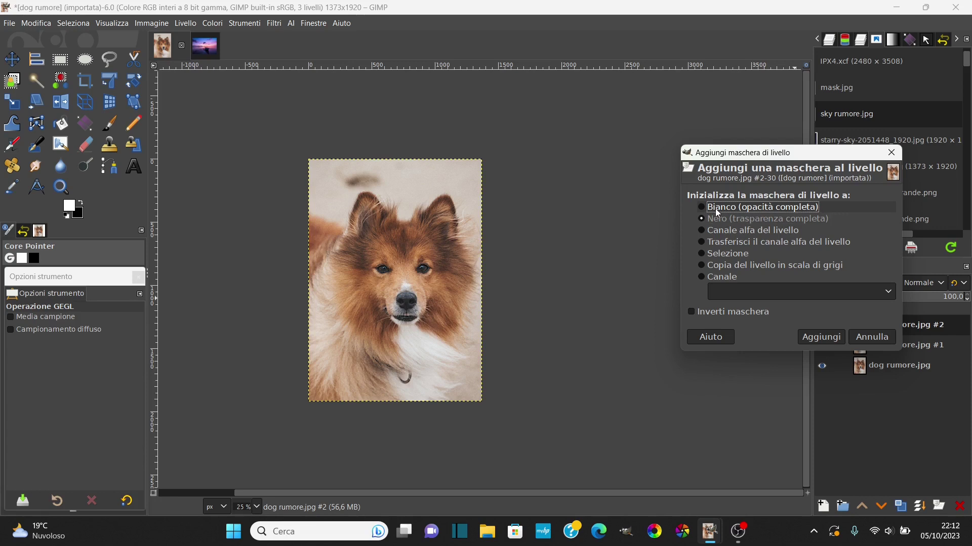
left_click(821, 337)
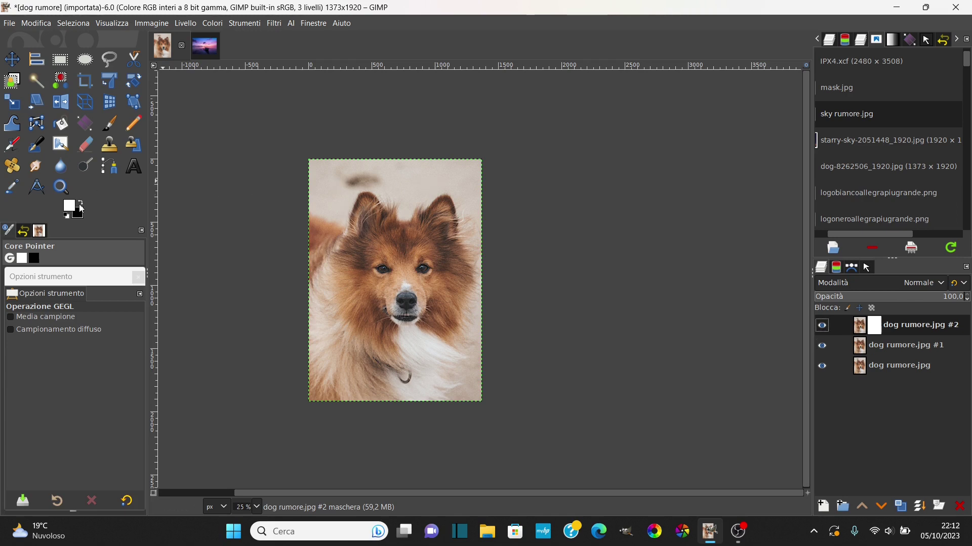
left_click(69, 216)
Paint black on the top layer's mask around the image edges with a size-245 Paintbrush.
left_click(109, 123)
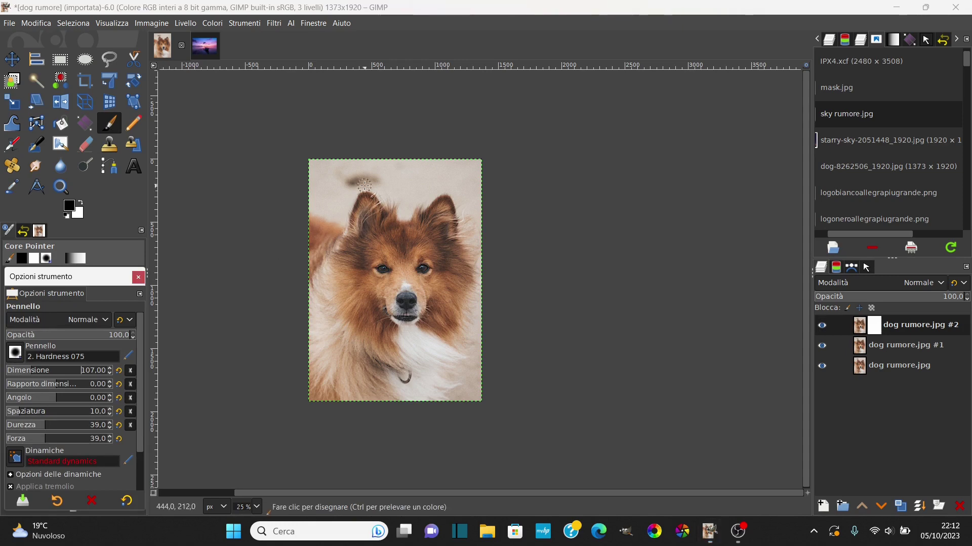
left_click(49, 374)
left_click_drag(49, 377, 64, 377)
scroll(283, 210, "up", 2)
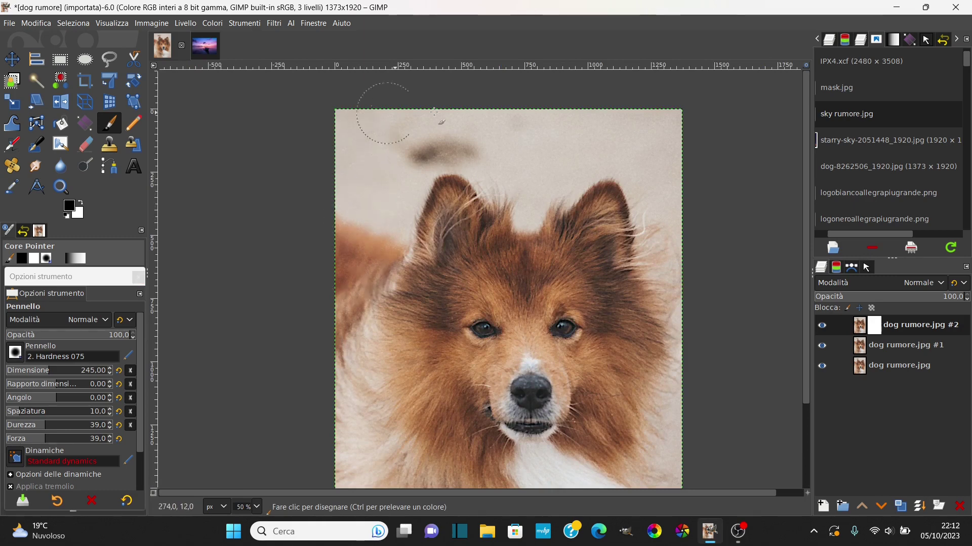
left_click_drag(607, 152, 686, 354)
scroll(667, 405, "down", 3)
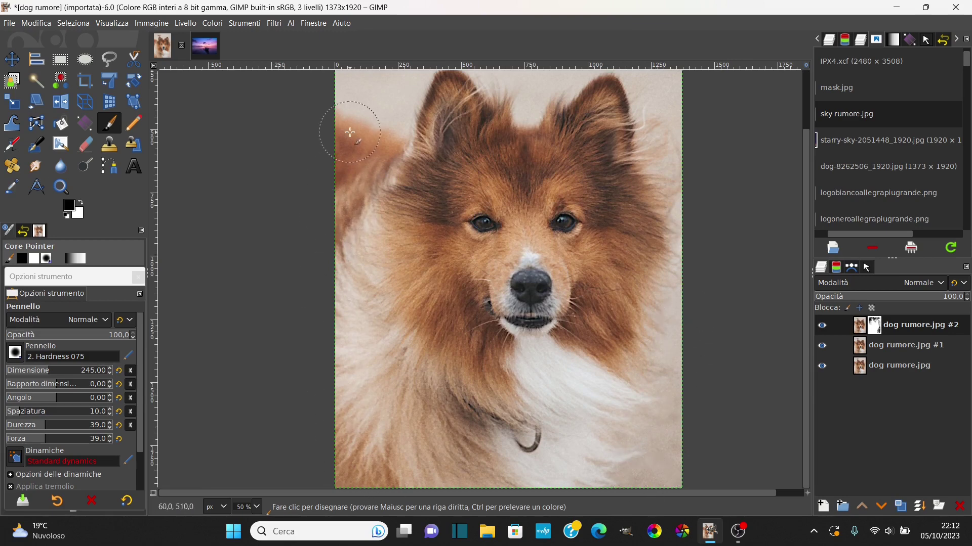
scroll(329, 133, "up", 2)
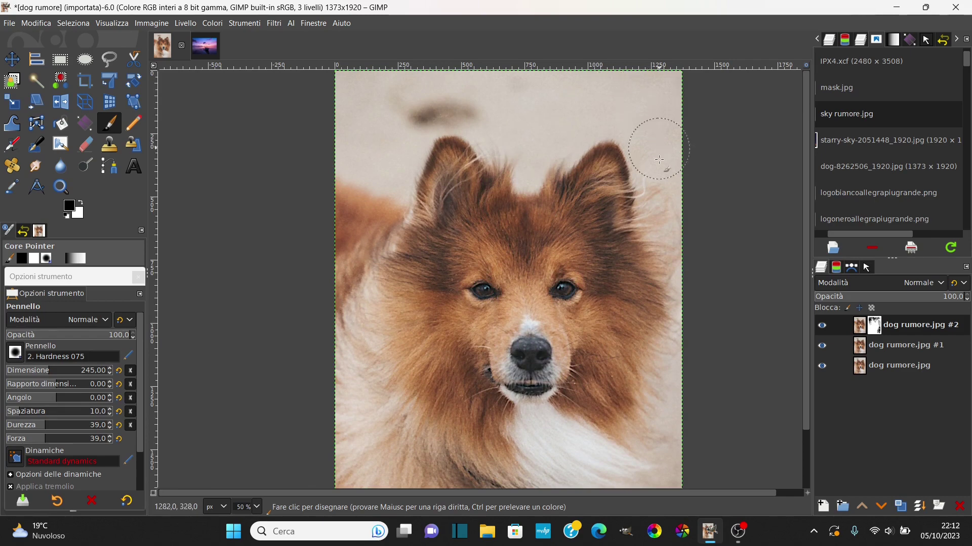
Show the layer mask on the canvas and toggle the top layer off and on to check it.
right_click(881, 331)
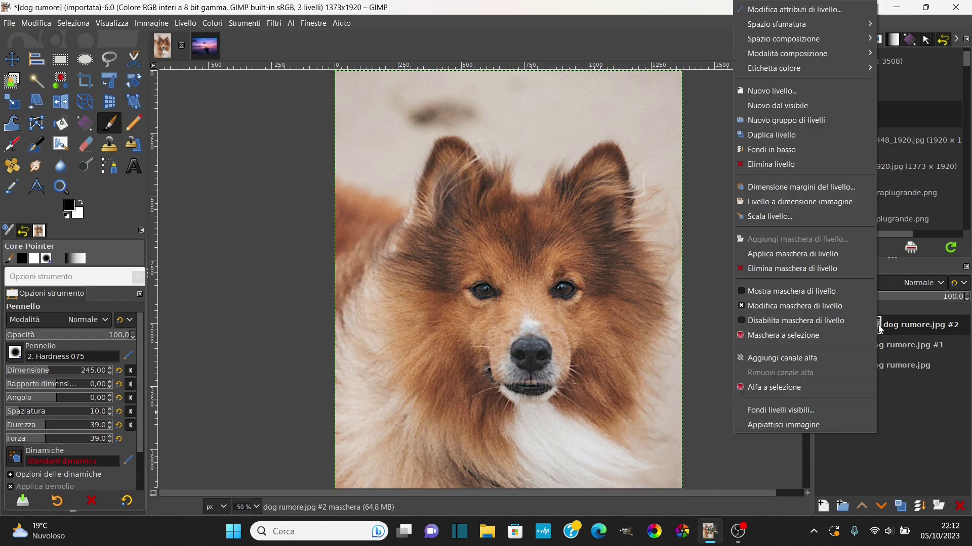
left_click(788, 296)
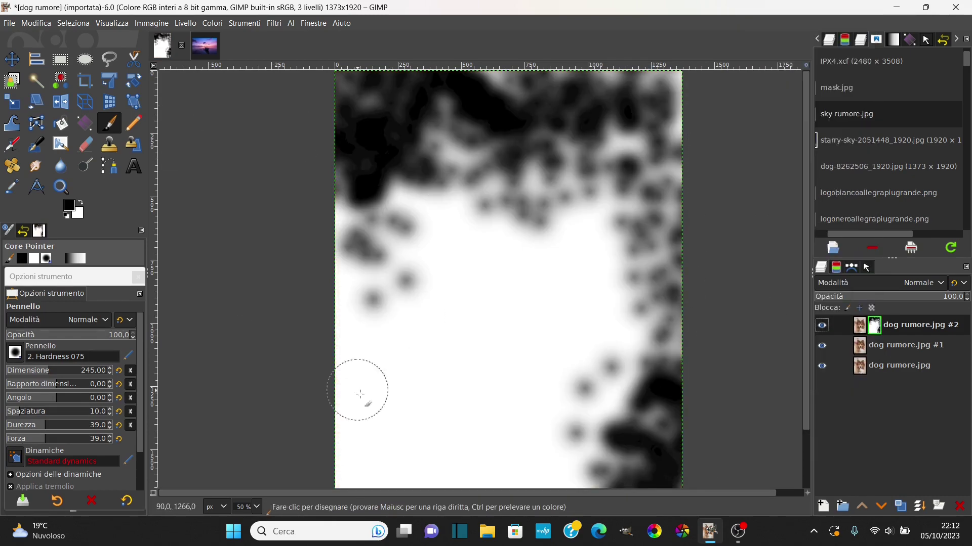
left_click(822, 325)
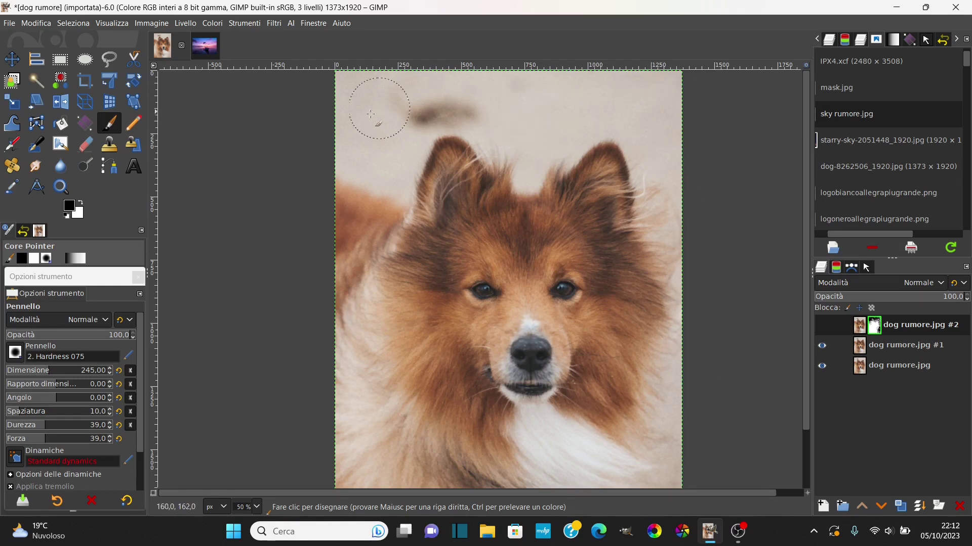
left_click(822, 326)
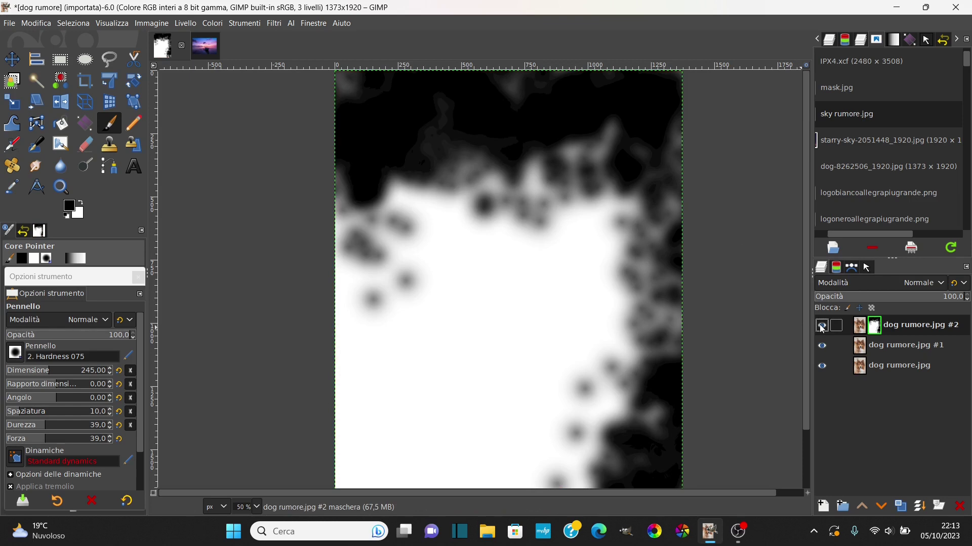
Turn off the mask display and switch editing back to the top layer's pixels.
right_click(870, 328)
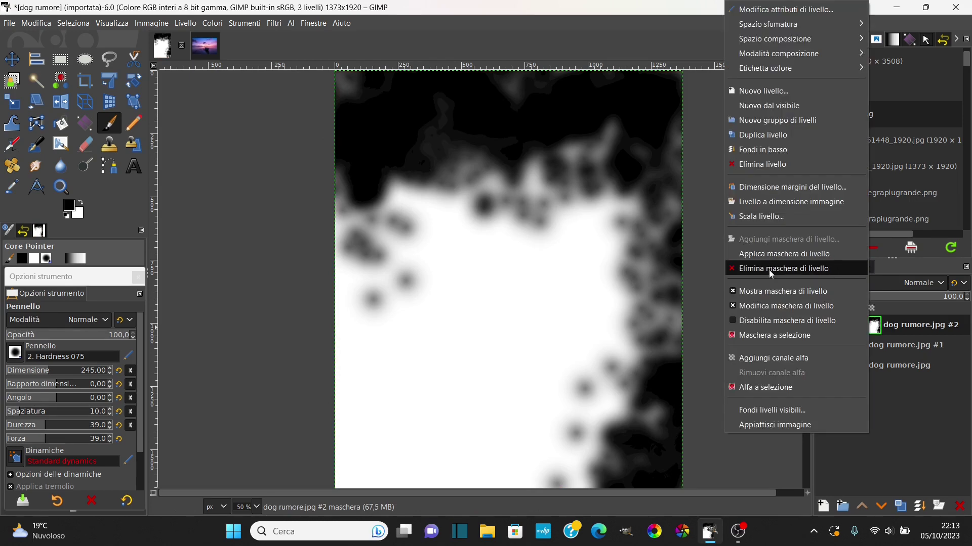
left_click(771, 292)
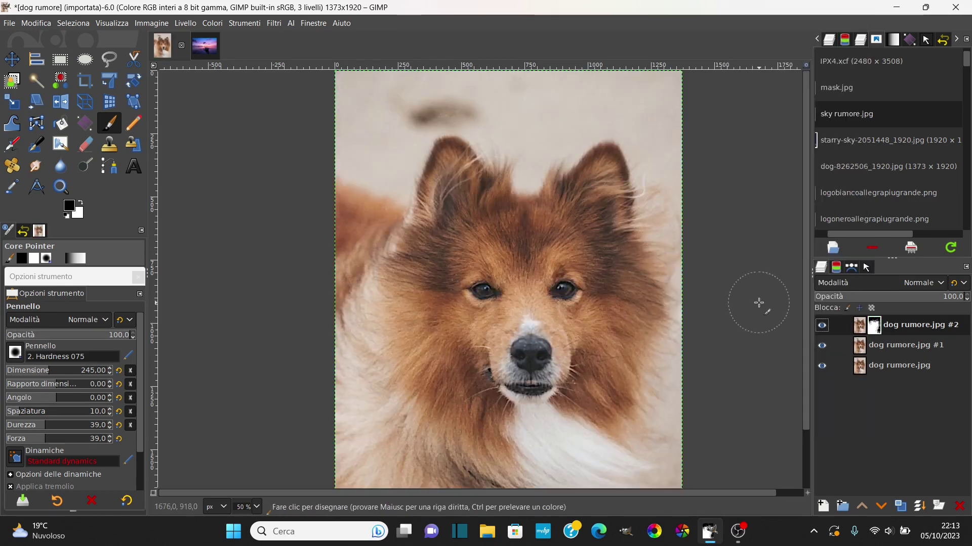
left_click(861, 327)
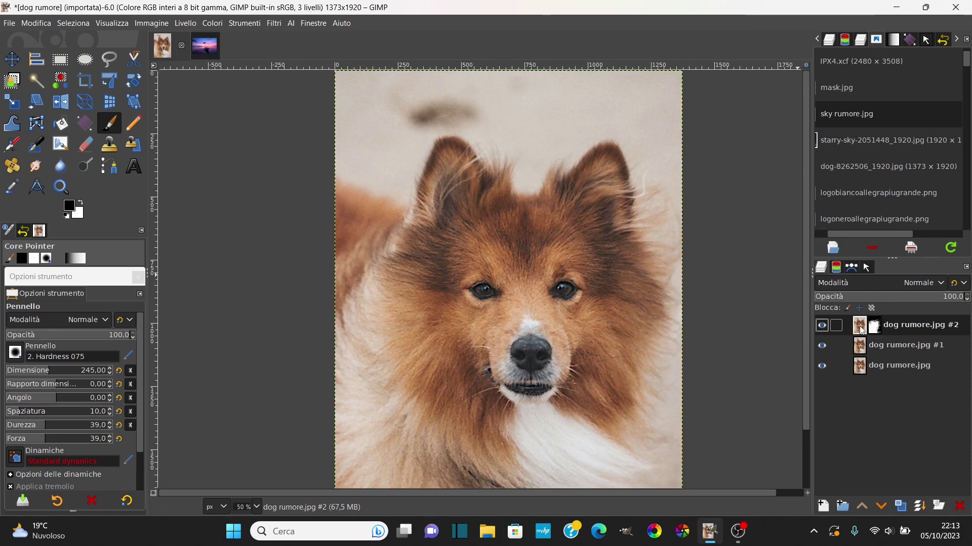
left_click(217, 23)
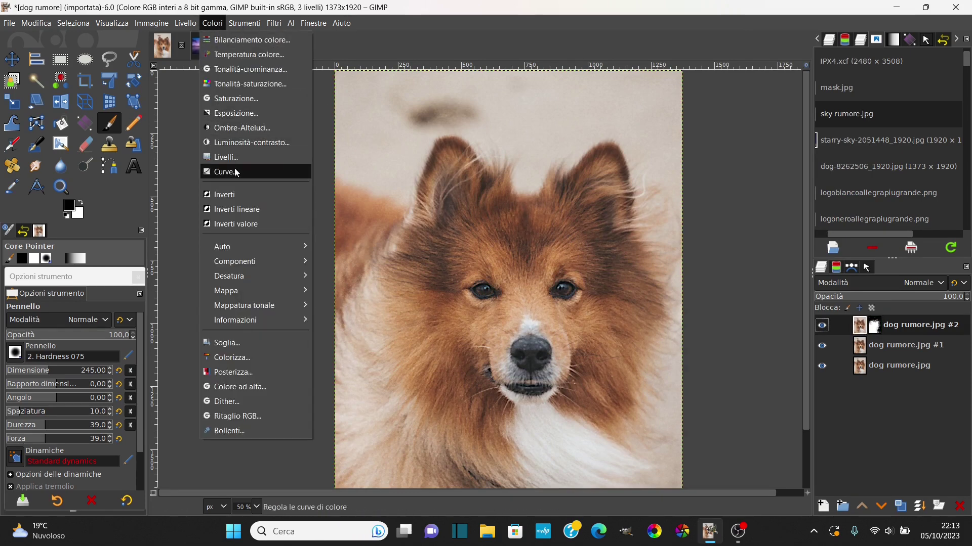
Apply a gentle S-curve in Curves to the top dog layer: midtones and highlights up, shadows down.
left_click(237, 170)
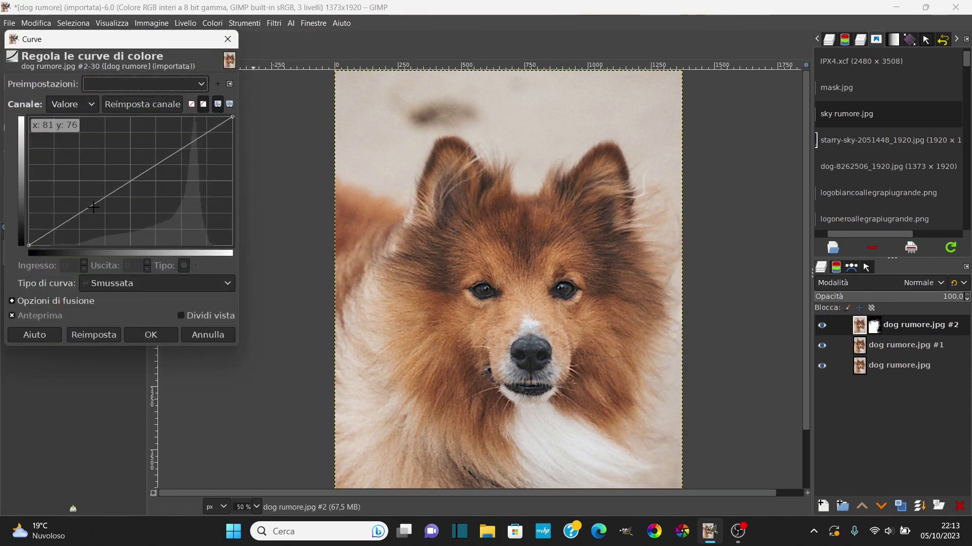
left_click_drag(130, 180, 129, 178)
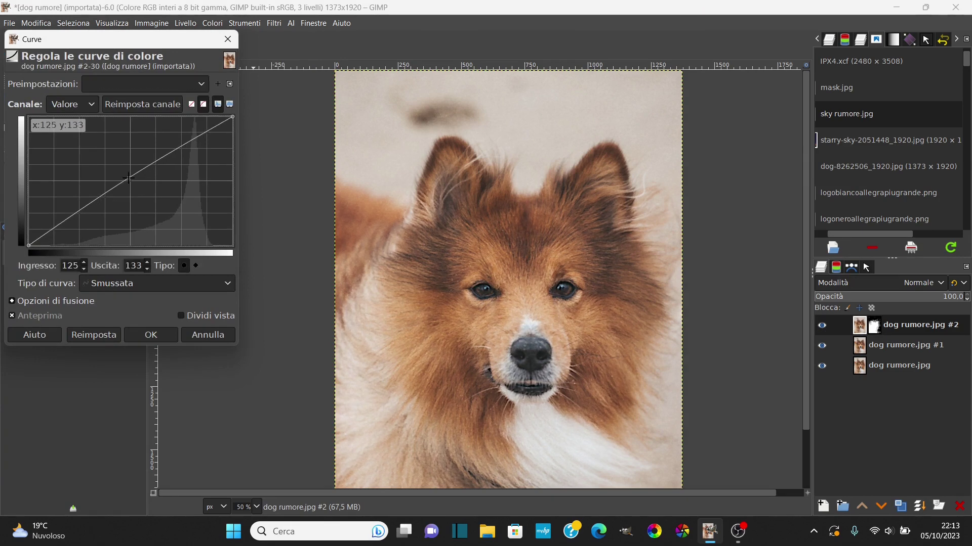
left_click_drag(169, 150, 169, 147)
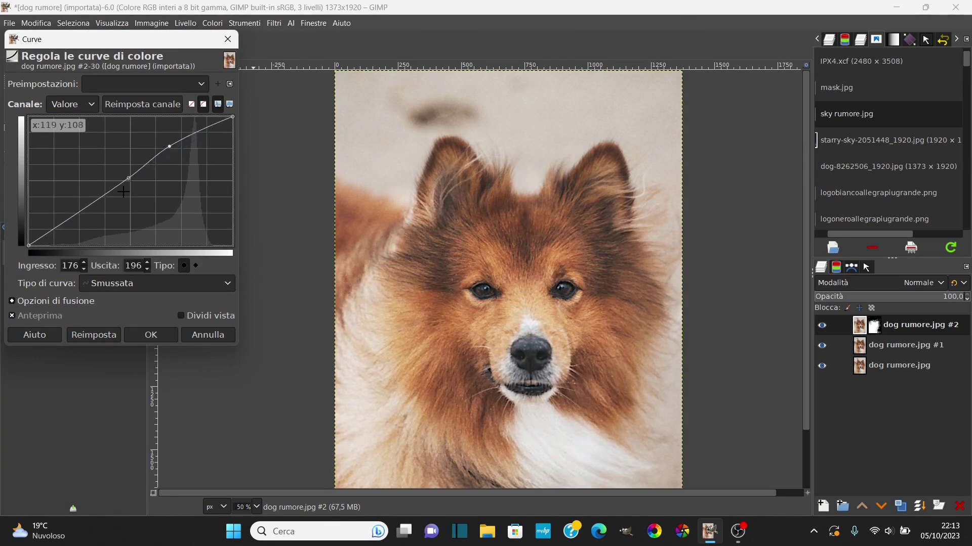
left_click_drag(93, 206, 84, 212)
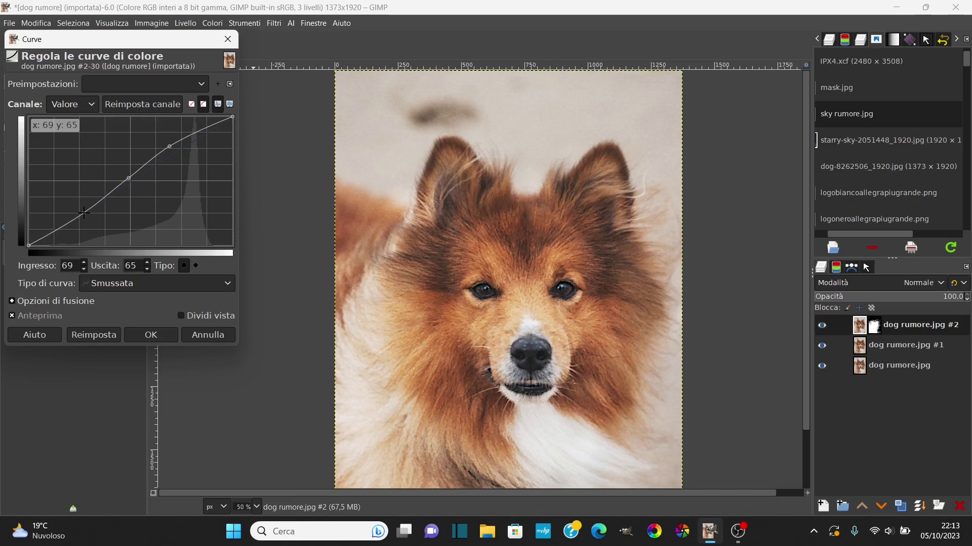
key("Return")
key("minus")
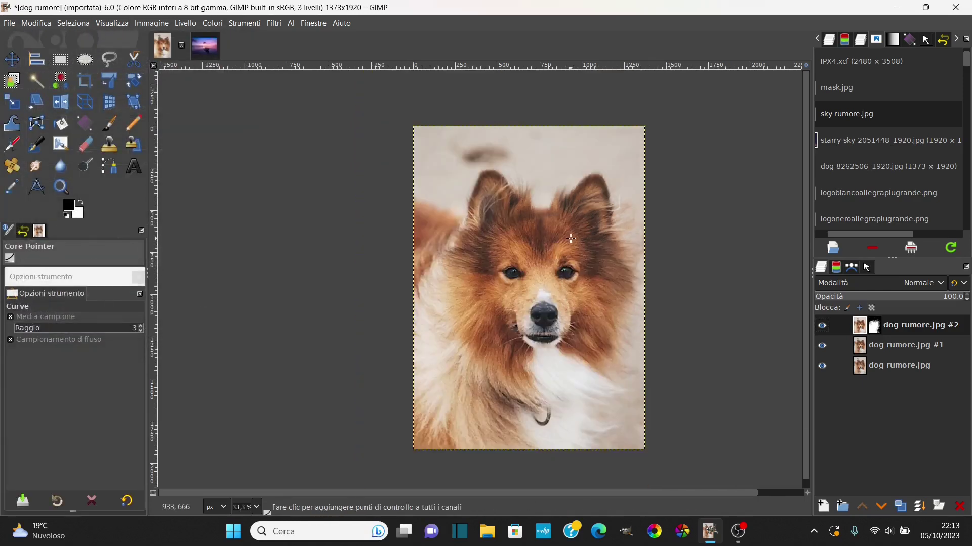
scroll(643, 225, "up", 1)
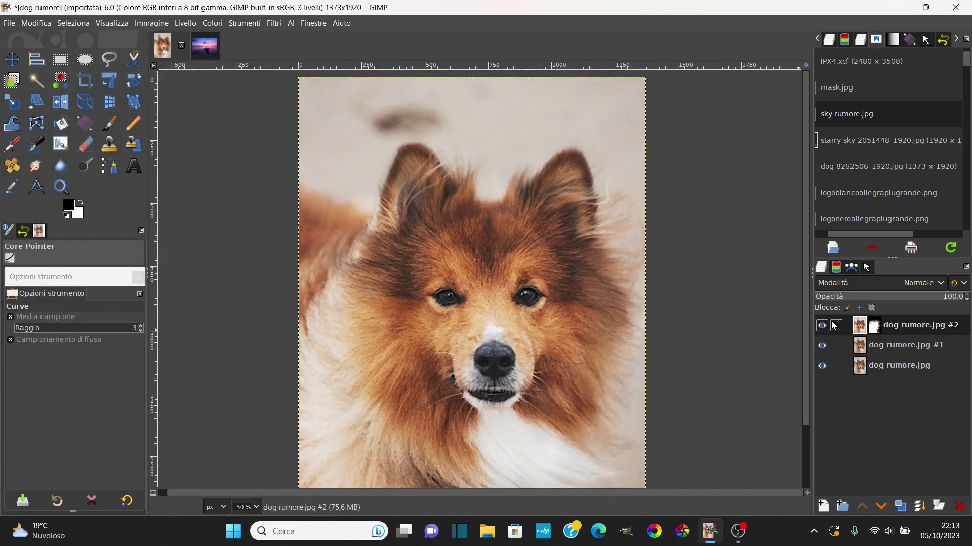
Create a 'Visibile' layer from everything visible and hide dog layers #1 and #2.
right_click(922, 327)
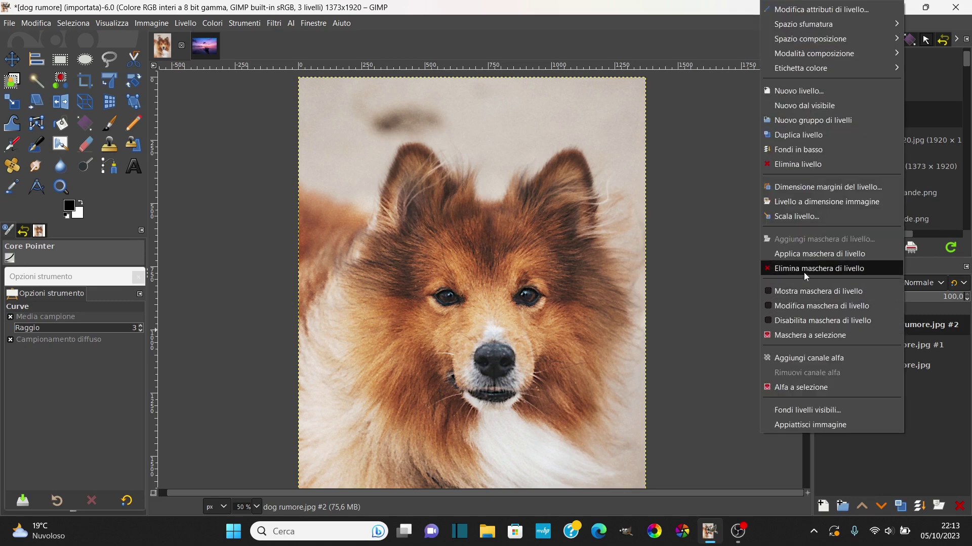
left_click(803, 106)
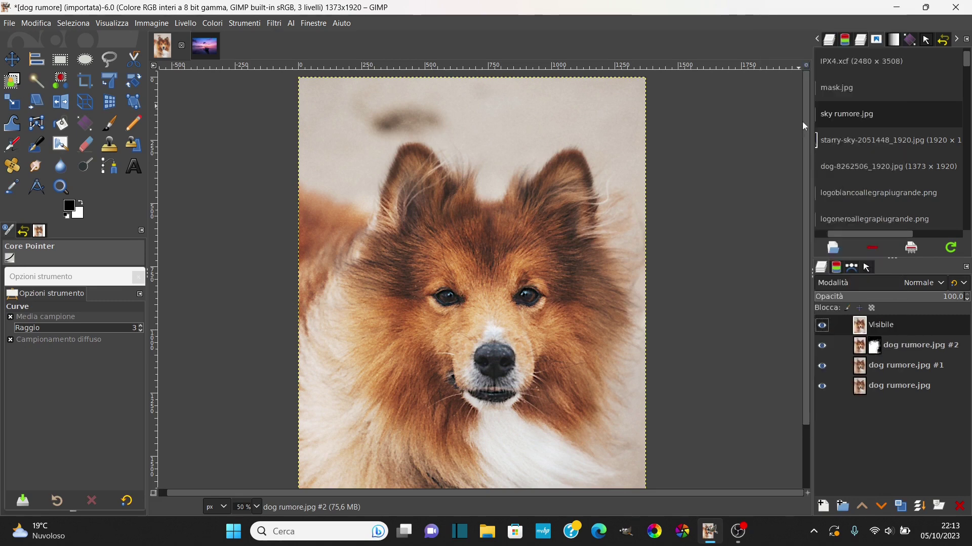
left_click(822, 346)
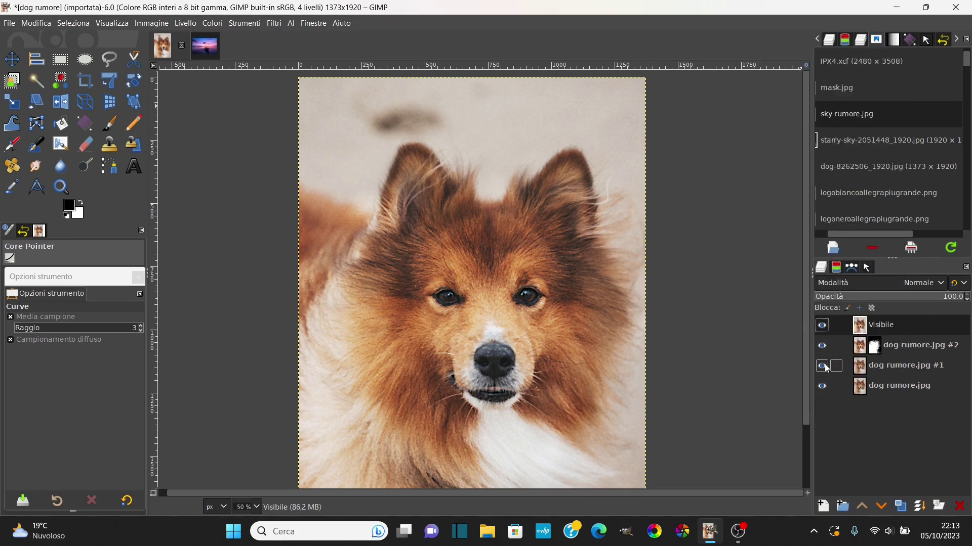
left_click(822, 366)
Toggle the Visibile layer off and on to compare the merged result with the original.
left_click(822, 325)
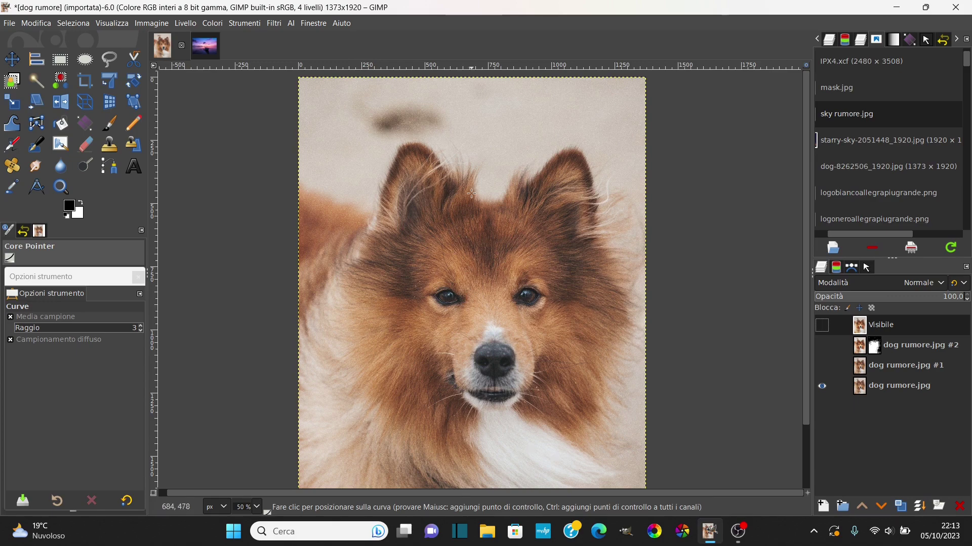
scroll(471, 193, "up", 1)
scroll(396, 173, "up", 1)
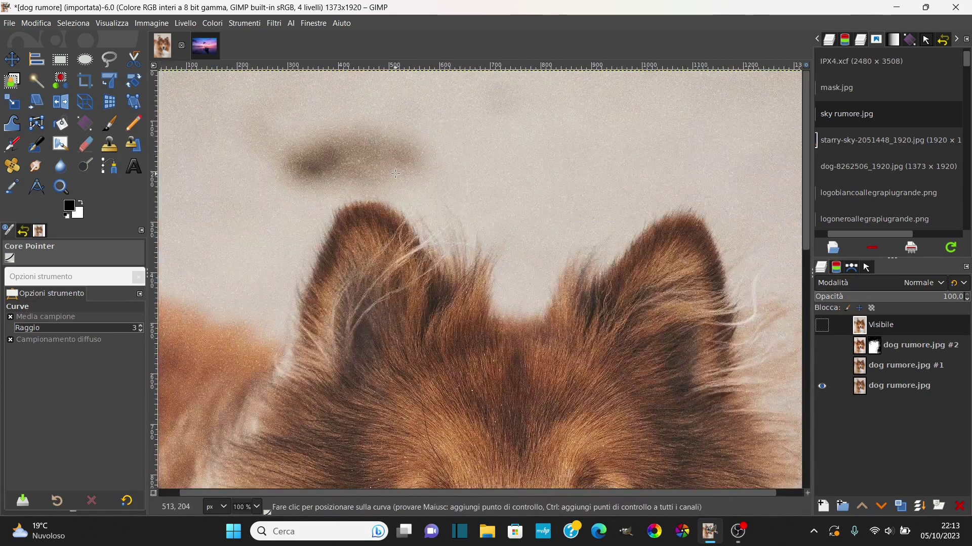
left_click(823, 325)
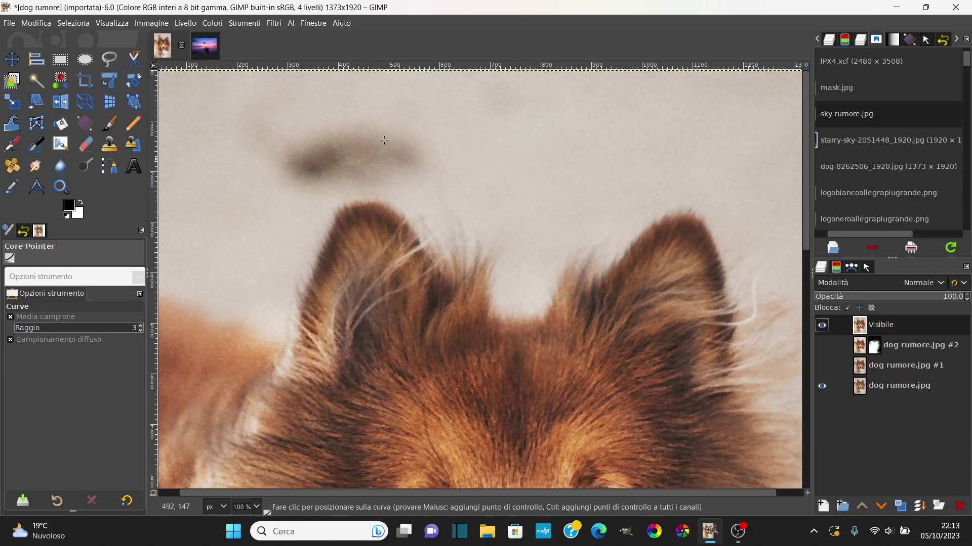
scroll(518, 367, "down", 3)
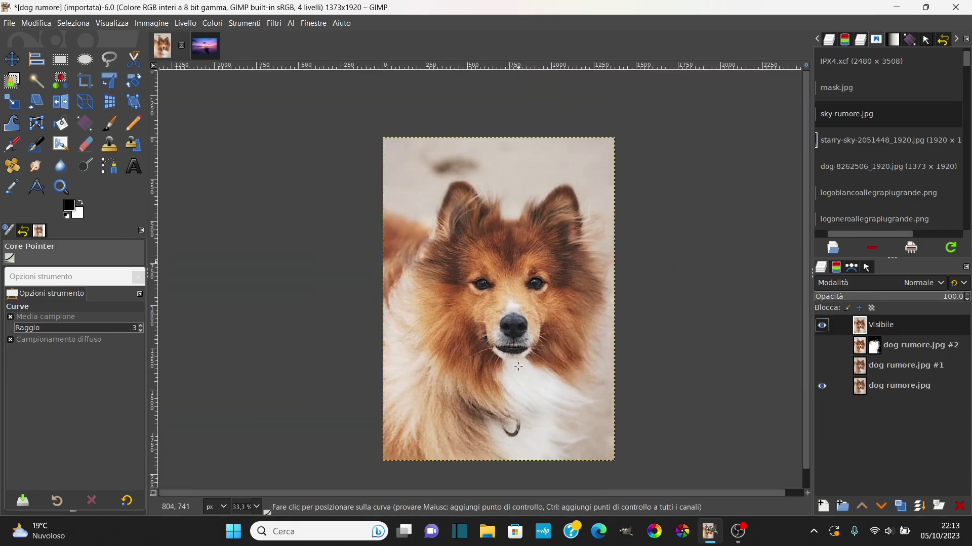
scroll(619, 275, "up", 1)
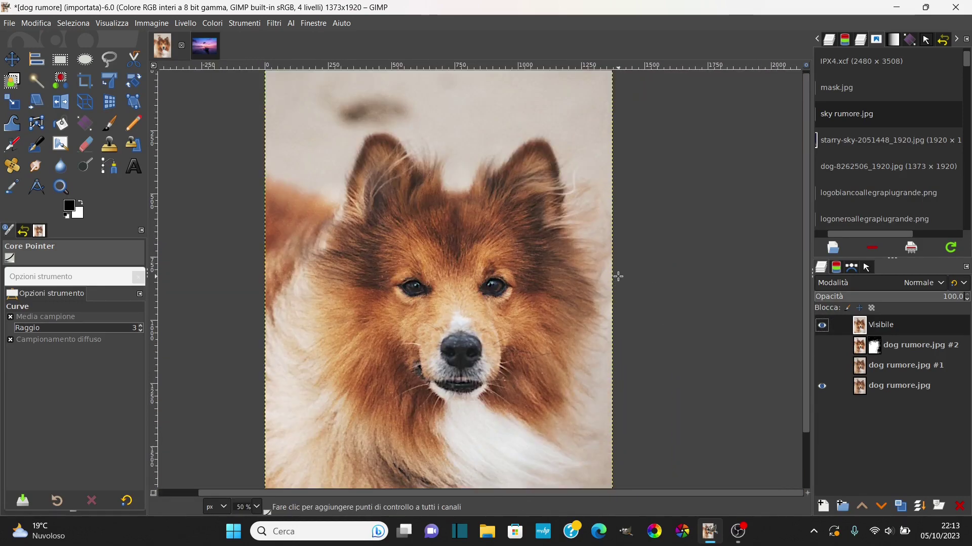
left_click(824, 327)
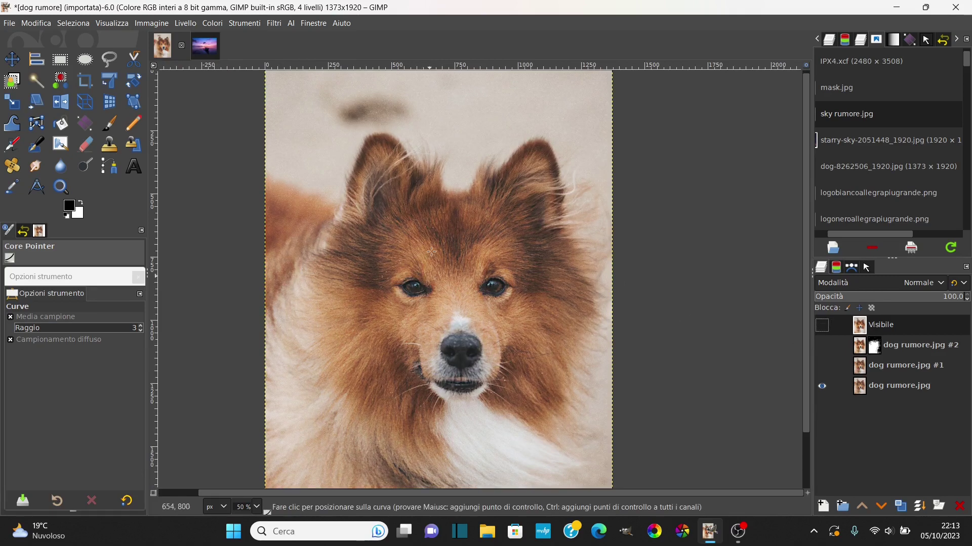
left_click(823, 325)
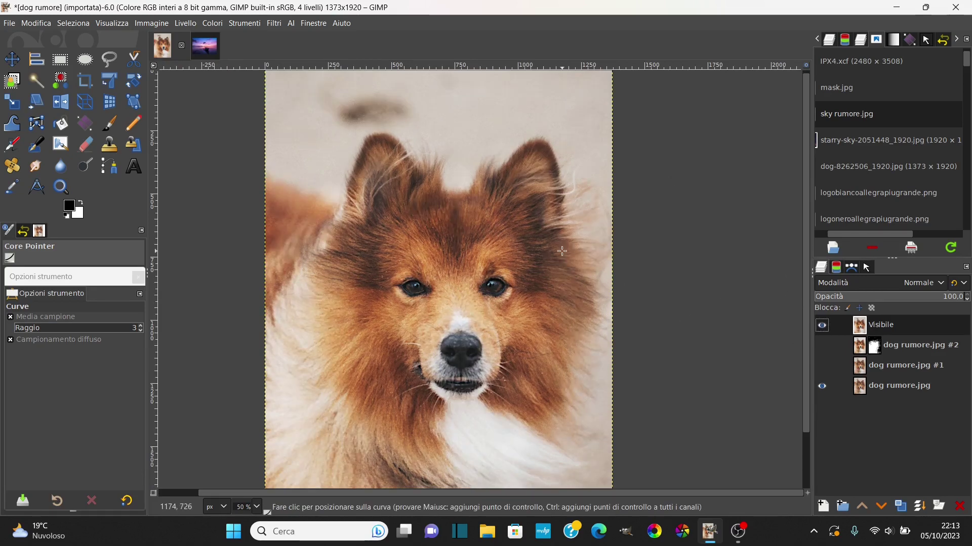
Switch to the sunrise-1014712_1920 image with Ctrl+Page Down and zoom in on a cloud.
key("ctrl+Page_Down")
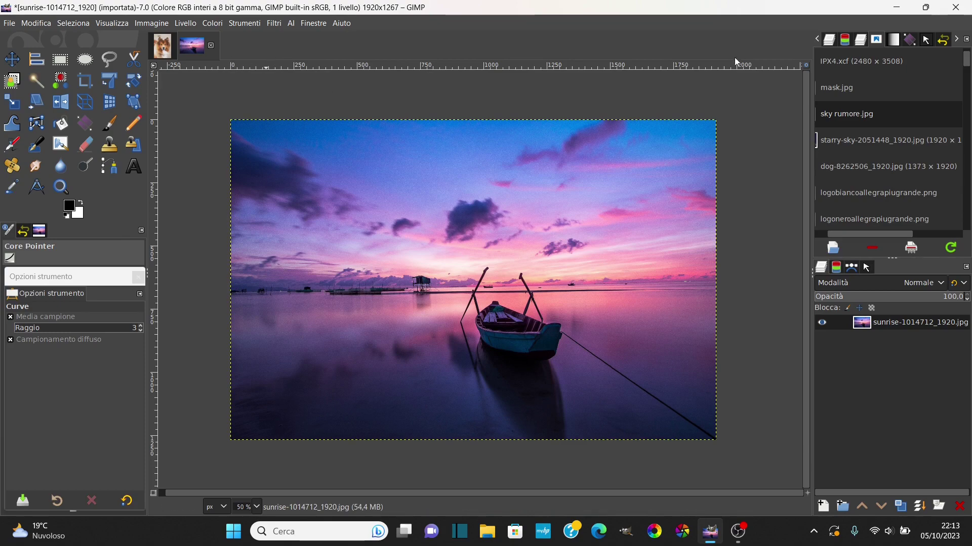
scroll(430, 202, "up", 3)
scroll(431, 202, "up", 2)
scroll(431, 202, "up", 1)
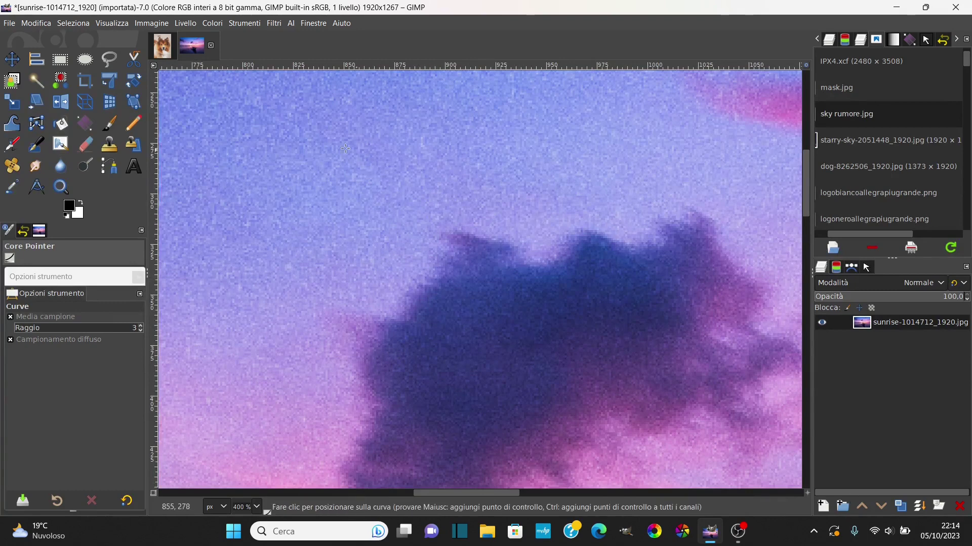
Launch G'MIC-Qt and select Testing > PhotoComiX > PhotoComiX Smoothing for the sunrise photo.
left_click(273, 24)
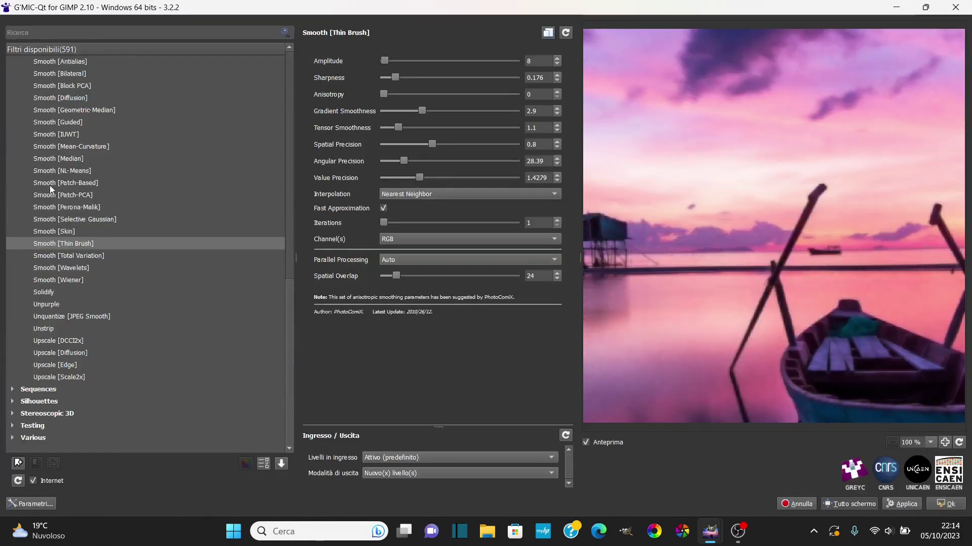
scroll(31, 152, "up", 4)
scroll(18, 182, "up", 4)
scroll(13, 224, "up", 6)
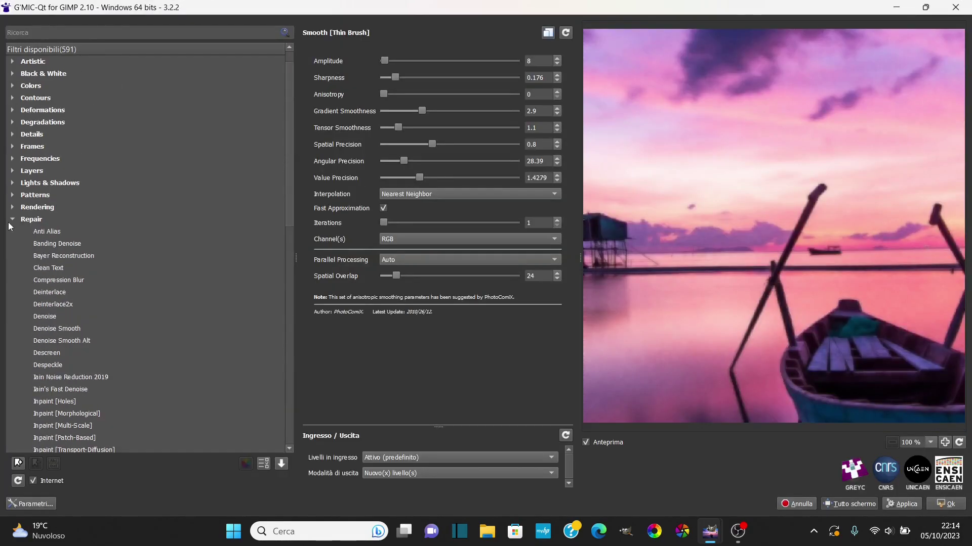
left_click(12, 218)
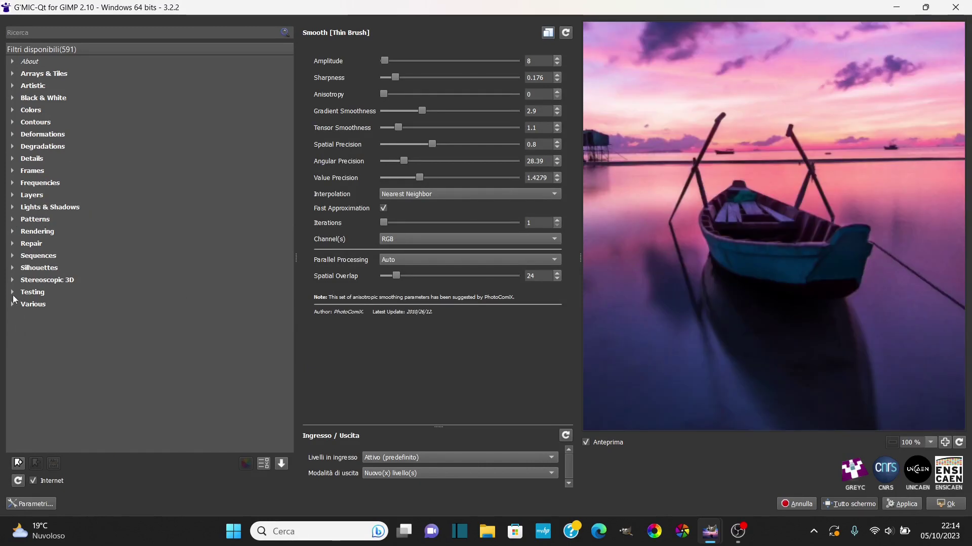
left_click(13, 293)
scroll(21, 319, "down", 4)
scroll(24, 338, "down", 2)
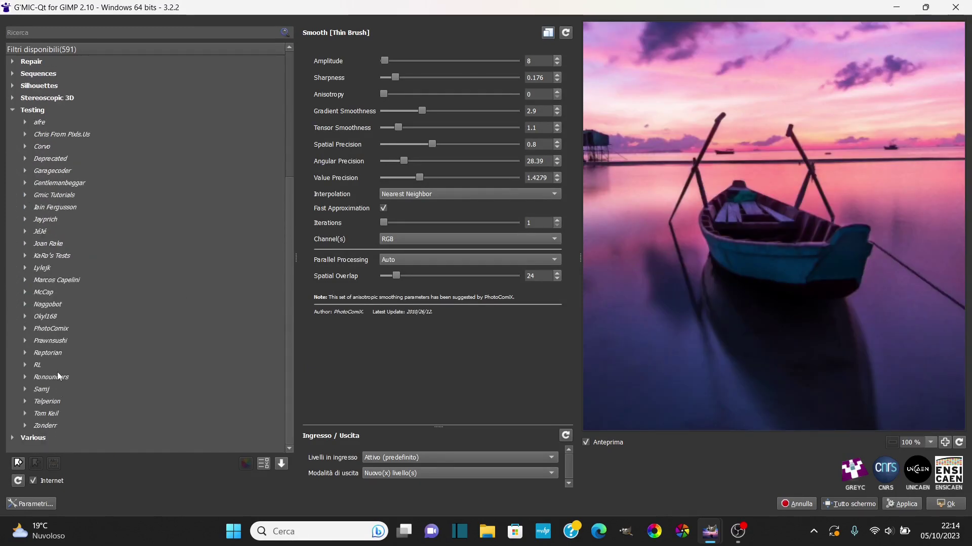
left_click(24, 329)
scroll(59, 390, "down", 3)
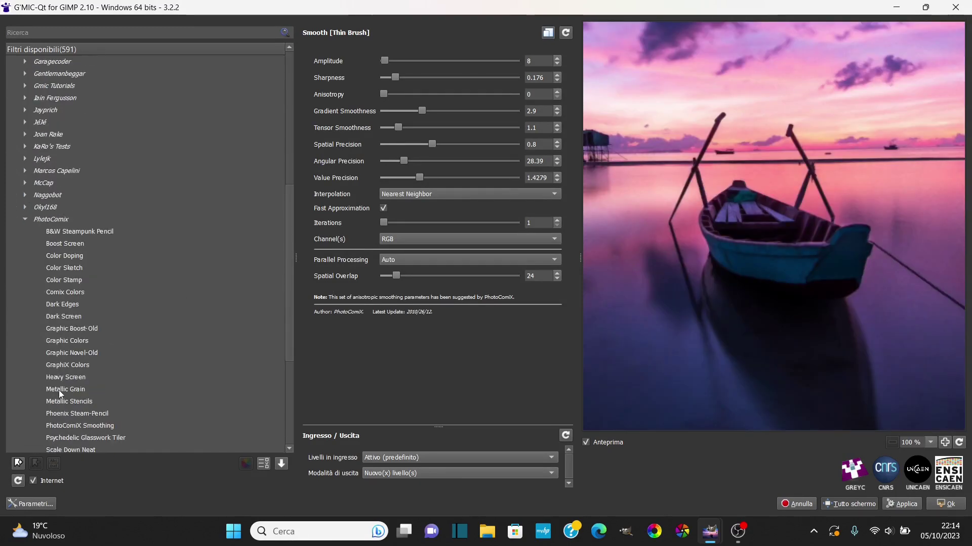
scroll(59, 390, "down", 1)
scroll(59, 390, "down", 2)
left_click(80, 319)
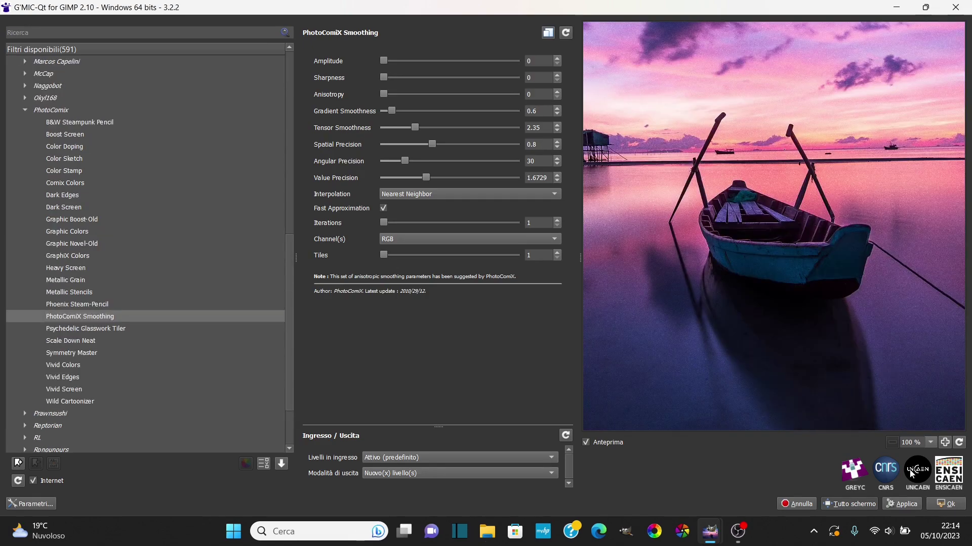
Preview the sky at 200%; set amplitude 10, sharpness 0.122, gradient smoothness 1.18, value precision 1.3544.
left_click(930, 444)
left_click(911, 468)
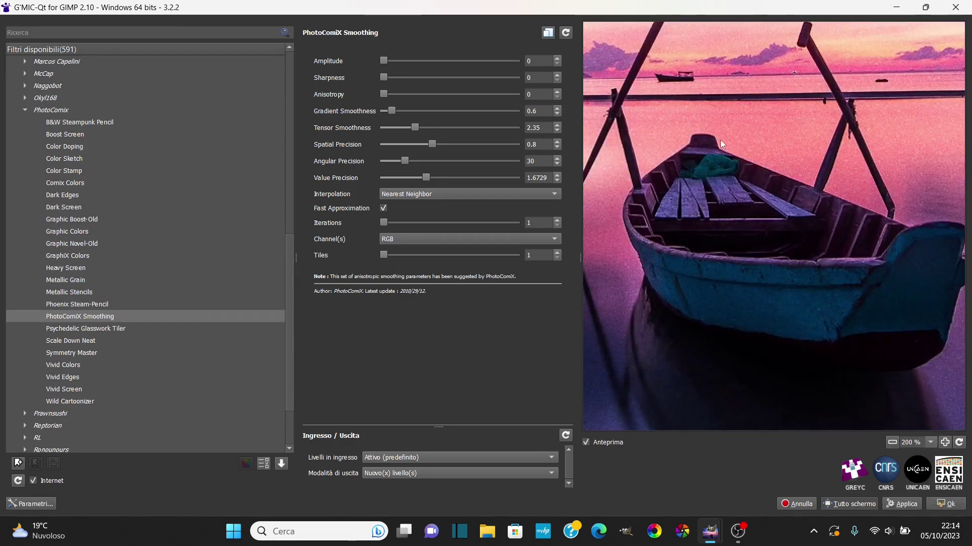
left_click_drag(720, 140, 806, 321)
left_click_drag(702, 108, 720, 186)
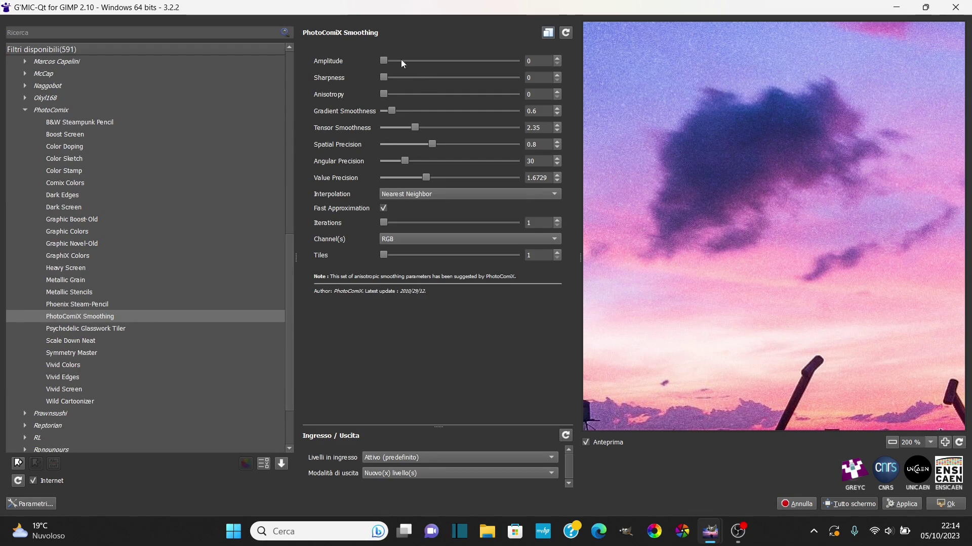
left_click(557, 58)
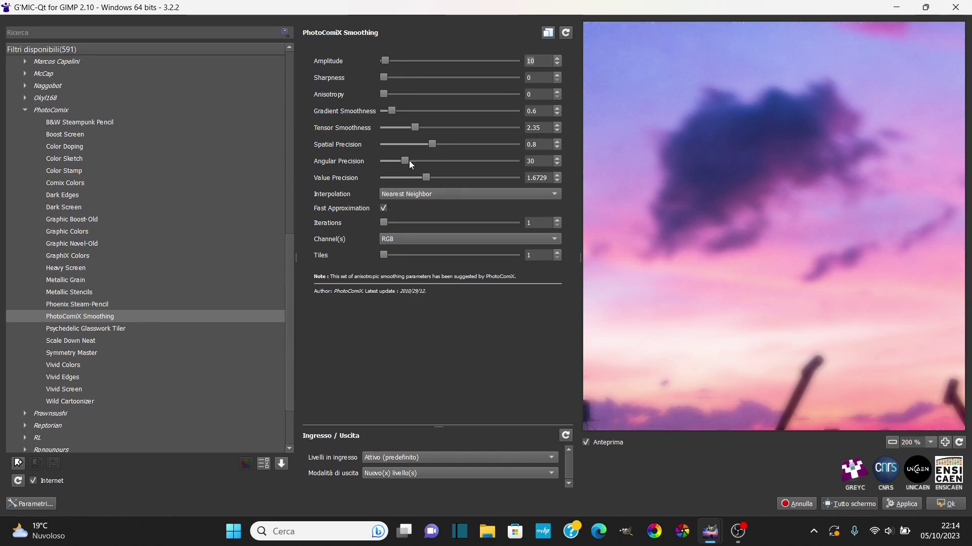
mouse_move(428, 179)
left_mouse_down()
mouse_move(383, 176)
mouse_move(458, 178)
mouse_move(421, 179)
left_mouse_up()
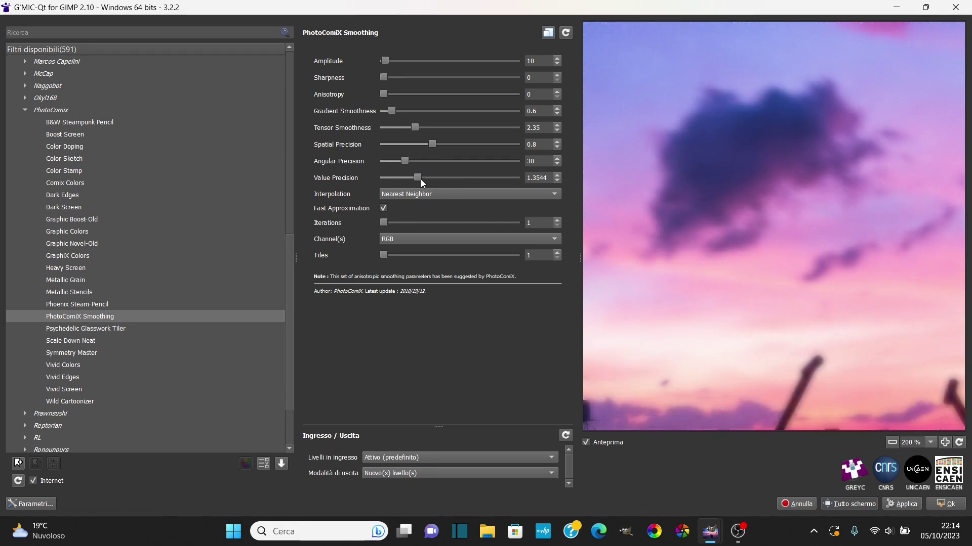
left_click_drag(381, 79, 389, 79)
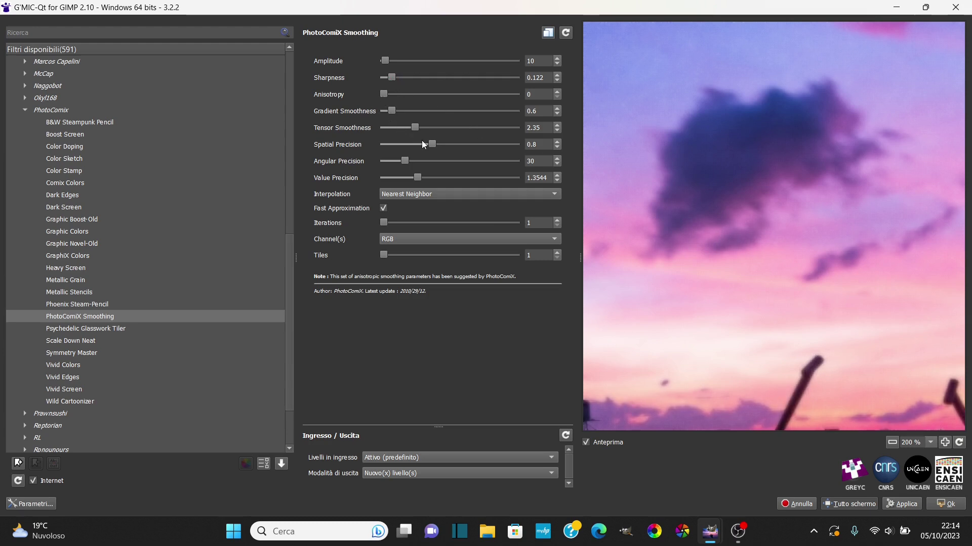
scroll(818, 207, "down", 5)
scroll(830, 273, "up", 5)
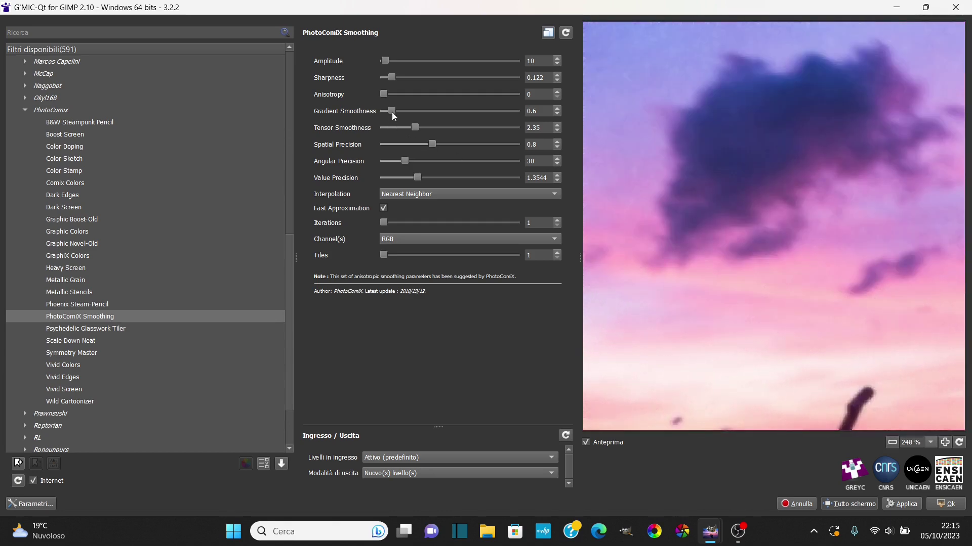
mouse_move(392, 111)
left_mouse_down()
mouse_move(436, 114)
mouse_move(399, 114)
left_mouse_up()
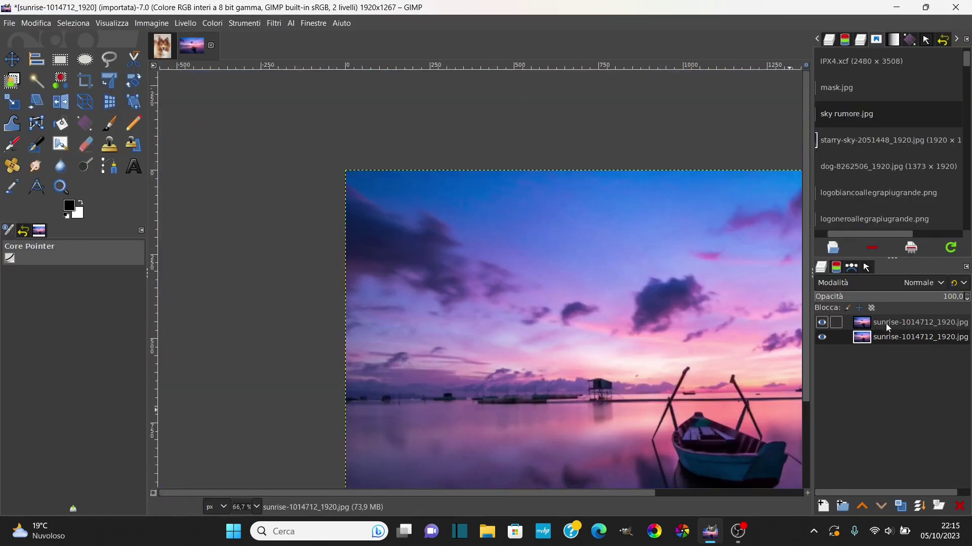
Select the smoothed sunrise layer and toggle it off and on against the noisy original.
left_click(885, 321)
scroll(734, 324, "down", 3)
scroll(733, 325, "up", 1)
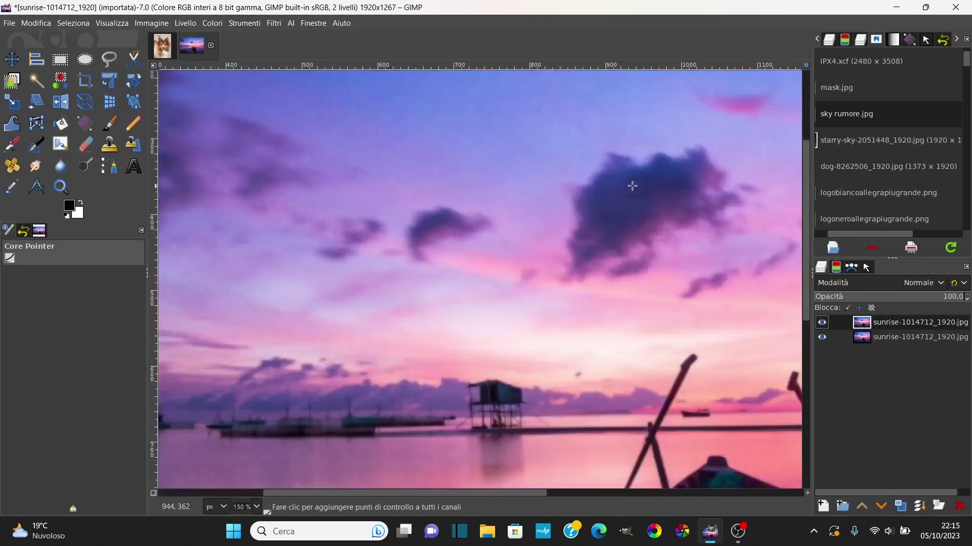
scroll(630, 184, "up", 1)
scroll(701, 294, "up", 1)
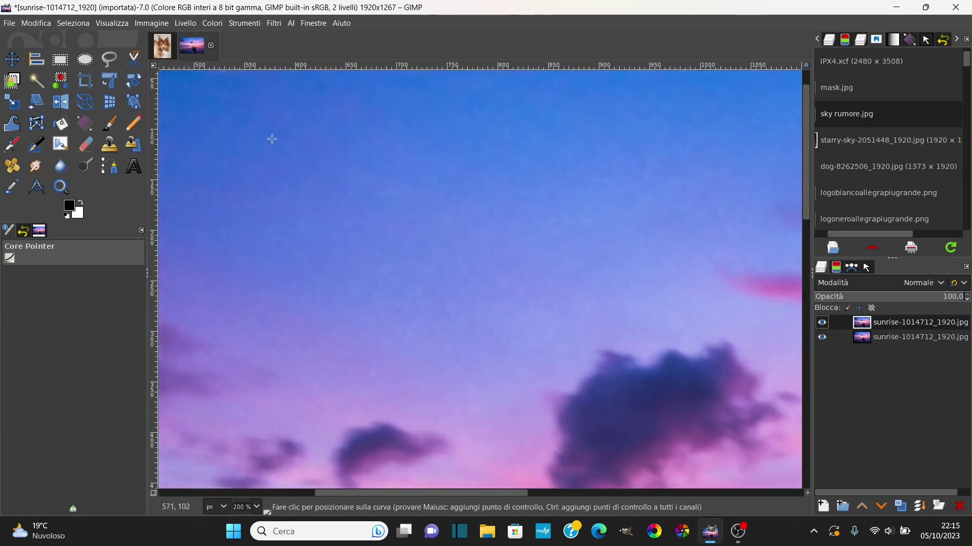
left_click(822, 322)
scroll(464, 216, "up", 1)
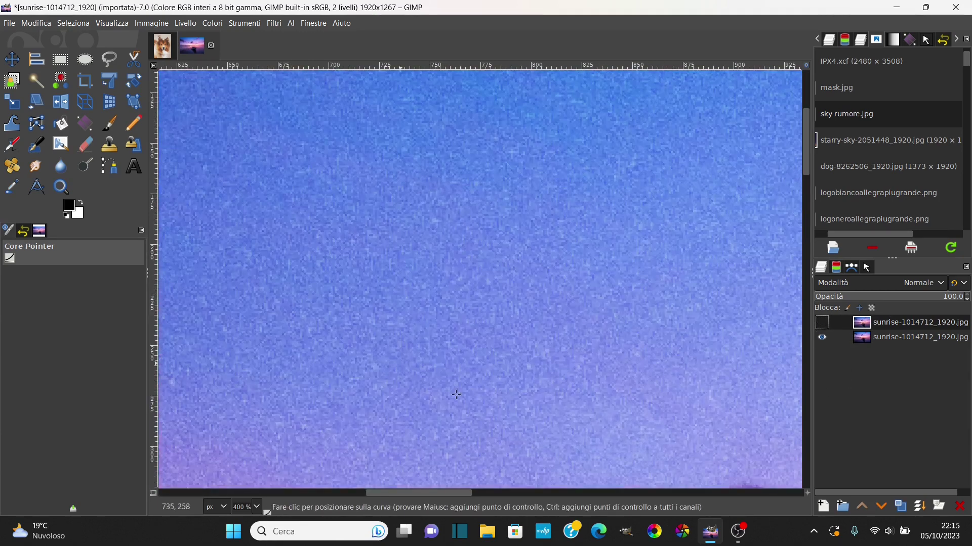
left_click(821, 323)
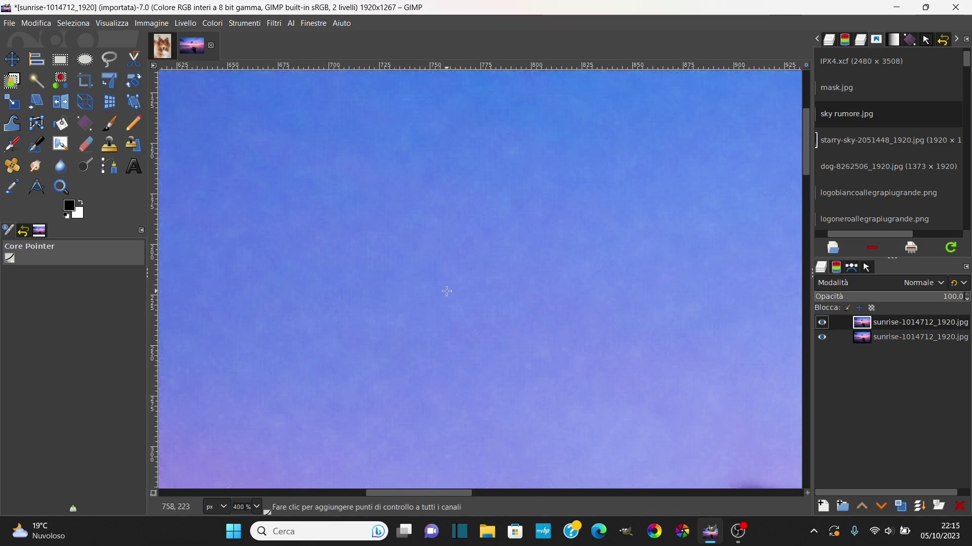
scroll(447, 288, "down", 6)
scroll(481, 421, "down", 1)
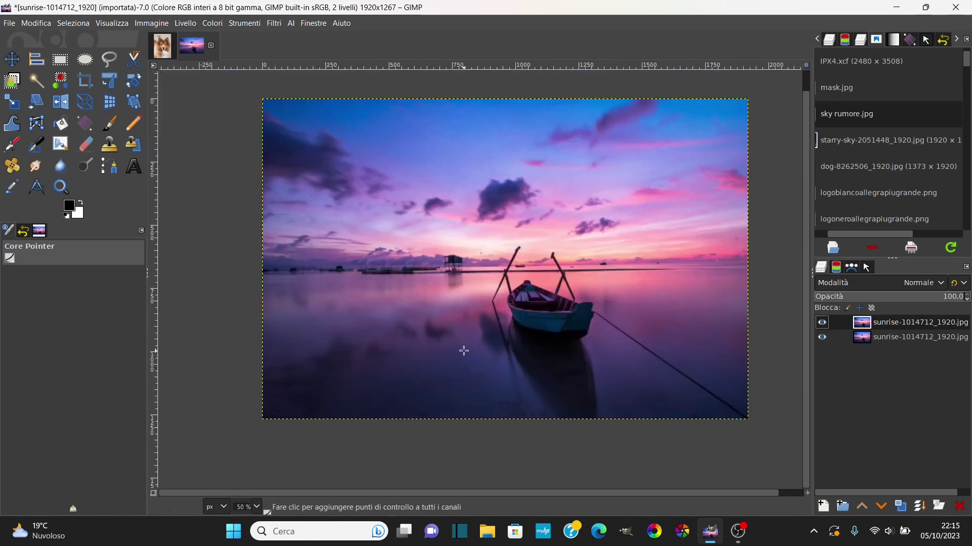
scroll(464, 349, "up", 1)
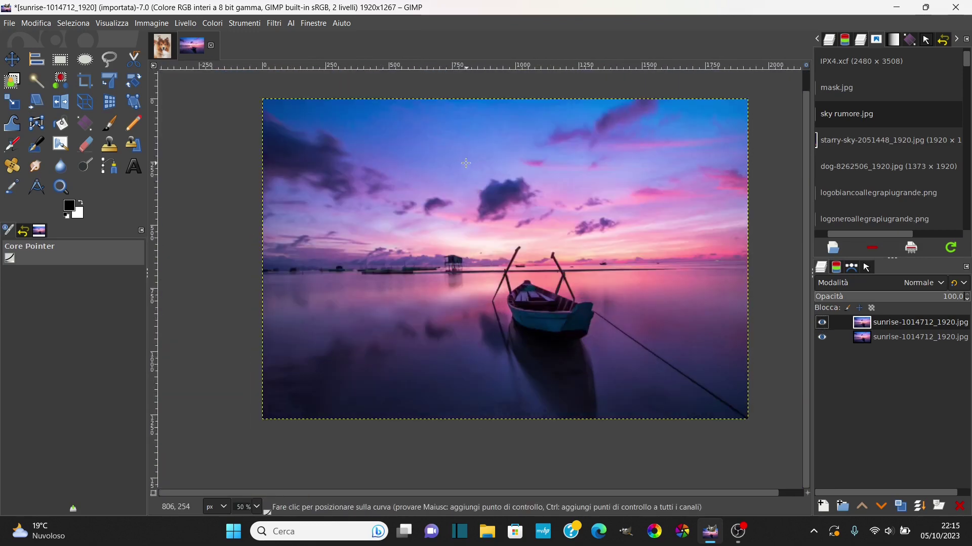
Compare the denoised layer once more, then duplicate it with Duplica livello.
left_click(821, 323)
scroll(438, 163, "up", 3)
scroll(498, 236, "up", 2)
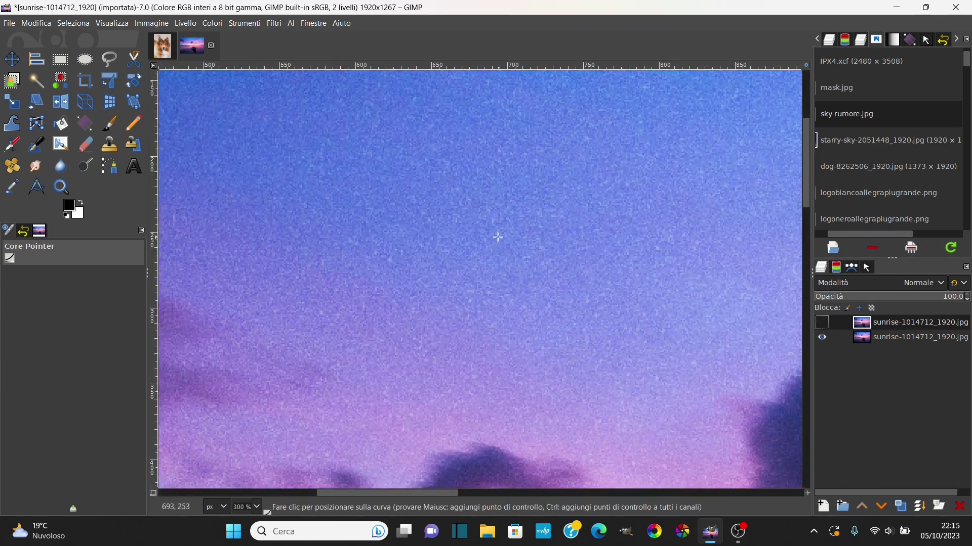
left_click(821, 322)
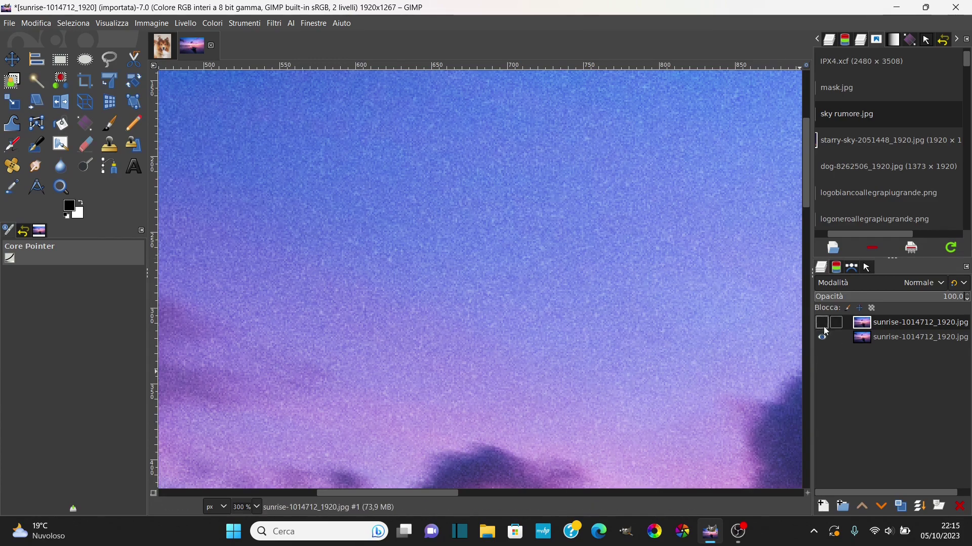
scroll(456, 385, "down", 2, "ctrl")
scroll(506, 380, "down", 1, "ctrl")
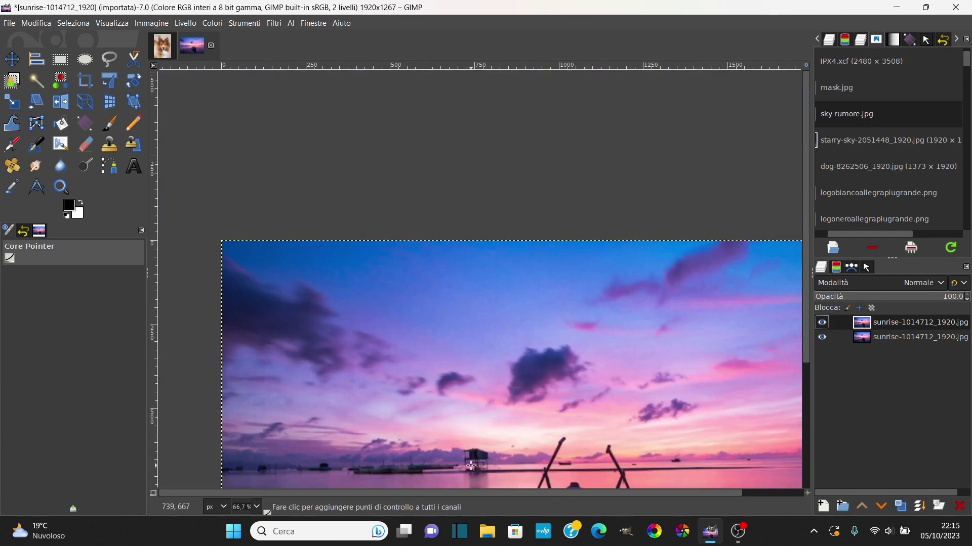
scroll(558, 374, "down", 1, "ctrl")
scroll(596, 349, "up", 1, "ctrl")
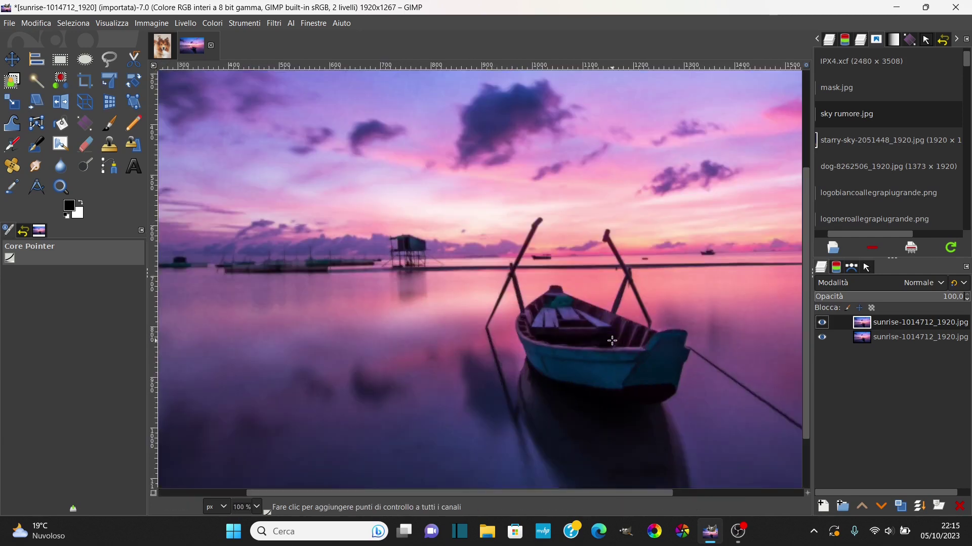
scroll(611, 341, "down", 1, "ctrl")
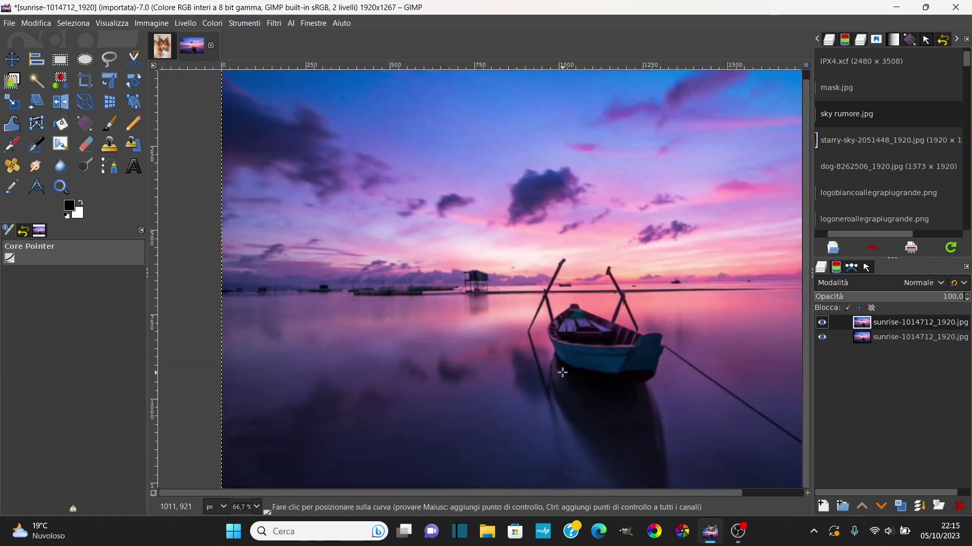
scroll(597, 377, "up", 3, "ctrl")
scroll(503, 219, "up", 1, "ctrl")
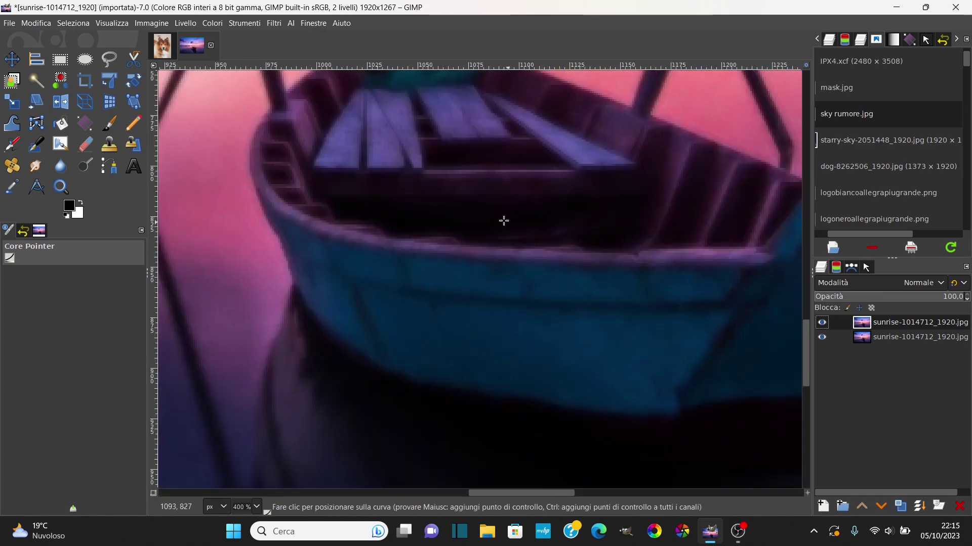
scroll(436, 206, "down", 1, "ctrl")
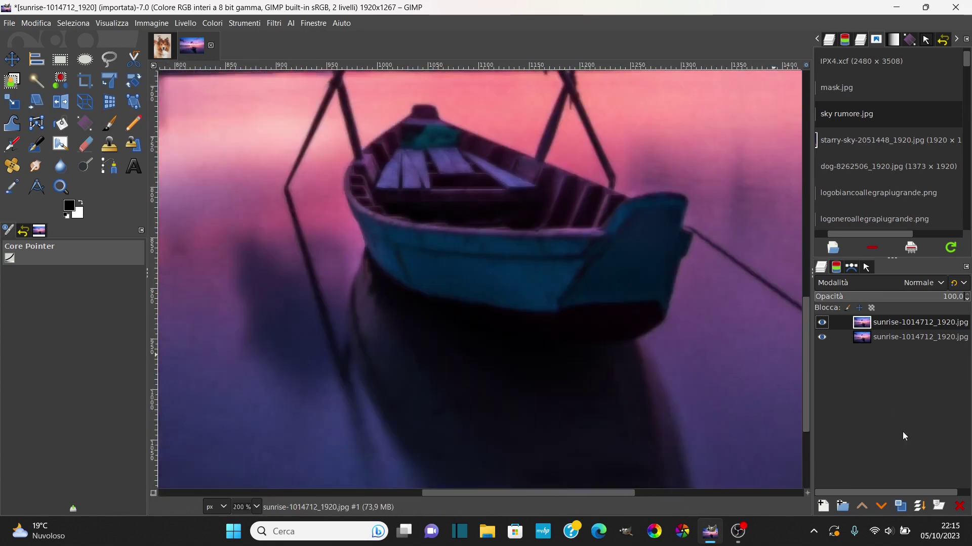
left_click(900, 506)
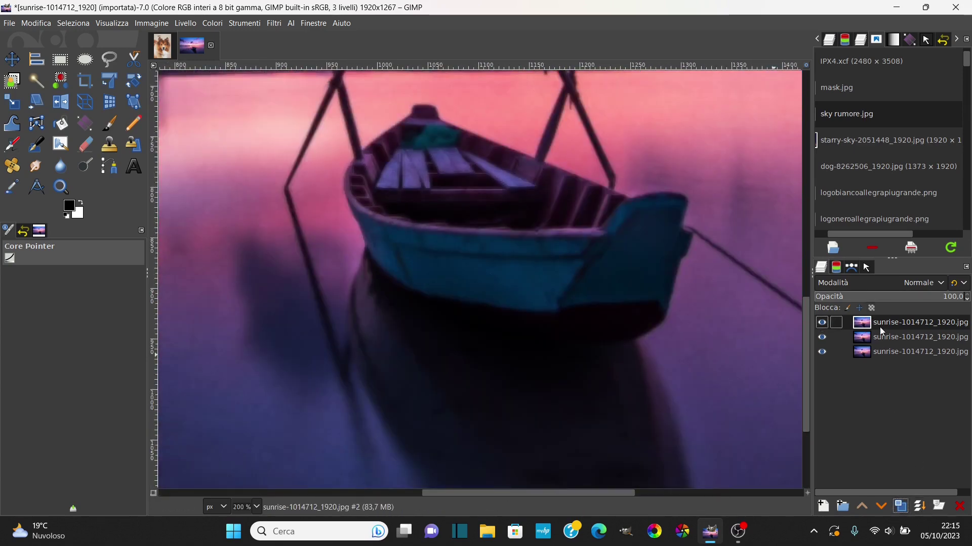
scroll(501, 250, "up", 3)
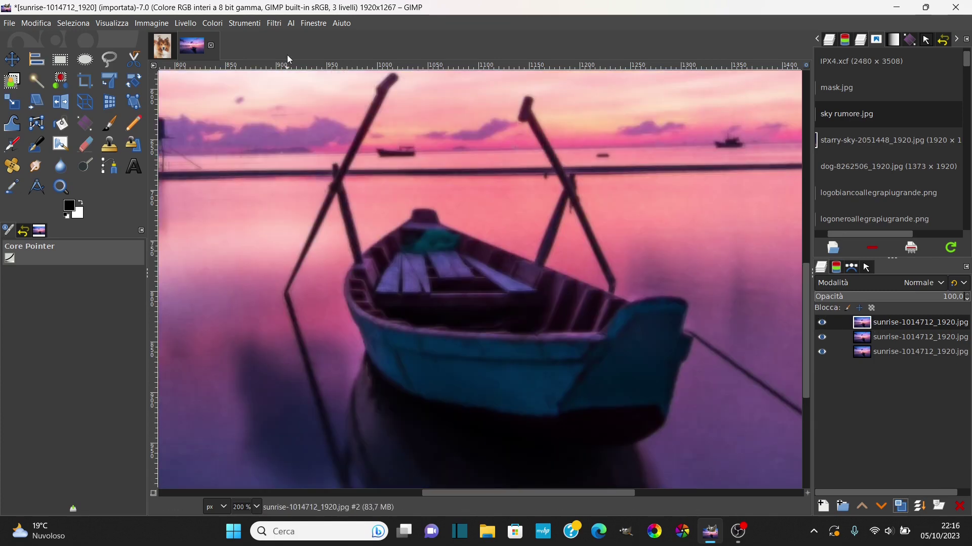
Apply Nitidizza (Maschera di contrasto) at radius 3 and amount 0.653 to the top sunrise layer.
left_click(274, 23)
mouse_move(304, 121)
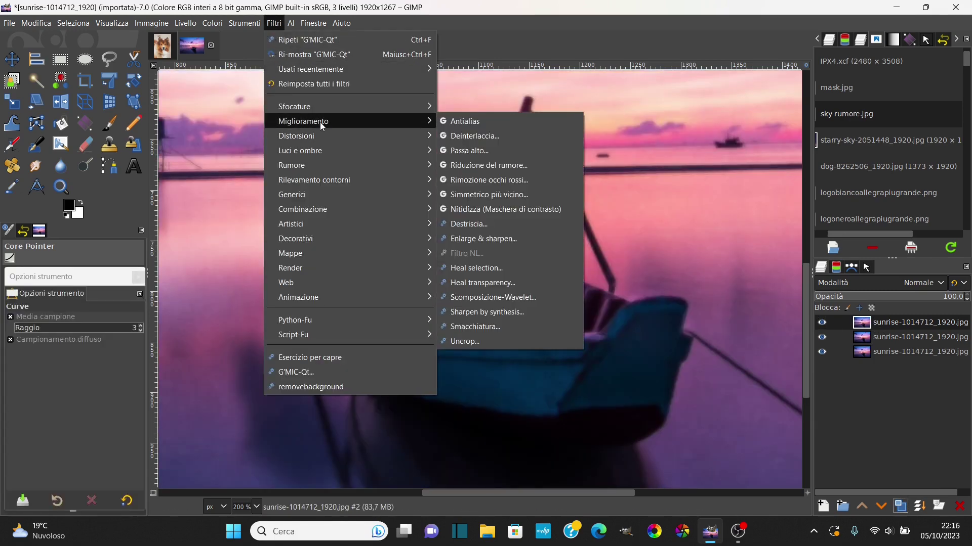
left_click(488, 214)
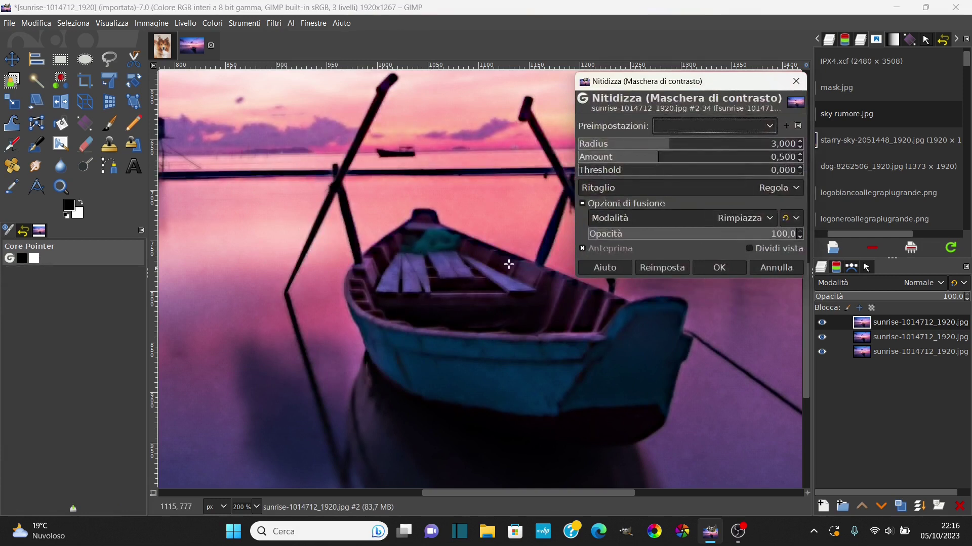
left_click(664, 161)
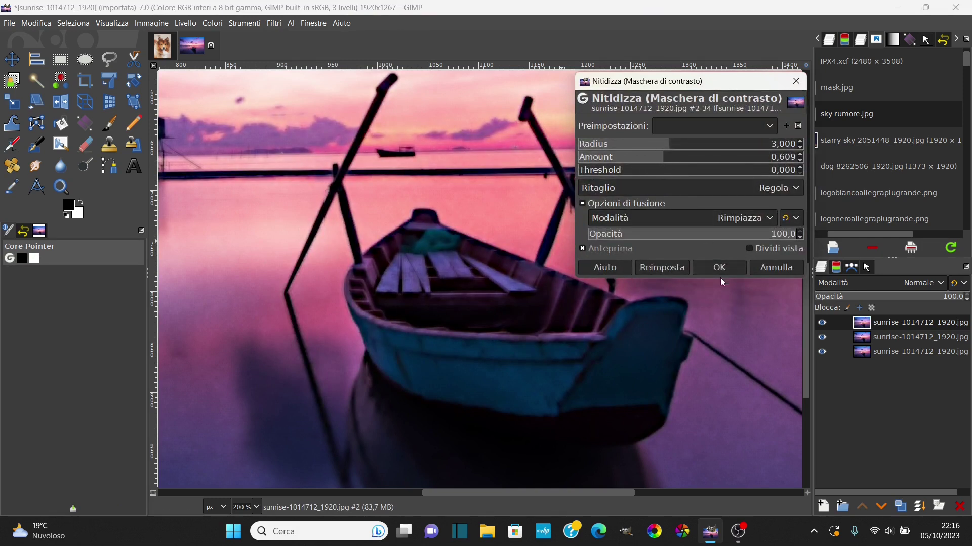
left_click(665, 158)
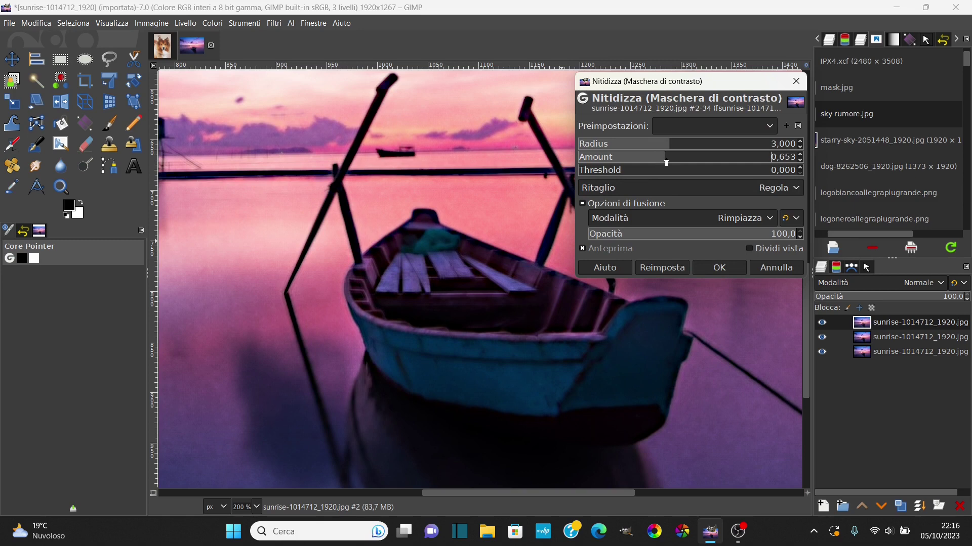
left_click(713, 269)
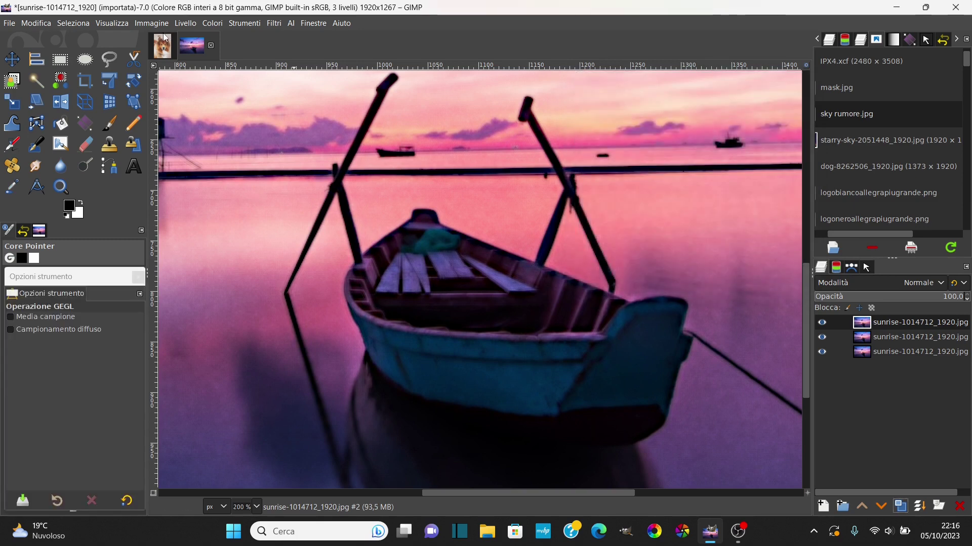
left_click(188, 26)
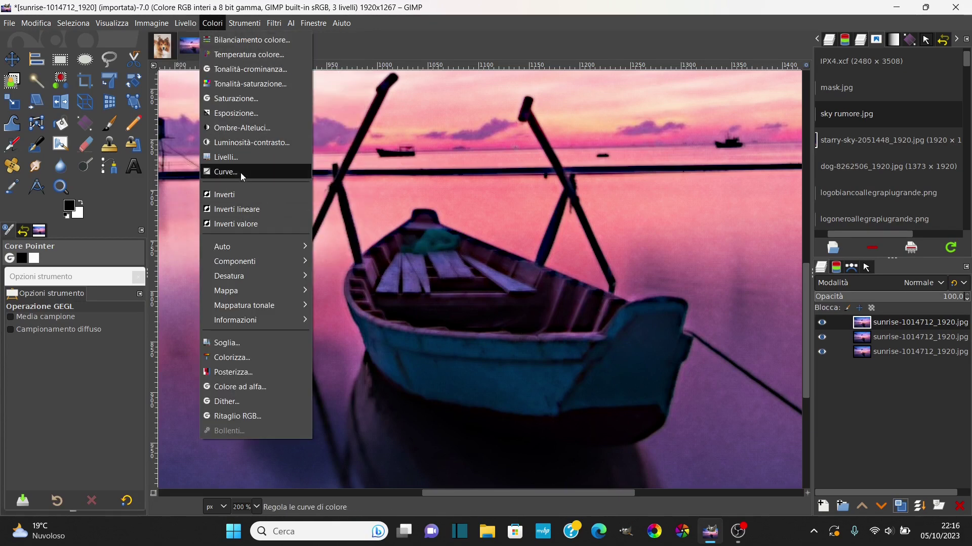
Apply a Curves lift to the Value curve, raising shadows (input 64 to 74), midtones and highlights.
left_click(241, 172)
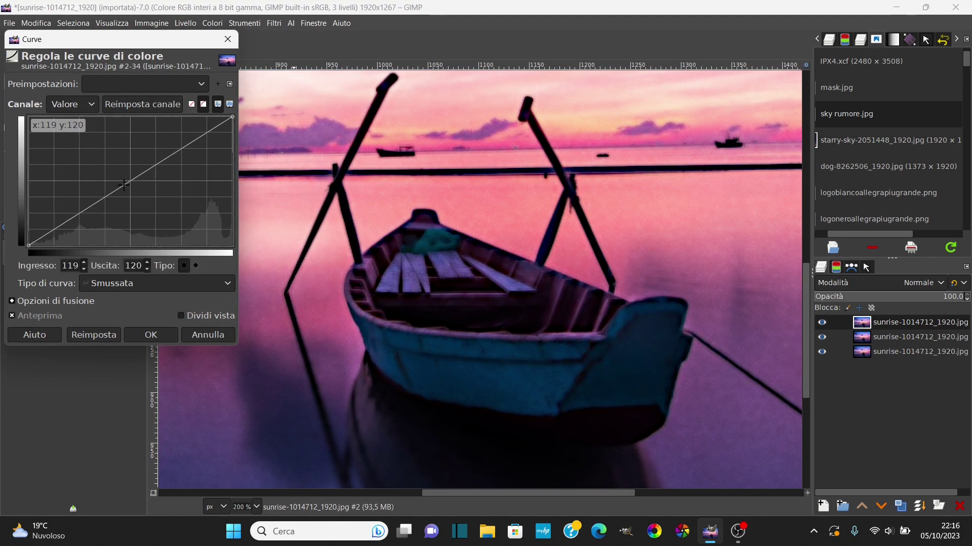
left_click_drag(124, 184, 119, 181)
left_click_drag(159, 155, 165, 143)
left_click(221, 120)
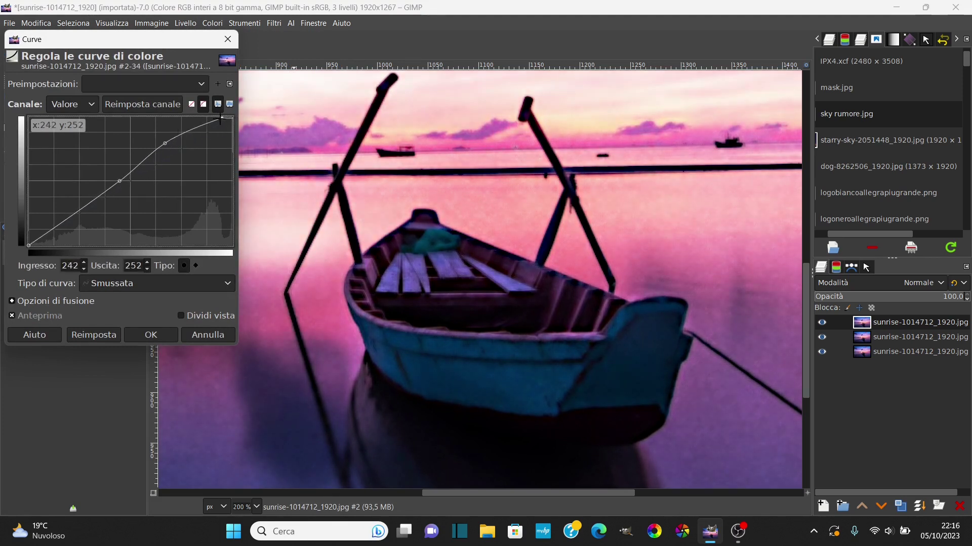
left_click_drag(221, 120, 206, 117)
left_click(79, 211)
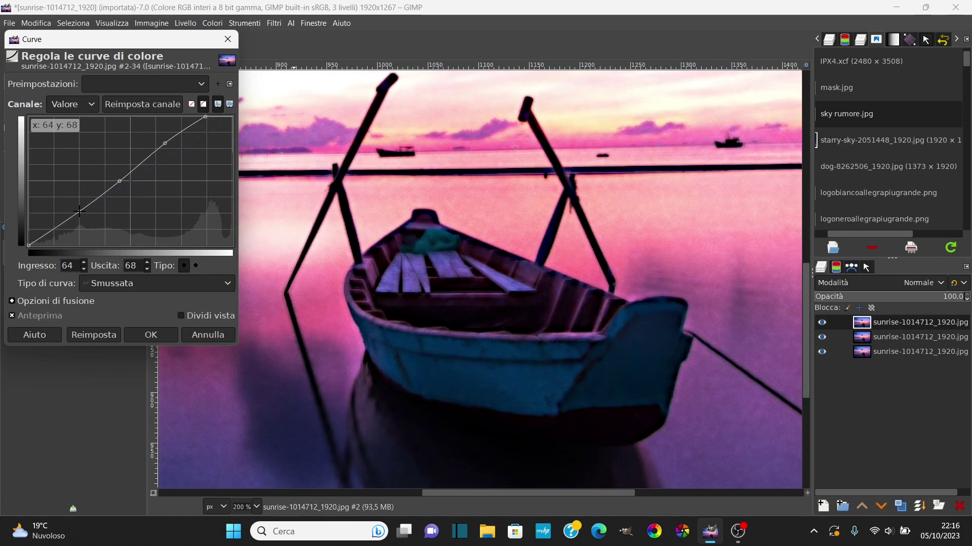
left_click_drag(79, 211, 79, 208)
left_click(162, 335)
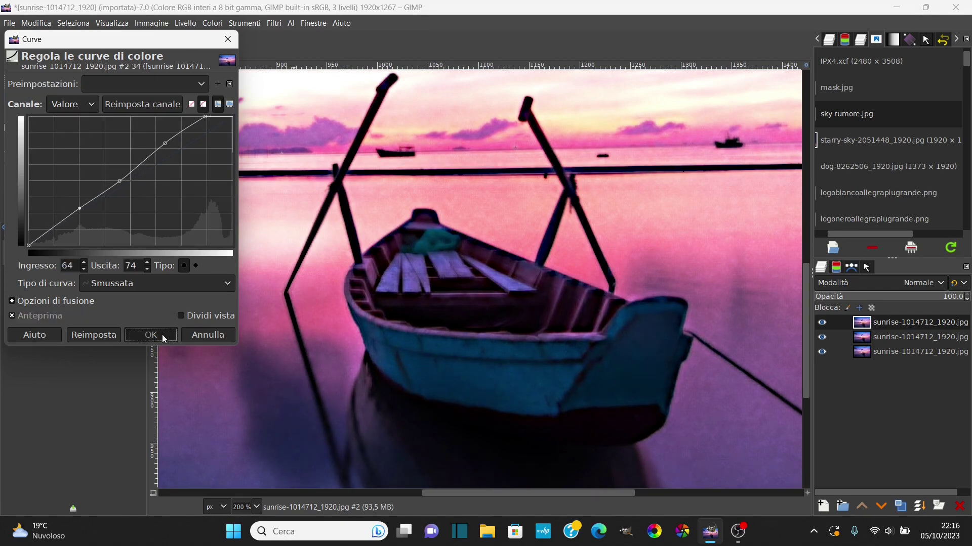
key("minus")
key("minus")
key("minus")
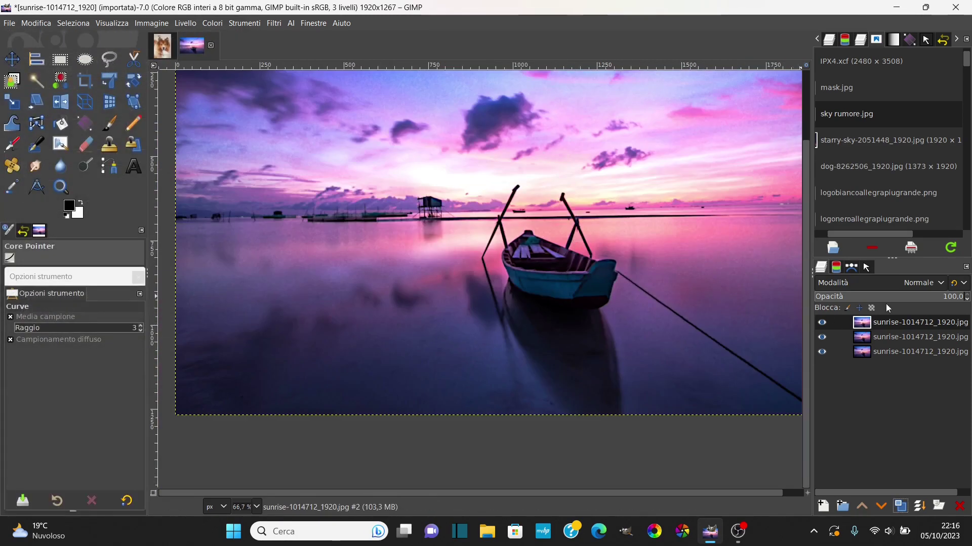
Inspect a brightened cloud up close, fit the image to view, and switch to the Paintbrush.
key("plus")
key("plus")
key("plus")
key("plus")
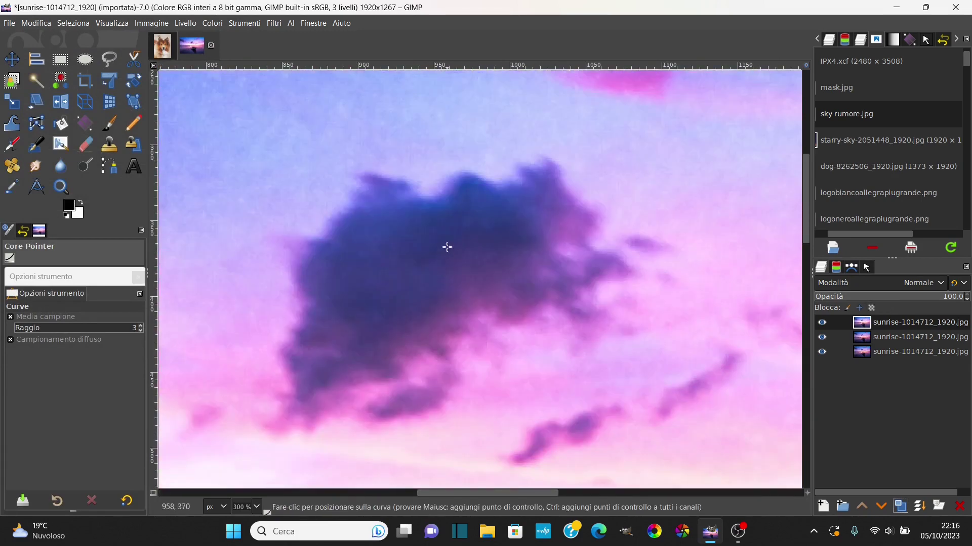
scroll(447, 247, "up", 3)
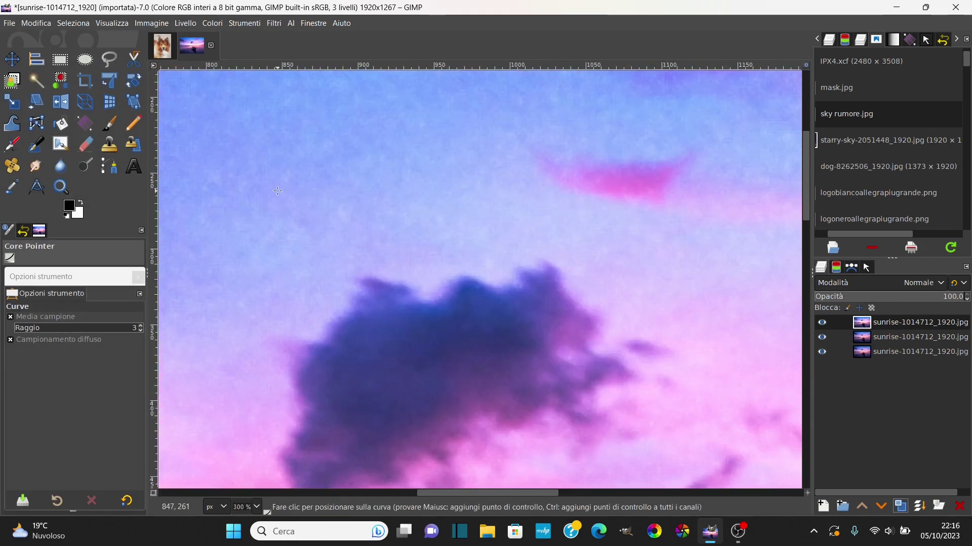
key("minus")
key("minus")
key("minus")
key("minus")
key("p")
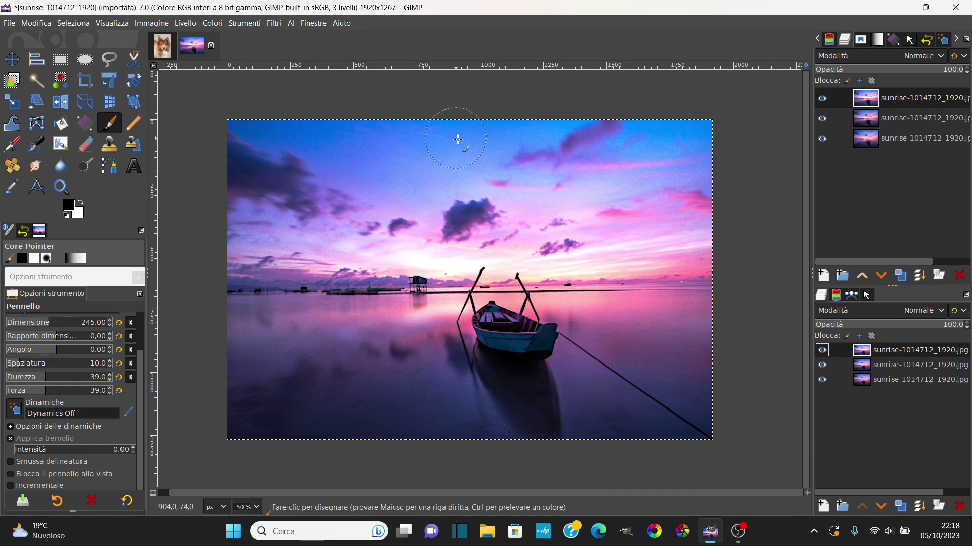
Add a 'Nero (trasparenza completa)' all-black layer mask to the top sunrise layer.
right_click(894, 353)
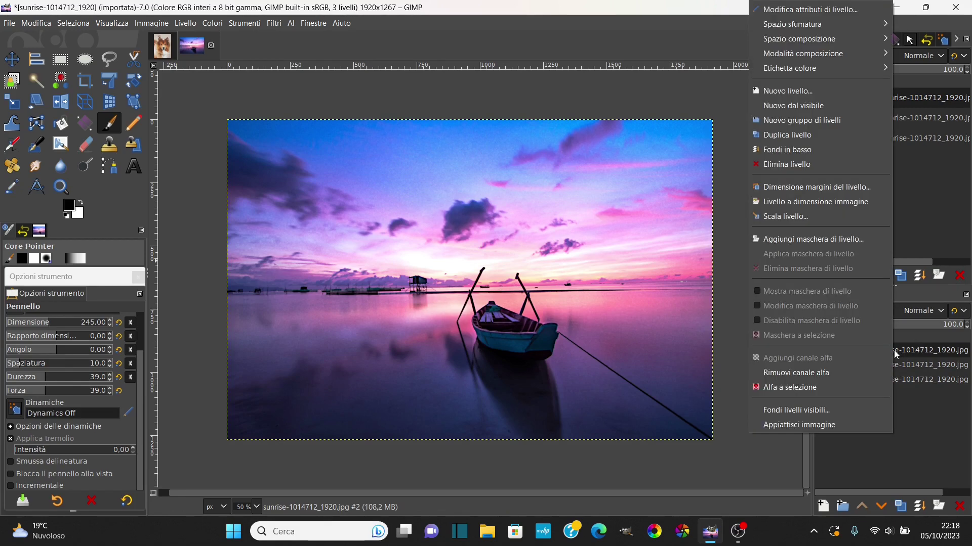
left_click(811, 238)
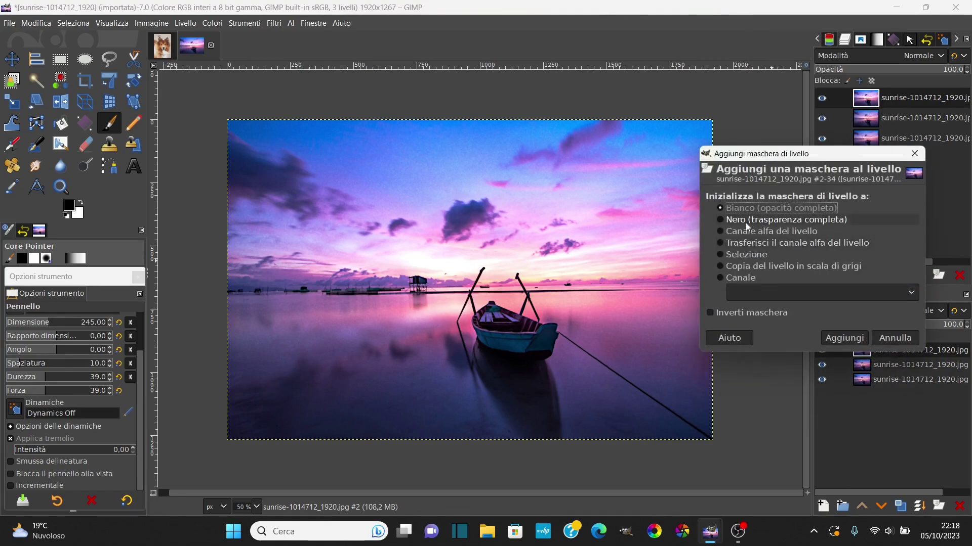
left_click(748, 221)
left_click(844, 338)
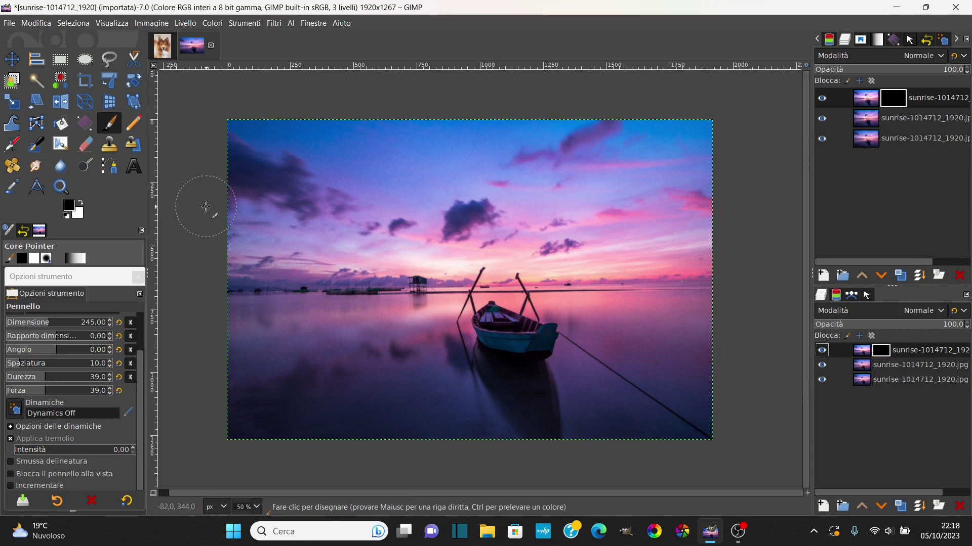
Set white as the paint colour and paint the mask over the boat, right pole and left pole sky.
left_click(81, 205)
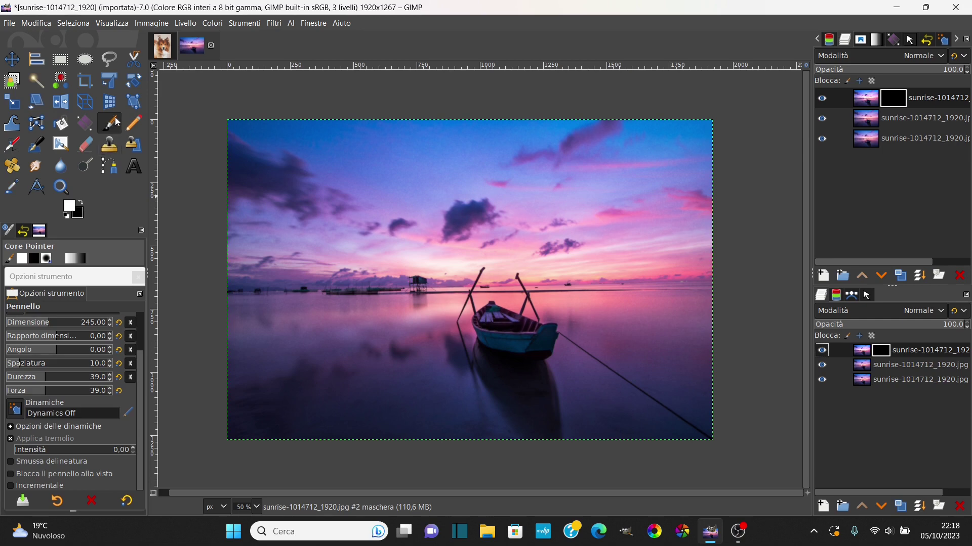
key("2")
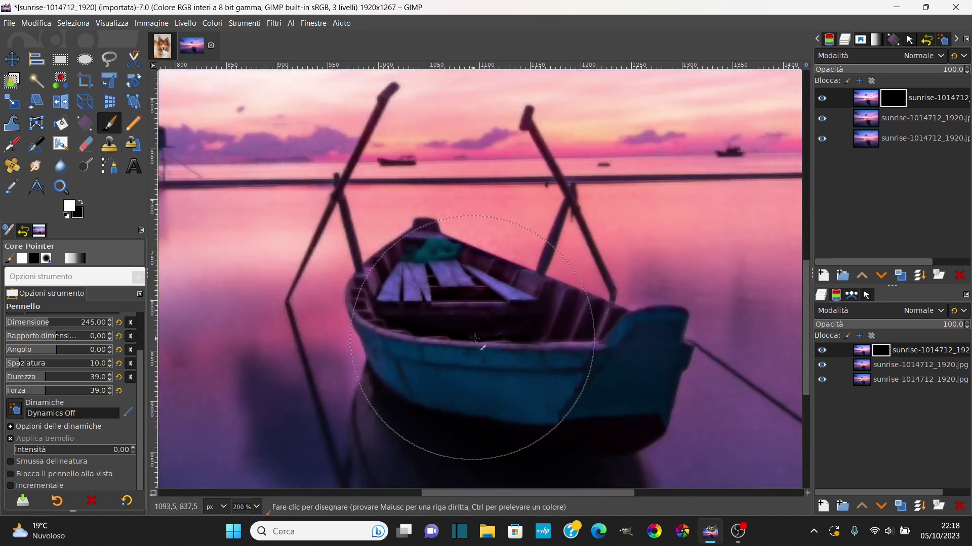
left_click_drag(469, 333, 650, 357)
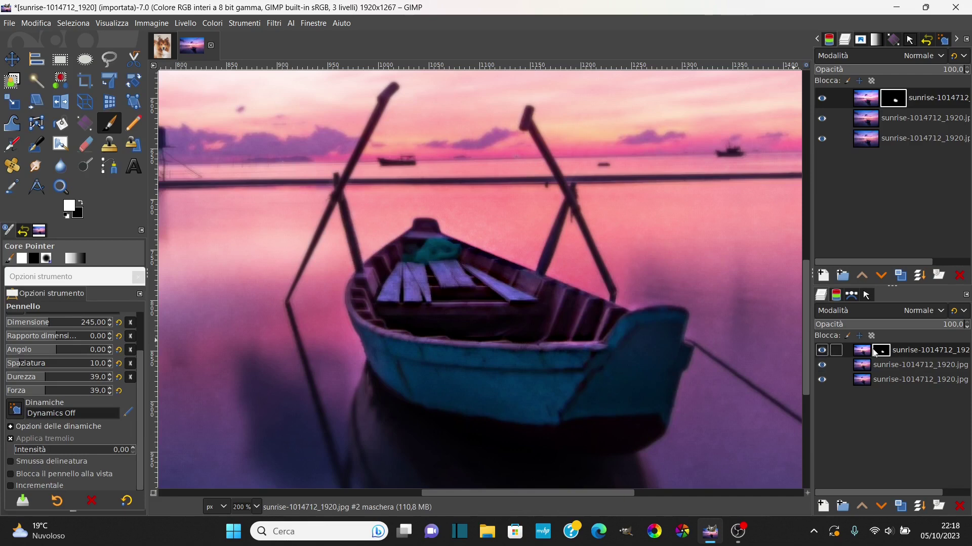
left_click_drag(561, 168, 572, 283)
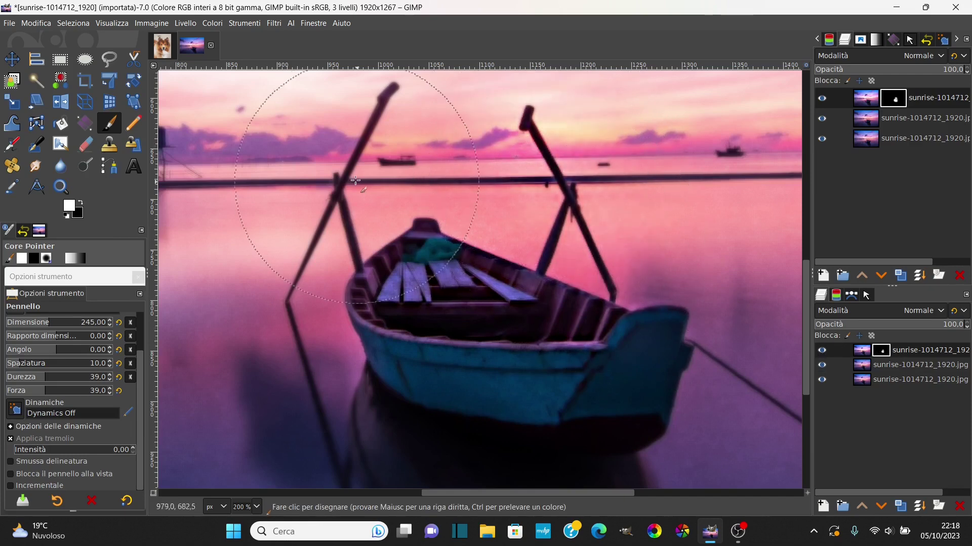
left_click_drag(366, 136, 314, 238)
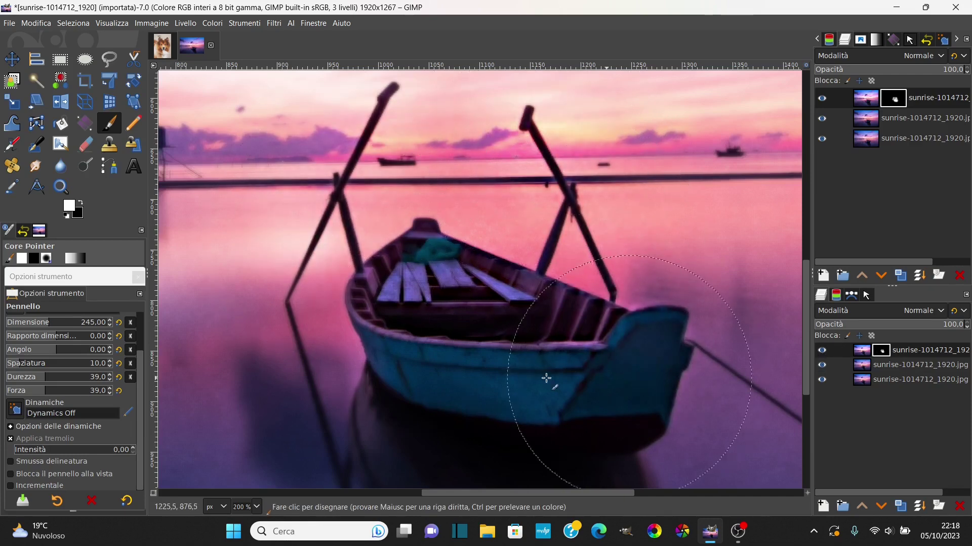
Paint white over the sky above and right of the hut, then pan around to check the mask.
scroll(391, 322, "down", 3)
scroll(441, 410, "up", 1)
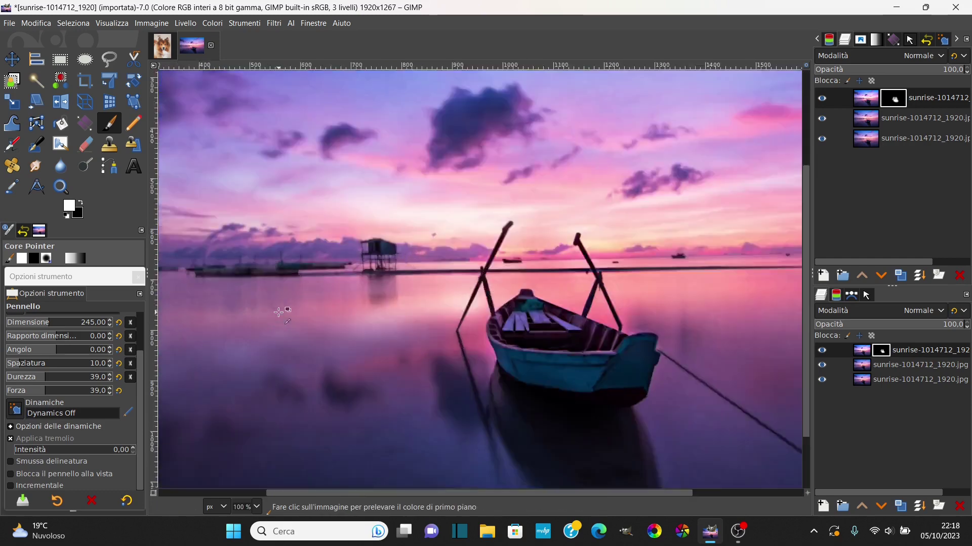
scroll(410, 238, "up", 1)
mouse_move(410, 238)
left_mouse_down()
mouse_move(326, 256)
mouse_move(254, 244)
mouse_move(230, 264)
left_mouse_up()
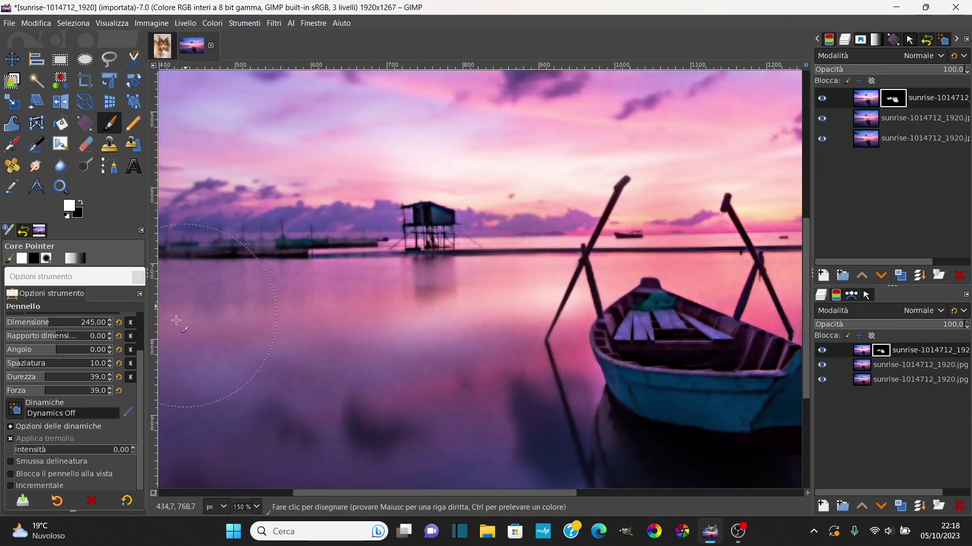
scroll(176, 321, "left", 5)
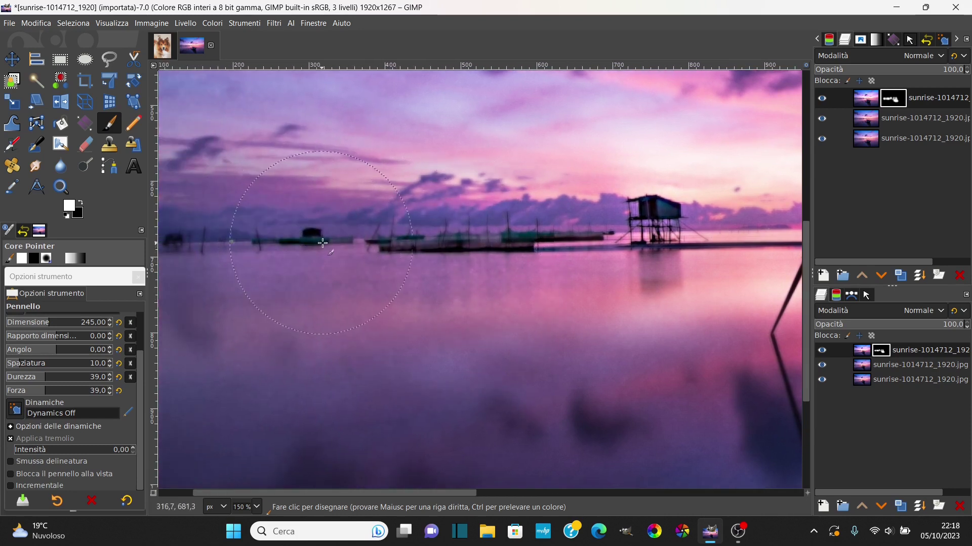
scroll(583, 282, "left", 3)
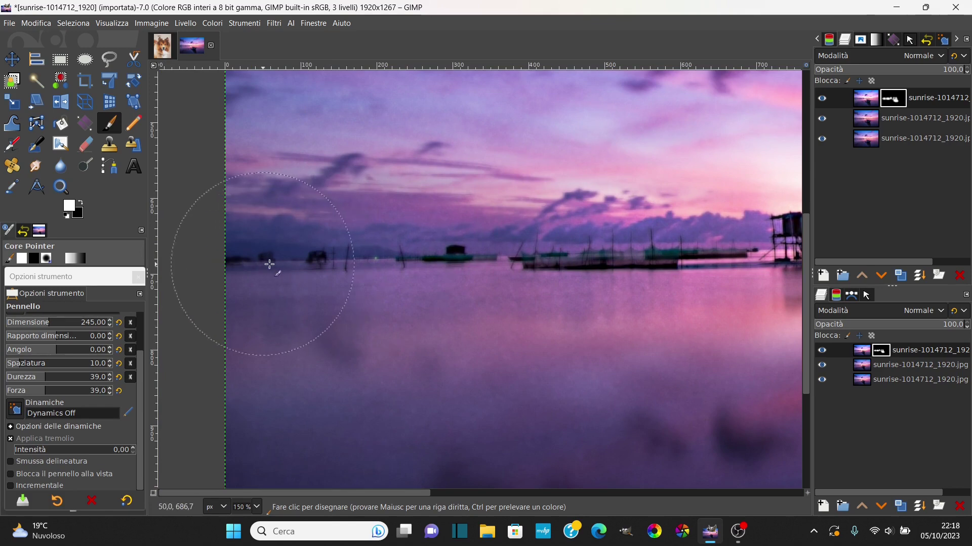
scroll(506, 253, "right", 5)
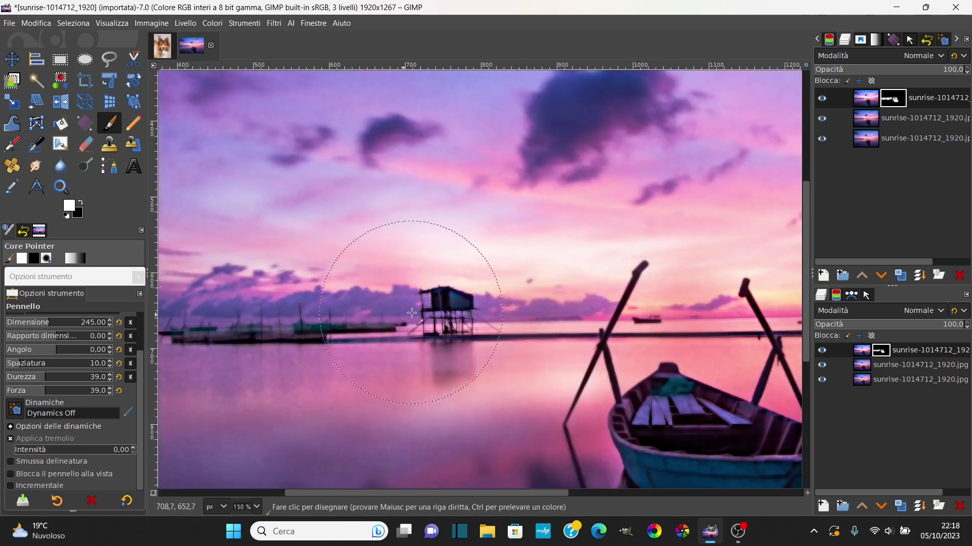
scroll(420, 278, "down", 2)
scroll(506, 243, "right", 2)
scroll(541, 261, "down", 2)
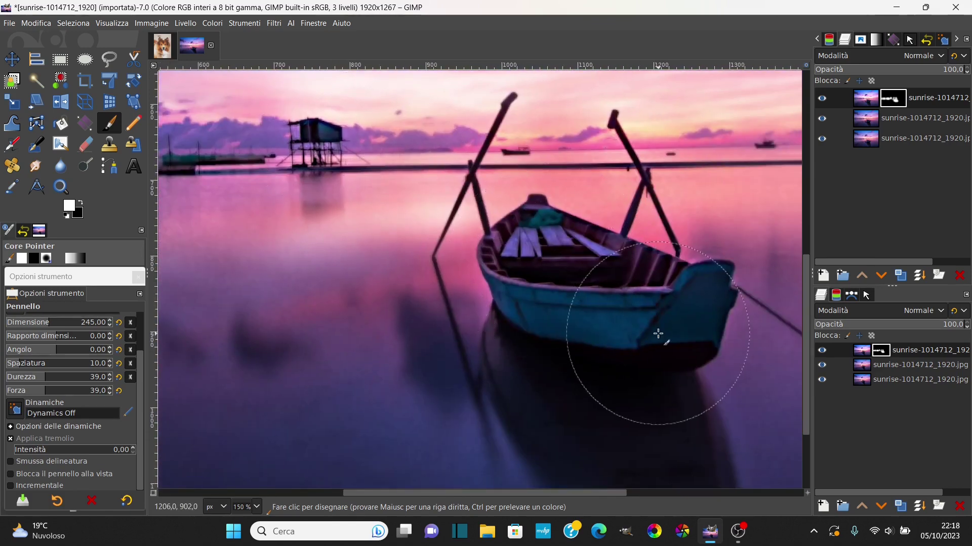
scroll(536, 263, "down", 3, "ctrl")
scroll(541, 263, "right", 1)
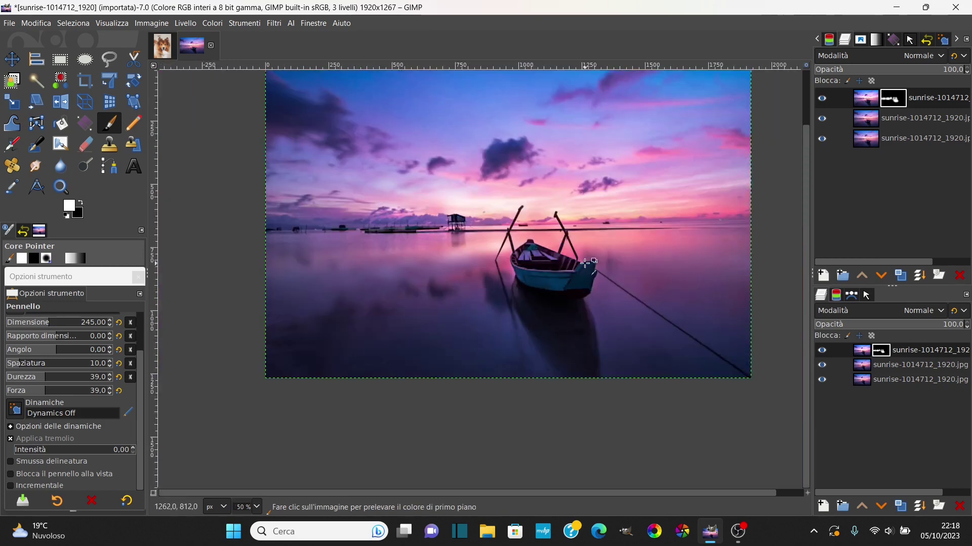
scroll(635, 207, "up", 2)
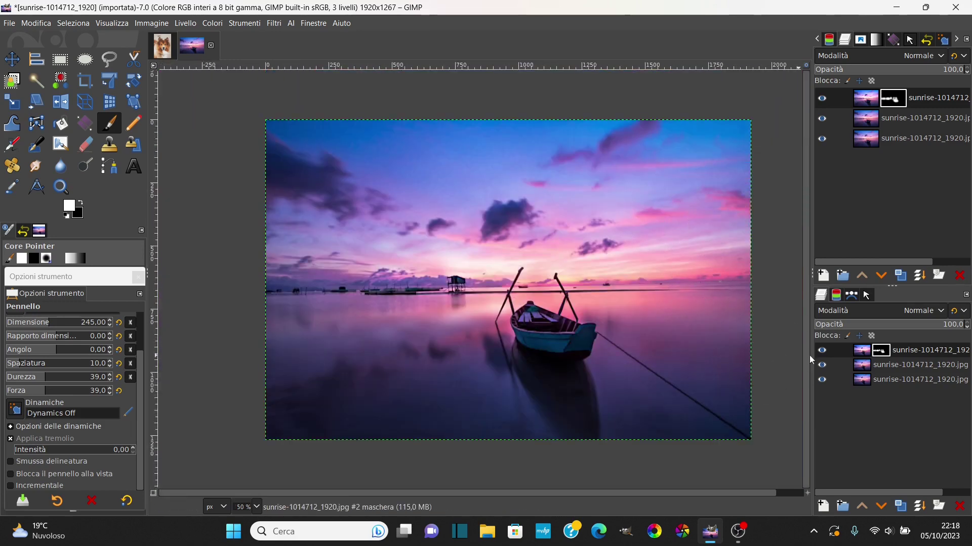
Create a merged 'Visibile' layer with New from Visible and hide the two middle layers.
right_click(904, 354)
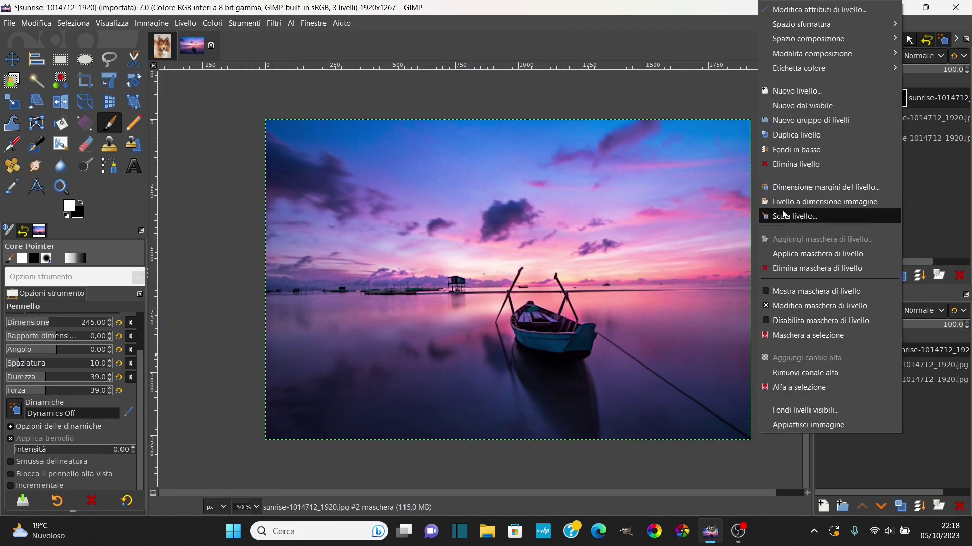
left_click(806, 106)
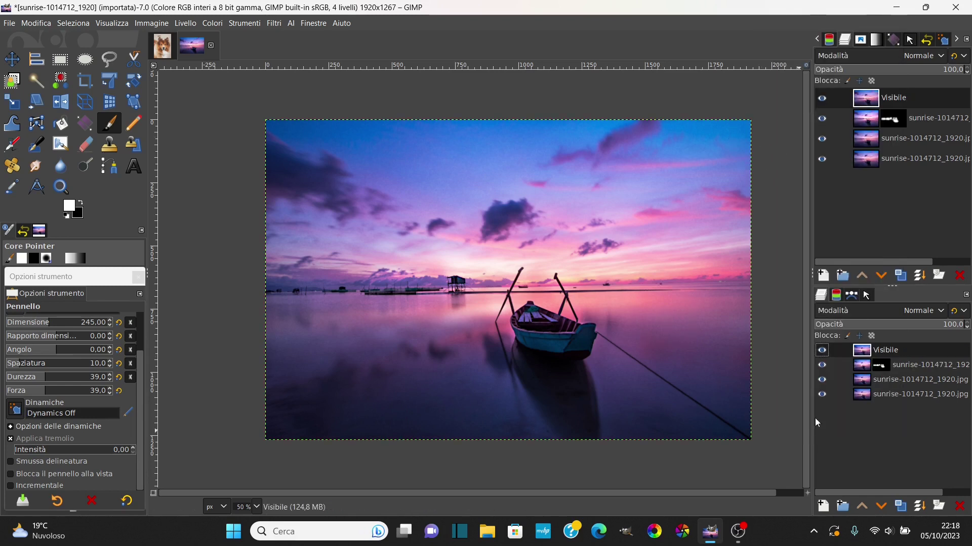
left_click(823, 365)
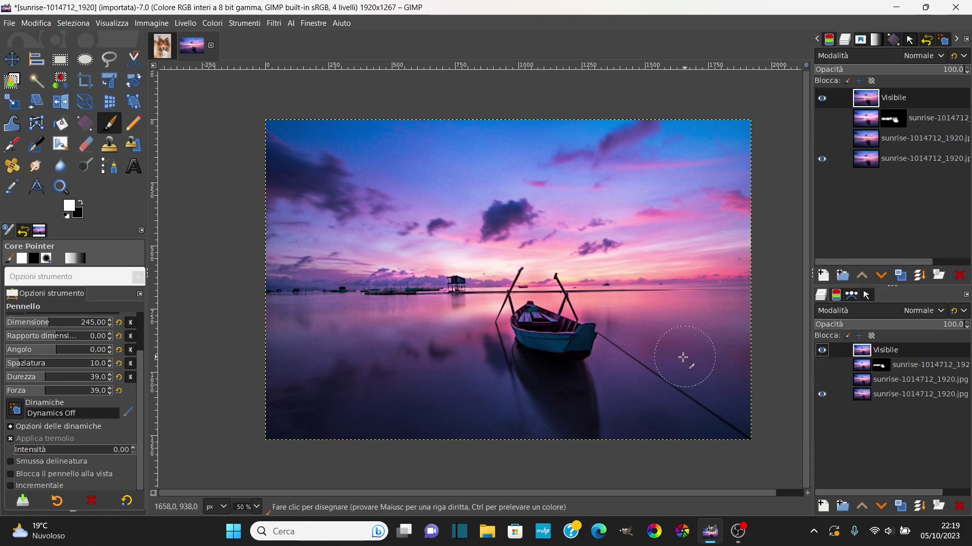
Toggle the Visibile layer off and on repeatedly to compare it against the original photo.
left_click(827, 351)
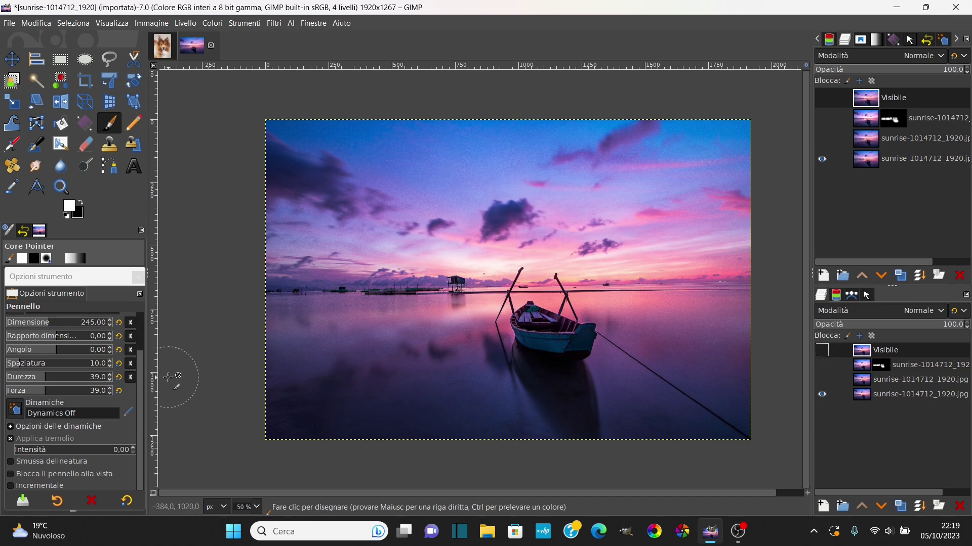
scroll(485, 196, "up", 1)
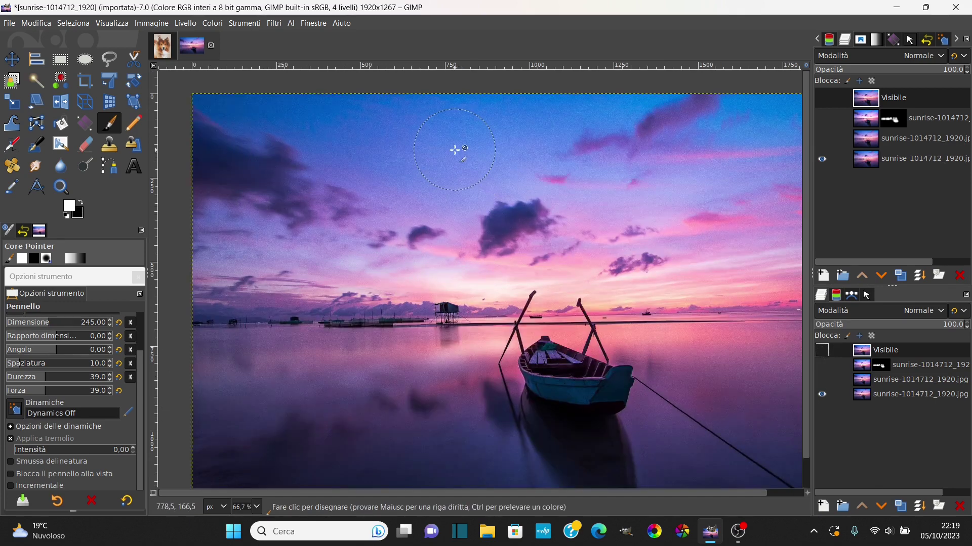
scroll(493, 255, "up", 1)
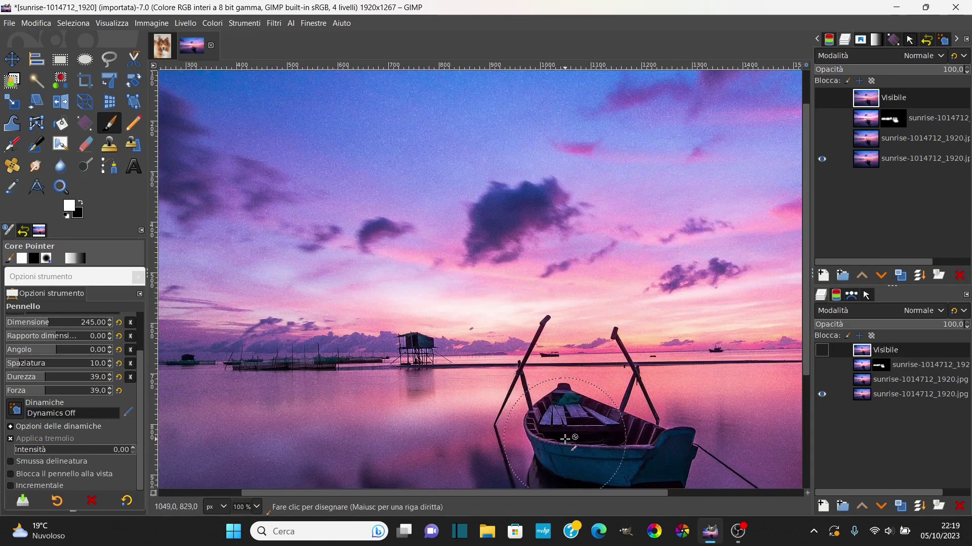
scroll(565, 439, "up", 2)
scroll(567, 441, "down", 1)
scroll(562, 365, "down", 2)
scroll(560, 304, "up", 1)
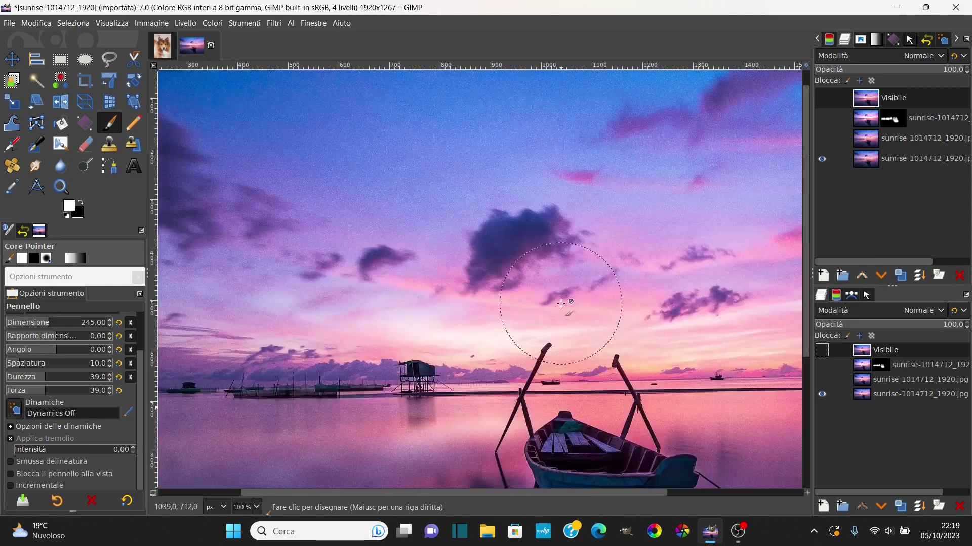
scroll(559, 304, "down", 1)
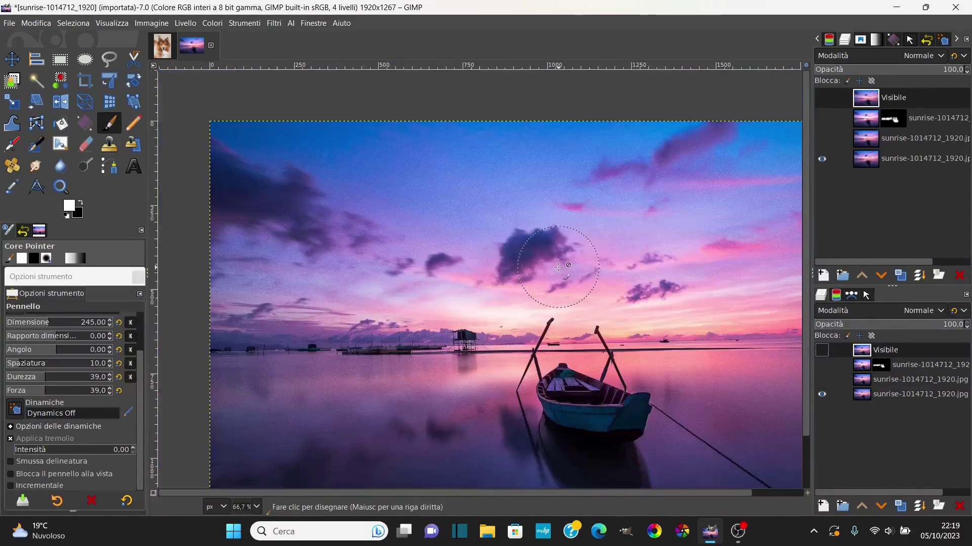
scroll(527, 337, "up", 1)
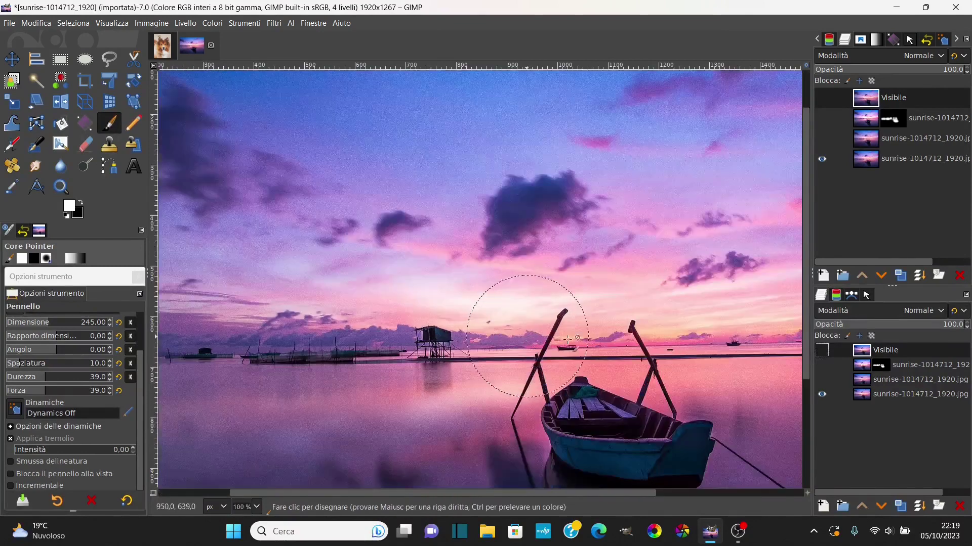
left_click(822, 354)
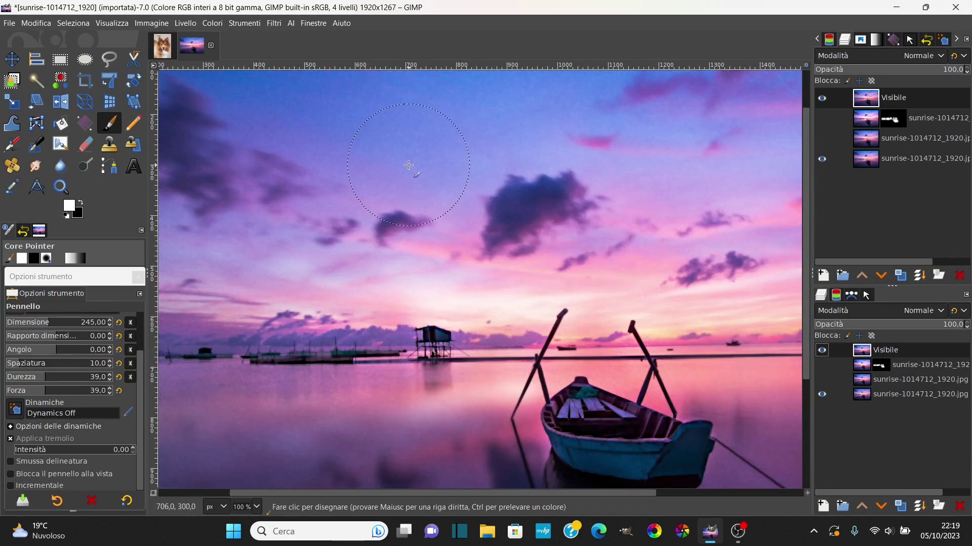
left_click(824, 352)
left_click(825, 353)
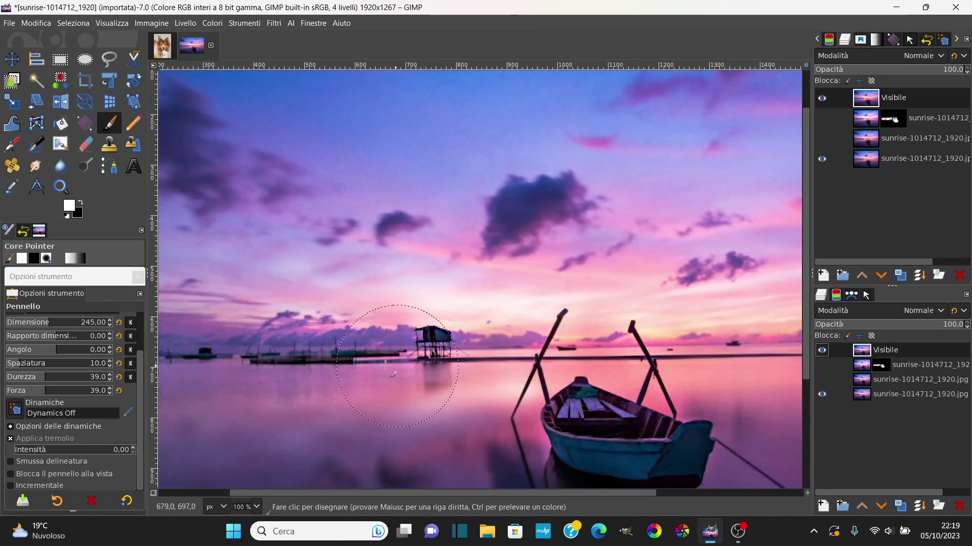
left_click(823, 351)
left_click(823, 352)
Pan across the merged result to review it, then bring up the File menu.
scroll(603, 441, "down", 1)
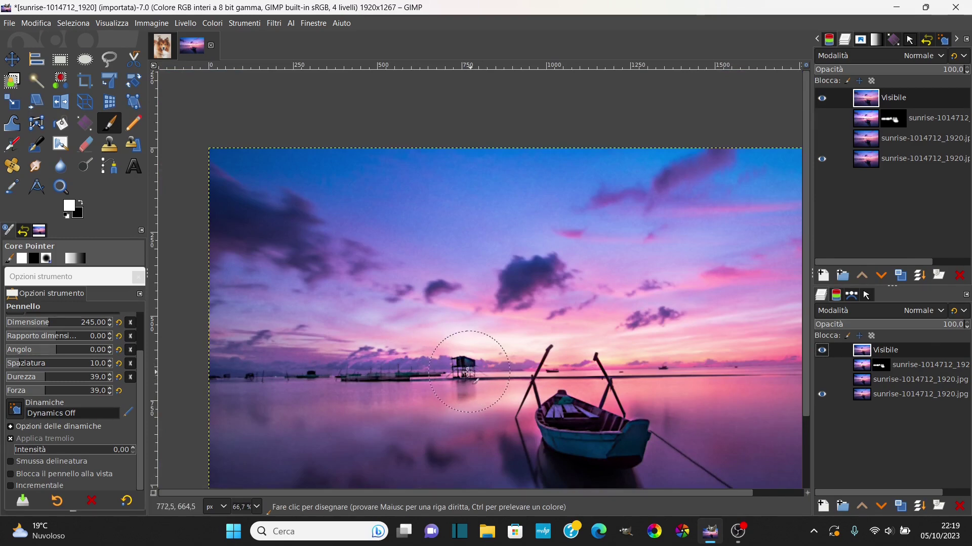
scroll(653, 319, "down", 1)
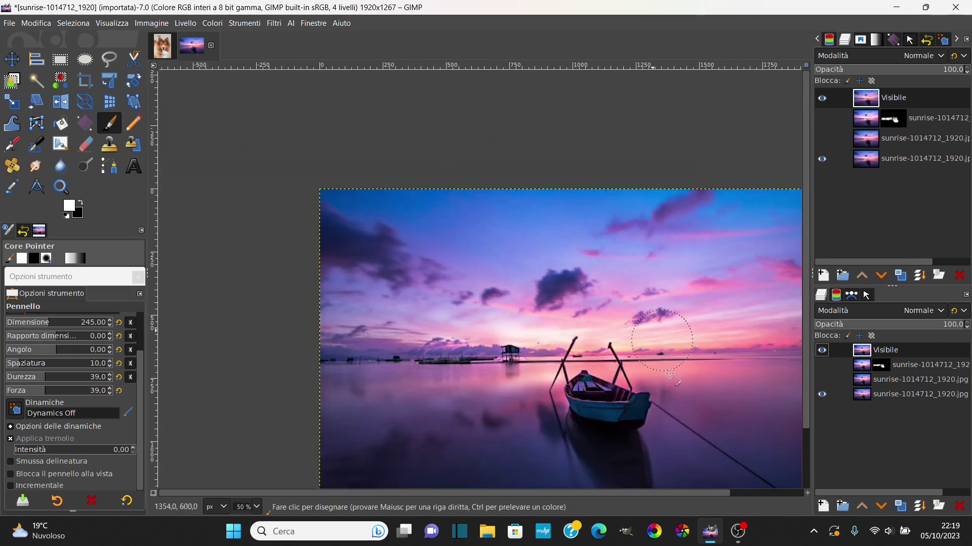
scroll(655, 481, "down", 2)
scroll(669, 493, "right", 2)
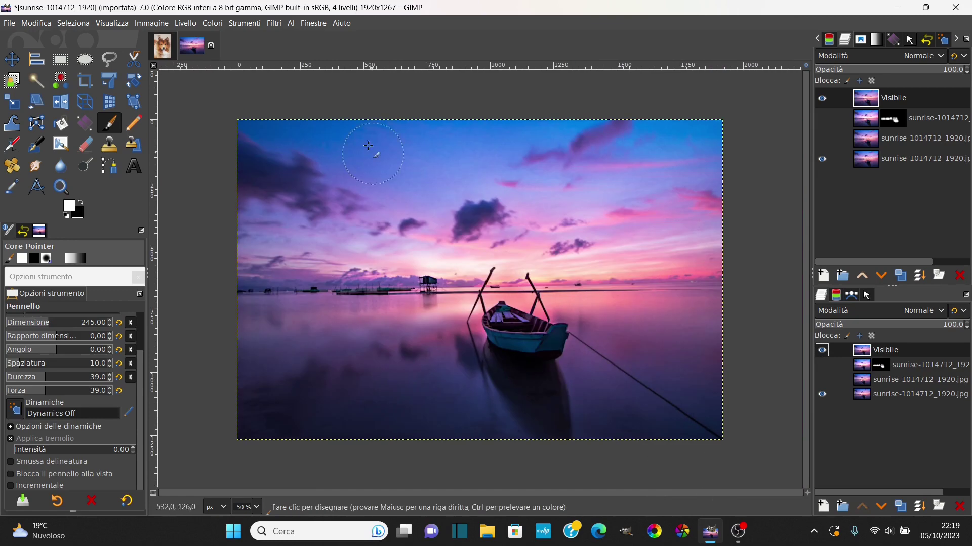
left_click(10, 24)
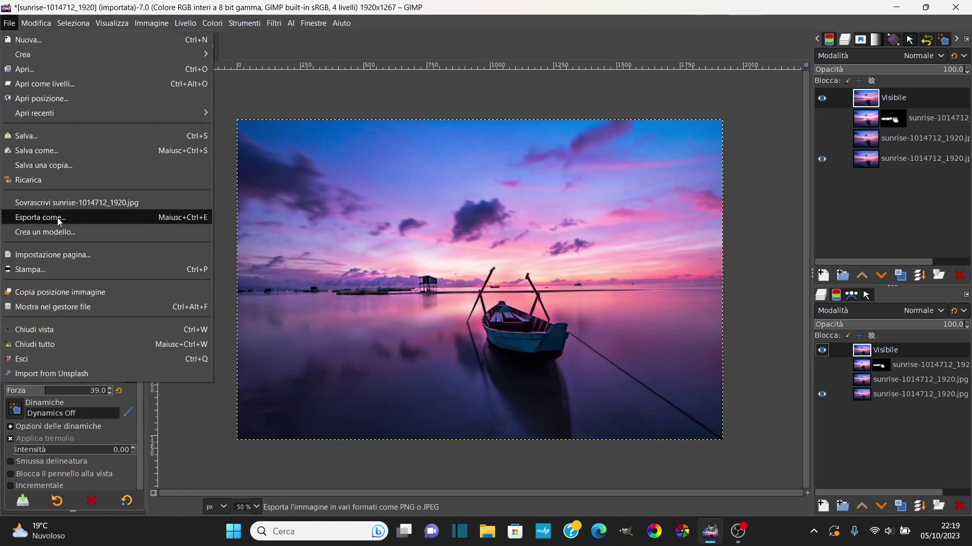
Open the Export As dialog for the sunrise image, then close it without exporting.
left_click(40, 217)
left_click(688, 53)
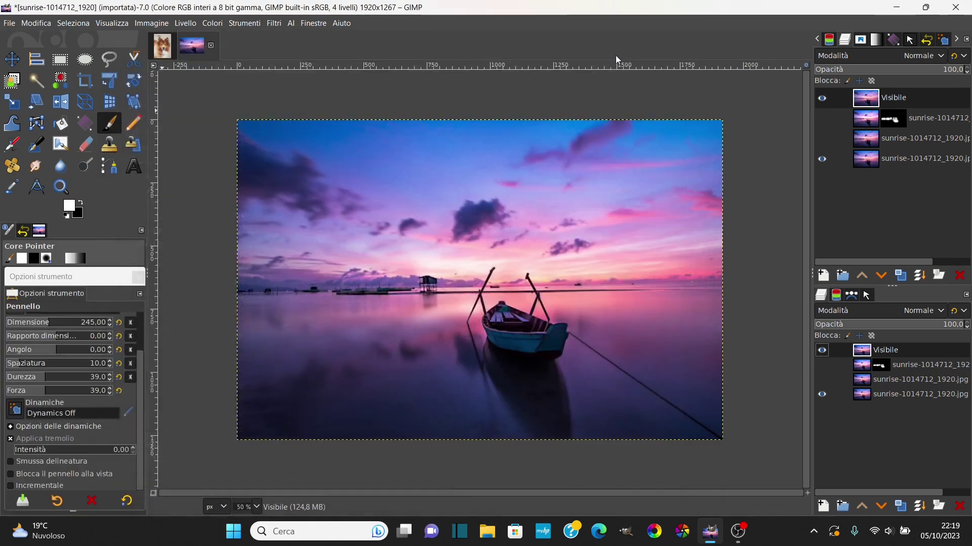